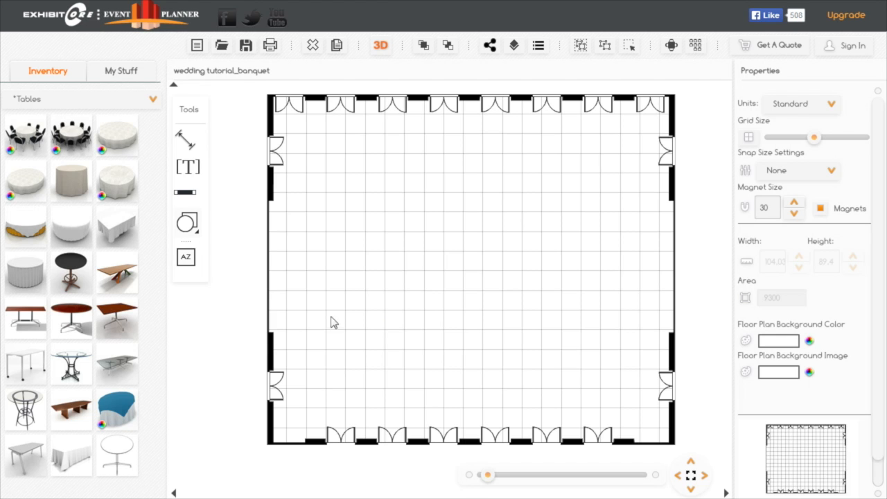
- Explore the empty ballroom in the 3D view, looking across its walls, ceiling and carpet, and return to the floor plan
{"action": "left_click_drag", "start_coordinate": [257, 318], "coordinate": [256, 321]}
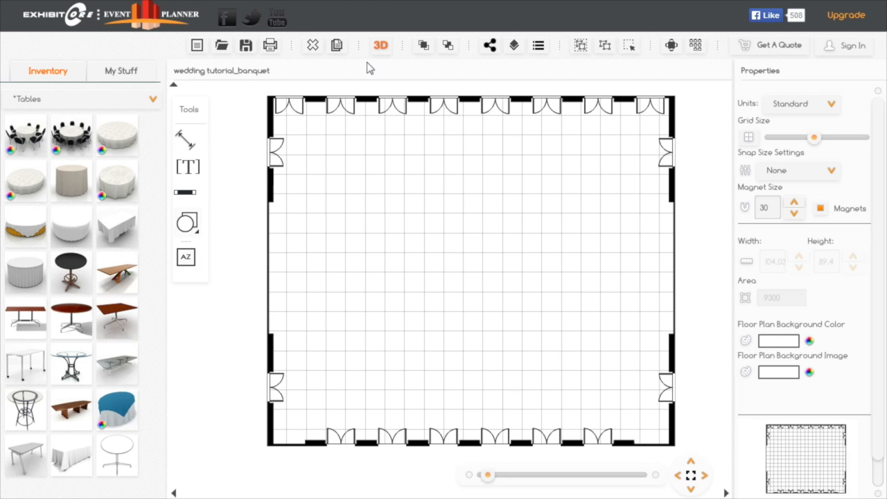
{"action": "left_click", "coordinate": [381, 46]}
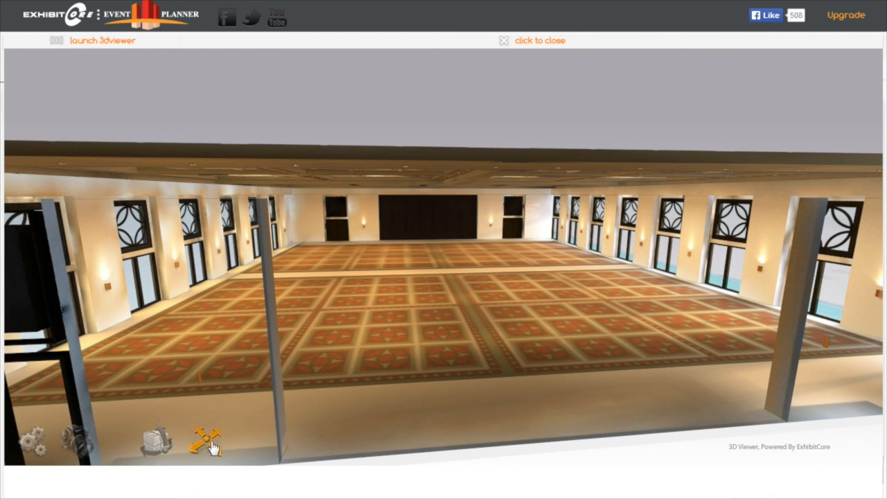
{"action": "left_click", "coordinate": [211, 447]}
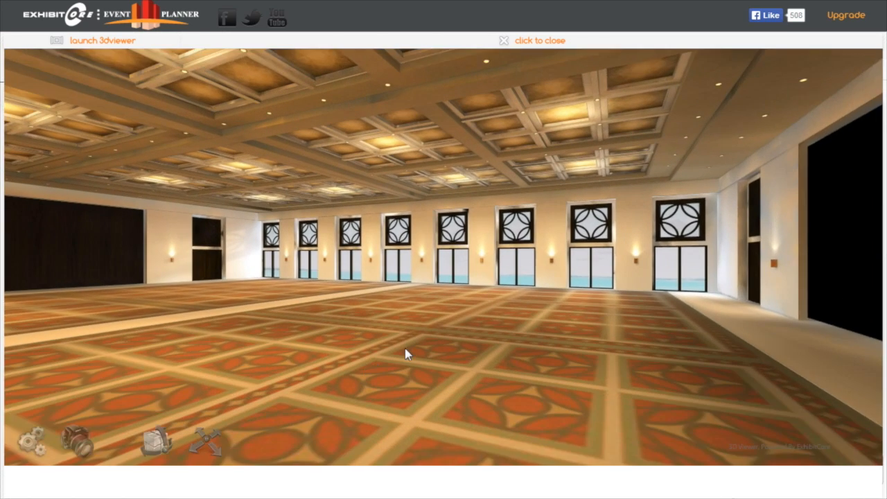
{"action": "left_click_drag", "start_coordinate": [405, 348], "coordinate": [236, 366]}
{"action": "mouse_move", "coordinate": [485, 352]}
{"action": "left_mouse_down"}
{"action": "mouse_move", "coordinate": [372, 384]}
{"action": "mouse_move", "coordinate": [426, 383]}
{"action": "left_mouse_up"}
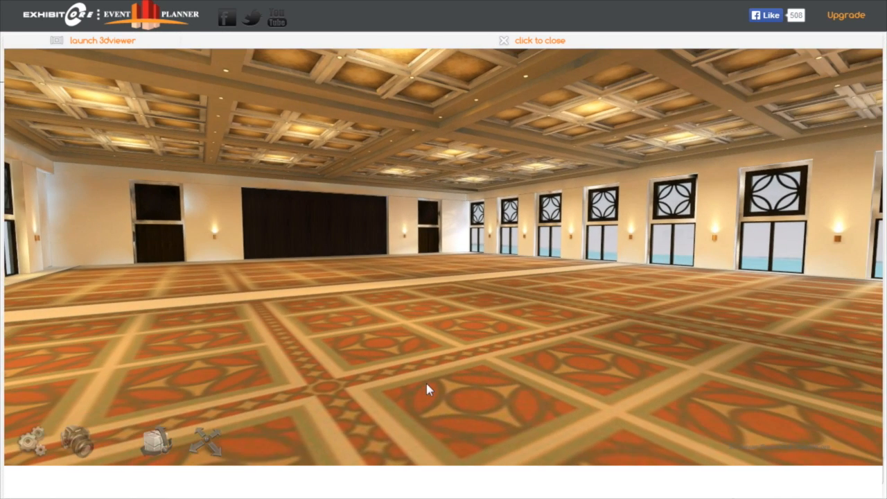
{"action": "key", "text": "Left"}
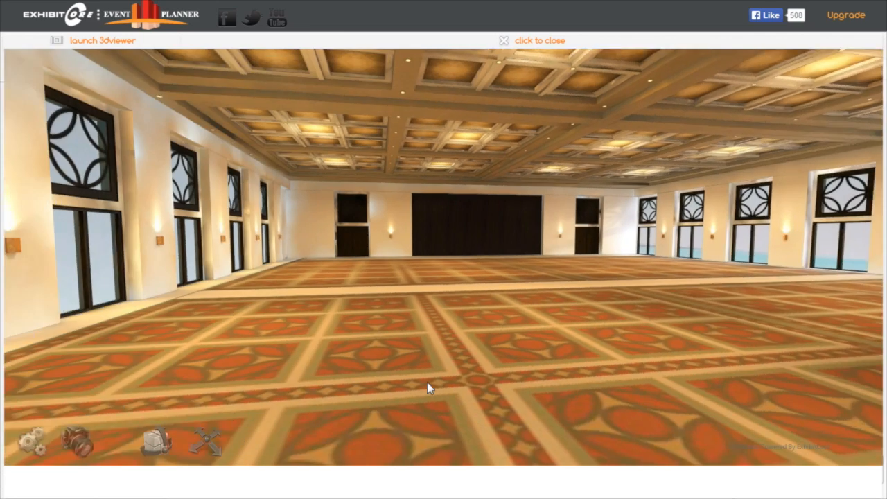
{"action": "left_click_drag", "start_coordinate": [496, 364], "coordinate": [674, 299]}
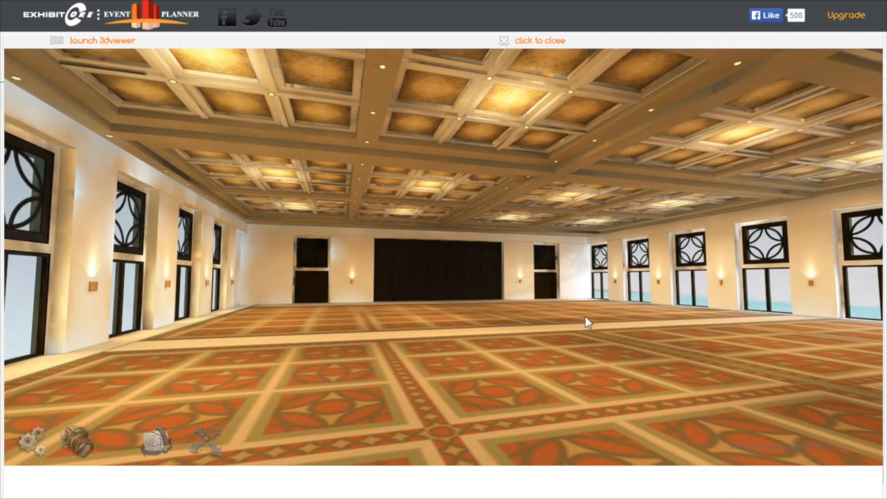
{"action": "key", "text": "Down"}
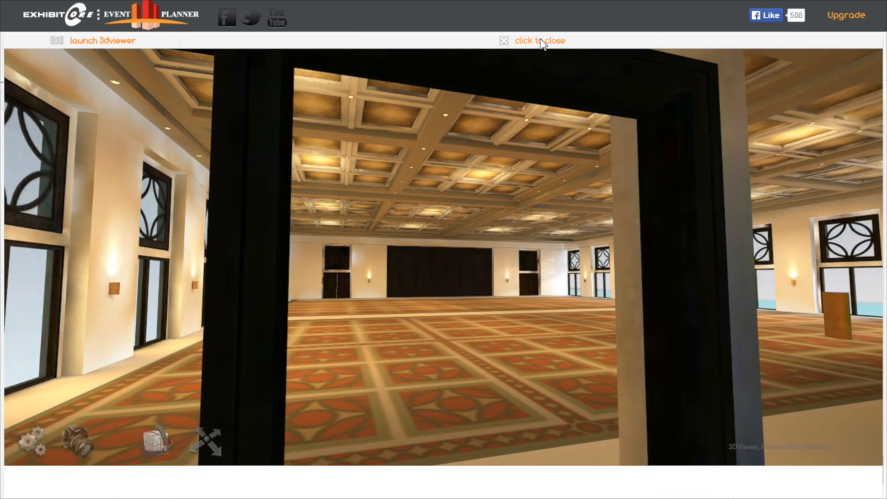
{"action": "left_click", "coordinate": [539, 43]}
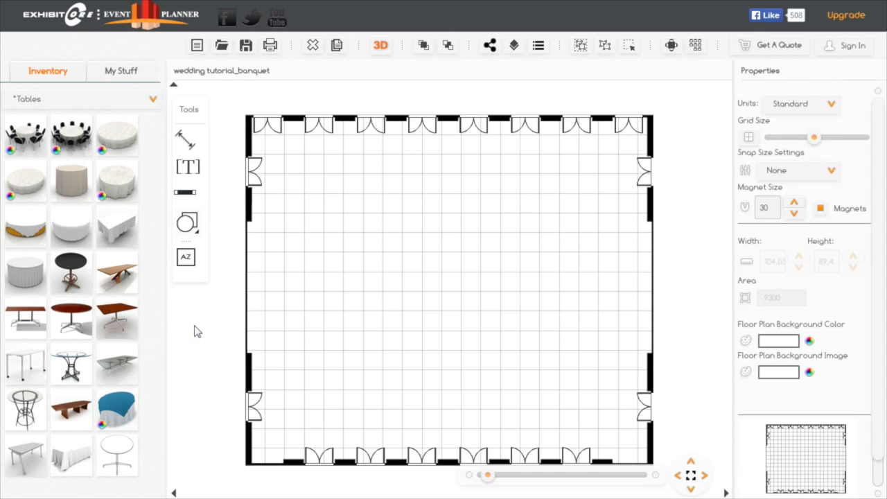
- Draw a large, nearly square array zone over the middle of the ballroom floor, leaving a margin along the walls
{"action": "left_click_drag", "start_coordinate": [194, 331], "coordinate": [214, 312]}
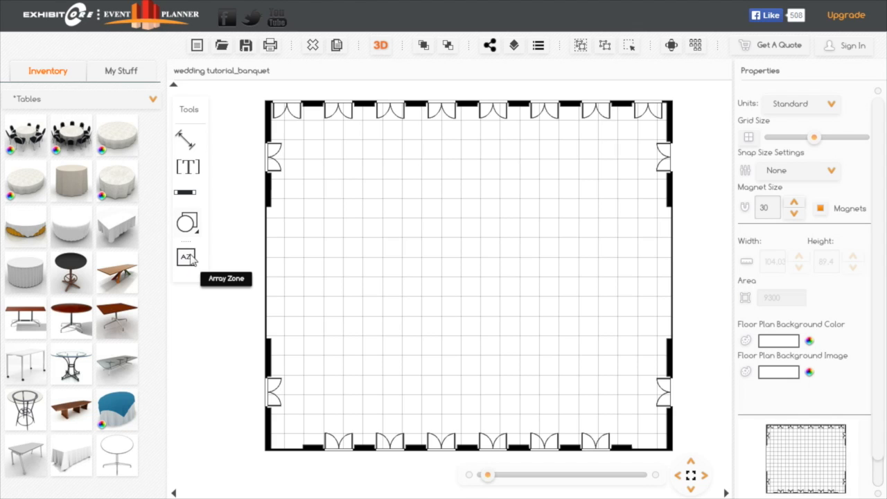
{"action": "left_click_drag", "start_coordinate": [186, 266], "coordinate": [576, 402]}
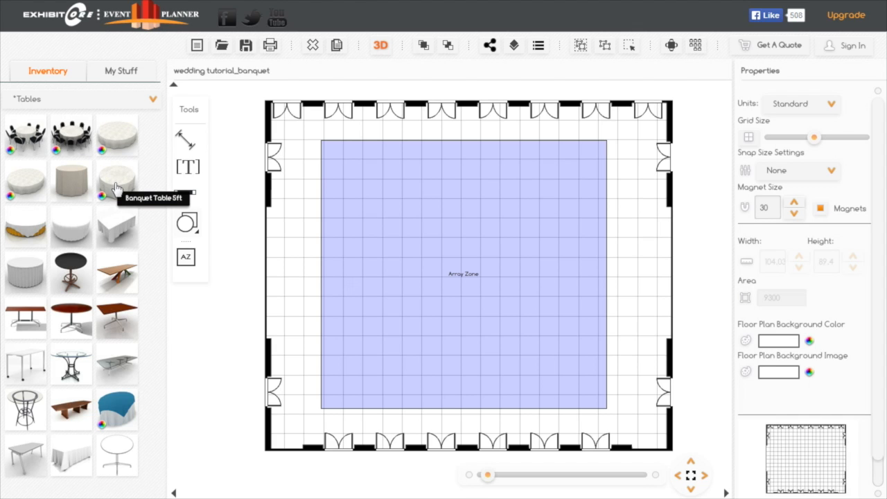
- Place a Banquet Table 5ft in the empty area outside the ballroom's left wall
{"action": "left_click_drag", "start_coordinate": [116, 187], "coordinate": [230, 327]}
{"action": "left_click_drag", "start_coordinate": [488, 475], "coordinate": [492, 475]}
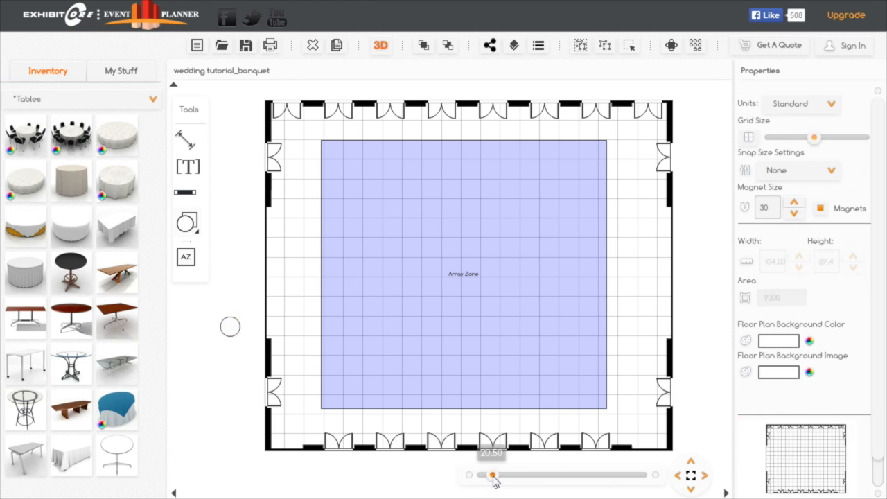
{"action": "left_click_drag", "start_coordinate": [186, 365], "coordinate": [438, 337]}
{"action": "left_click_drag", "start_coordinate": [326, 424], "coordinate": [416, 381]}
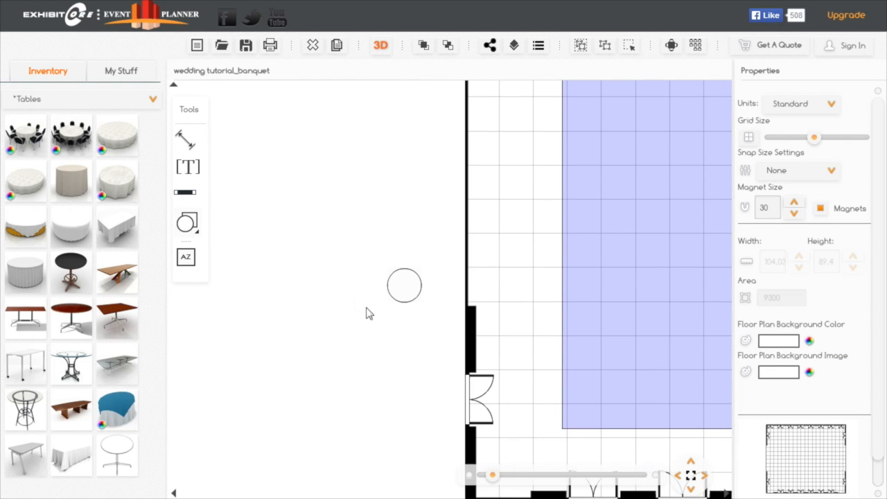
{"action": "mouse_move", "coordinate": [347, 305]}
{"action": "left_mouse_down"}
{"action": "mouse_move", "coordinate": [377, 318]}
{"action": "mouse_move", "coordinate": [363, 313]}
{"action": "left_mouse_up"}
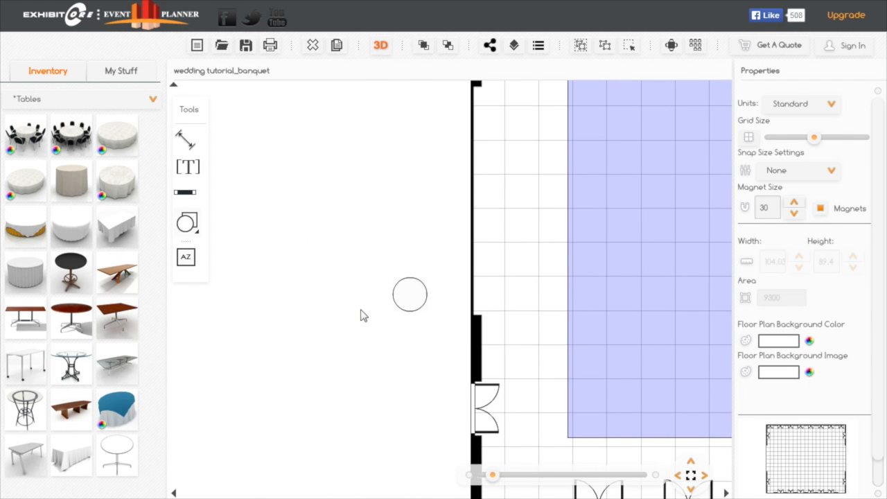
- Review the 3D properties and finish options of the banquet table without changing them
{"action": "left_click", "coordinate": [410, 293]}
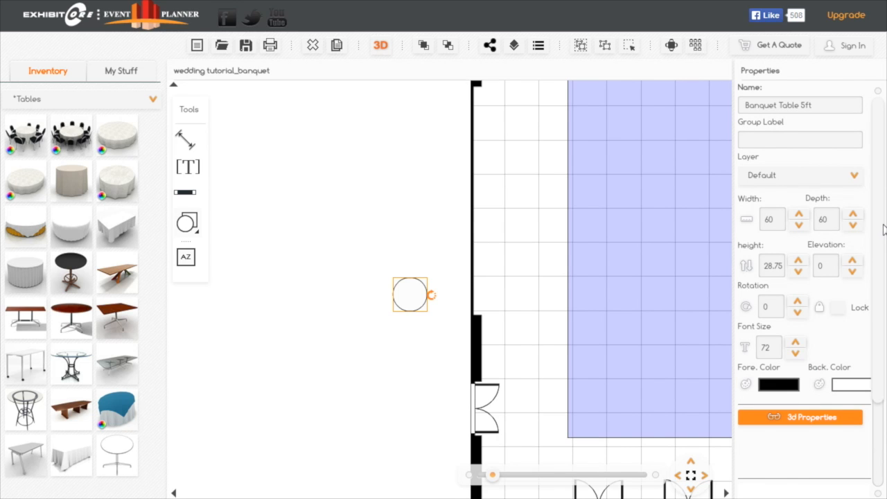
{"action": "left_click", "coordinate": [801, 417]}
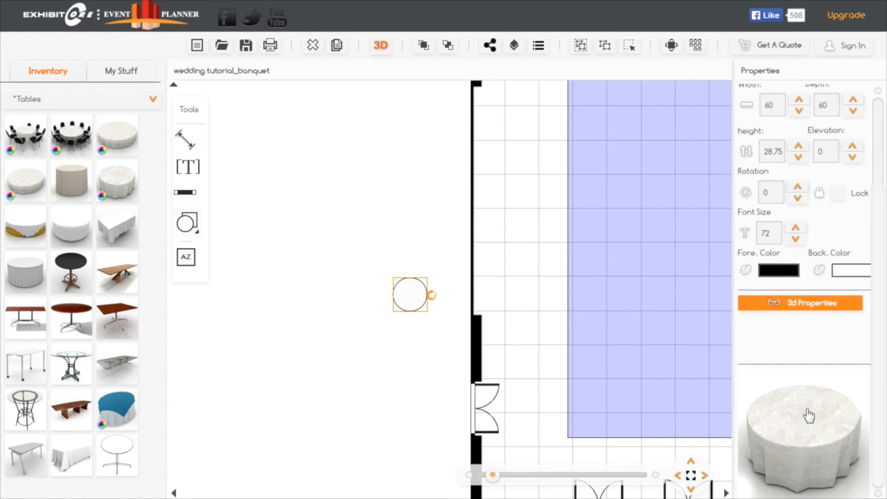
{"action": "left_click", "coordinate": [804, 305]}
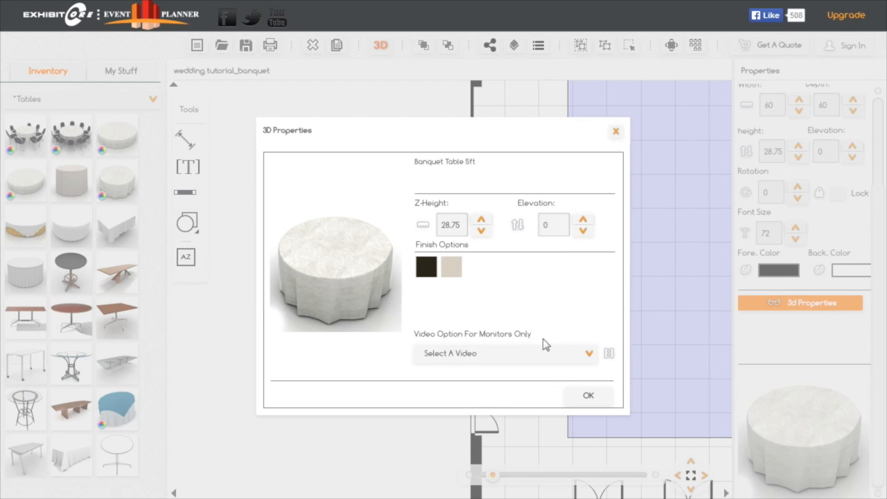
{"action": "left_click", "coordinate": [589, 396]}
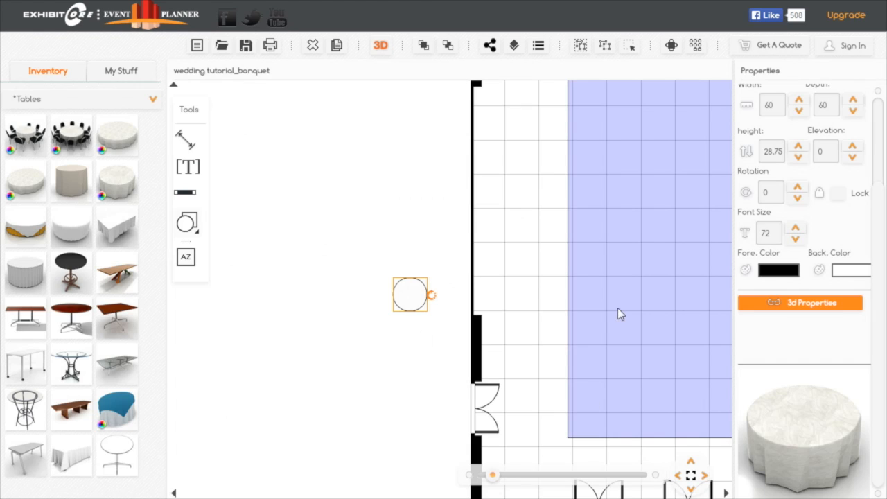
- Set the banquet table's back color to PMS 241
{"action": "left_click", "coordinate": [852, 271]}
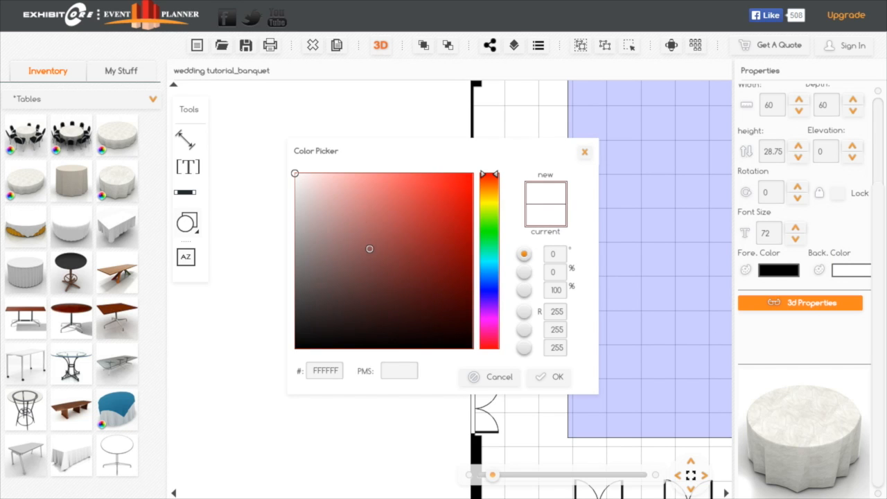
{"action": "left_click", "coordinate": [376, 202]}
{"action": "left_click", "coordinate": [444, 218]}
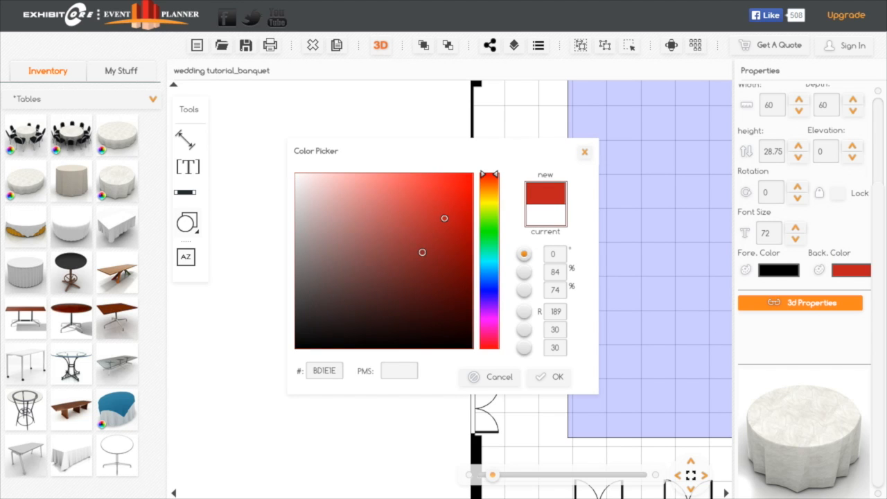
{"action": "left_click", "coordinate": [404, 370]}
{"action": "type", "text": "241"}
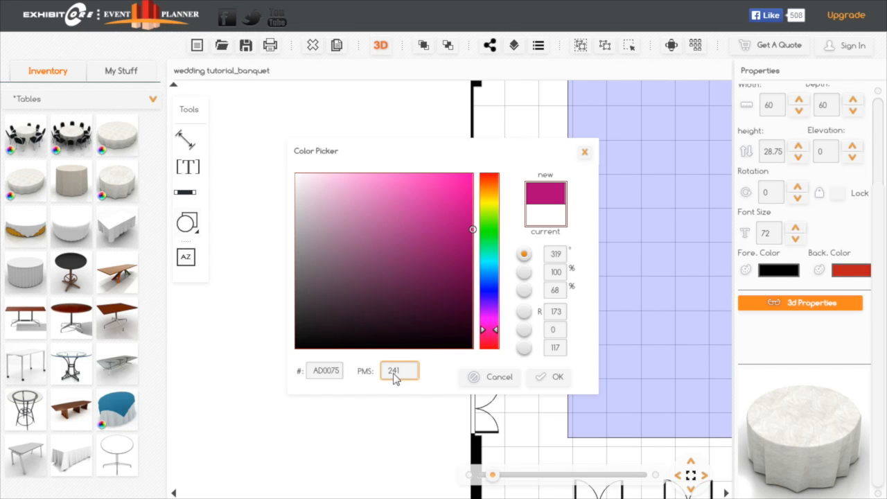
{"action": "left_click", "coordinate": [560, 376]}
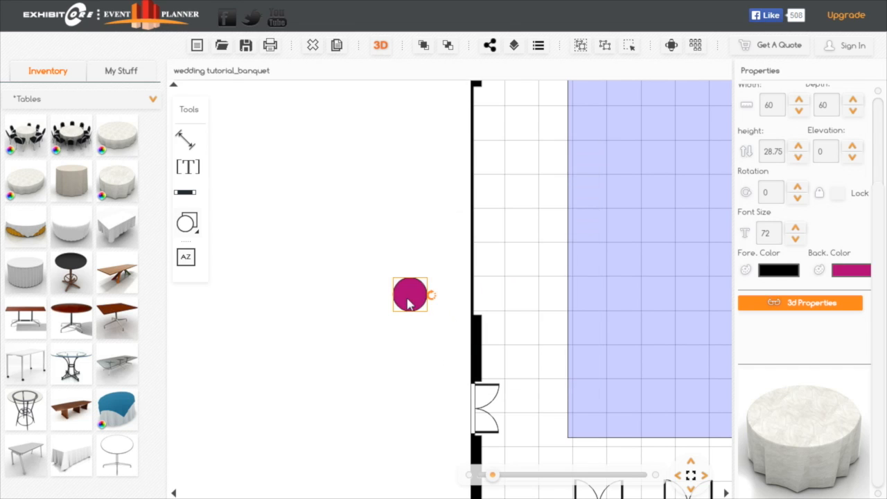
- Move the magenta table slightly farther from the ballroom's left wall and deselect it
{"action": "left_click_drag", "start_coordinate": [406, 299], "coordinate": [373, 290]}
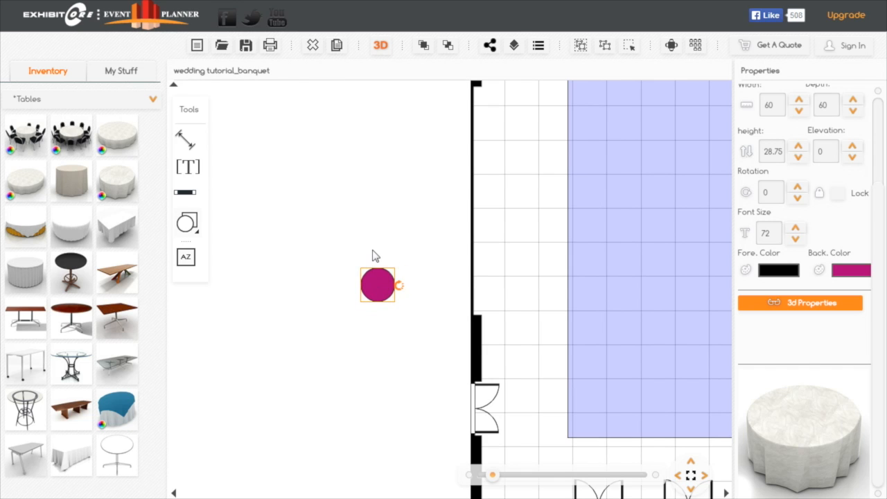
{"action": "left_click", "coordinate": [376, 255]}
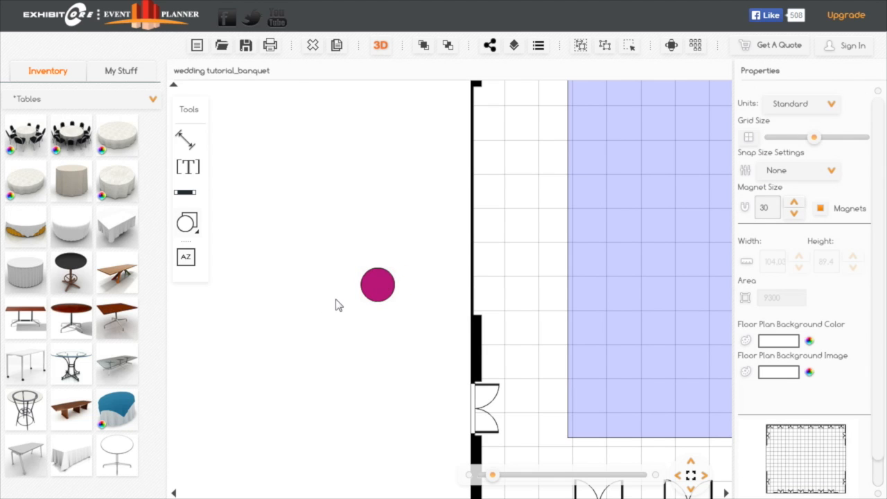
{"action": "left_click", "coordinate": [376, 292]}
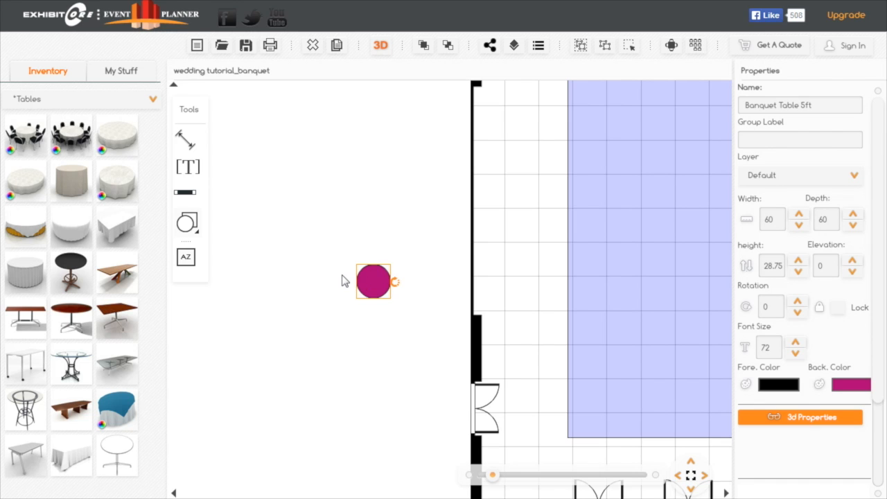
{"action": "left_click", "coordinate": [387, 244]}
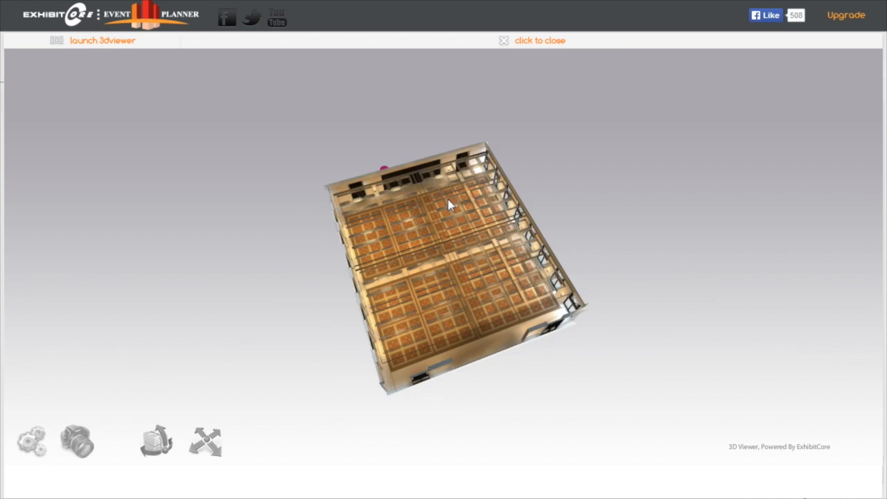
- Examine the magenta banquet table outside the ballroom in the 3D view from several angles and return to the floor plan
{"action": "left_click_drag", "start_coordinate": [447, 200], "coordinate": [595, 297]}
{"action": "left_click_drag", "start_coordinate": [710, 333], "coordinate": [563, 368]}
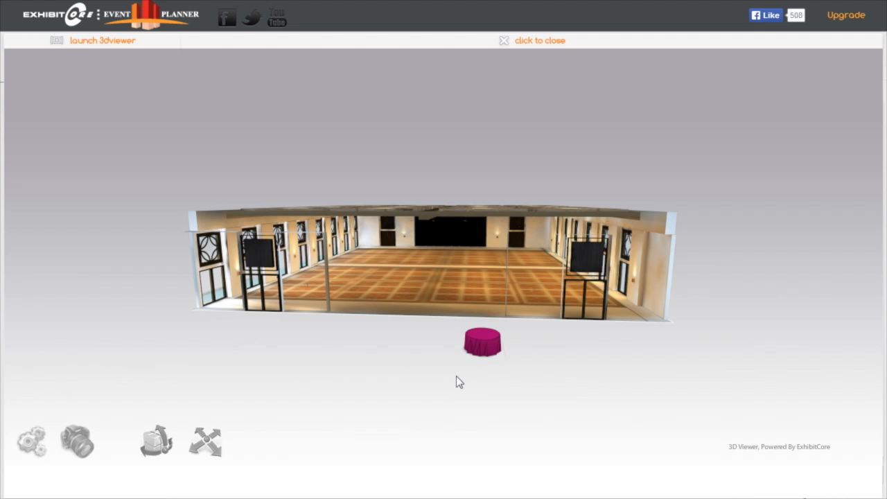
{"action": "left_click_drag", "start_coordinate": [457, 377], "coordinate": [410, 424]}
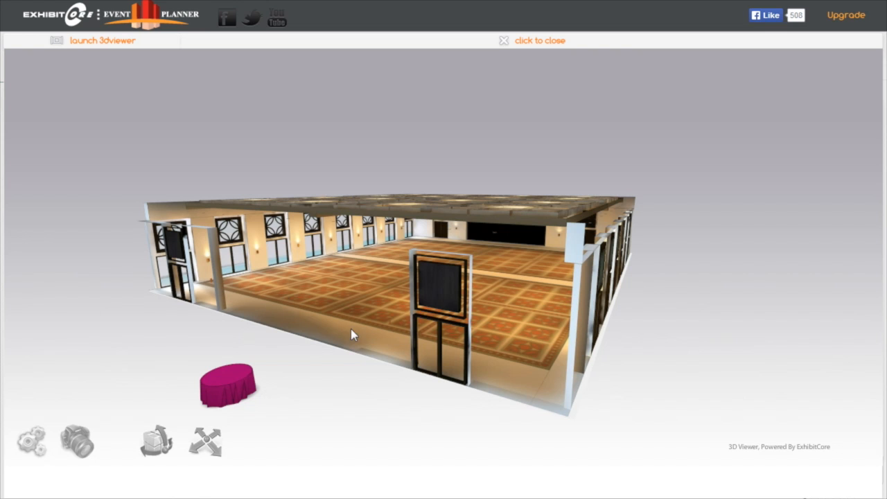
{"action": "left_click", "coordinate": [545, 39]}
- Duplicate the magenta banquet table, placing the copy directly above the original
{"action": "left_click_drag", "start_coordinate": [488, 475], "coordinate": [504, 477]}
{"action": "left_click_drag", "start_coordinate": [234, 367], "coordinate": [451, 378]}
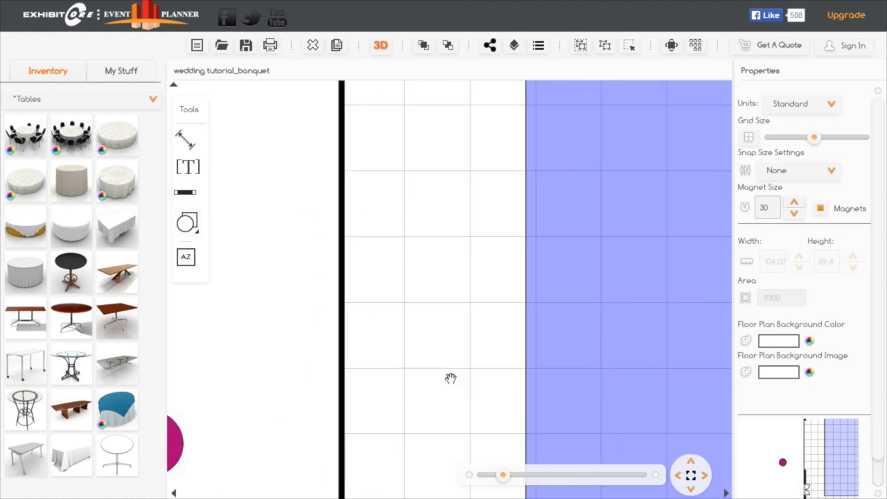
{"action": "left_click_drag", "start_coordinate": [273, 356], "coordinate": [559, 287]}
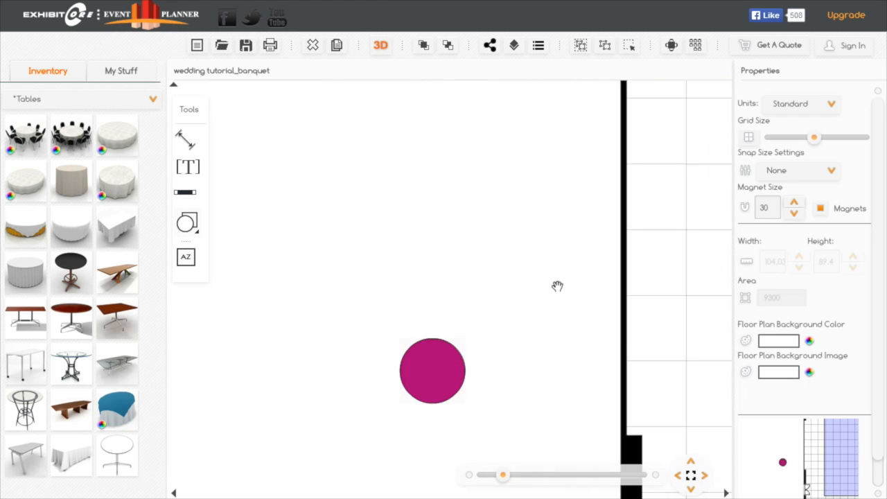
{"action": "left_click", "coordinate": [442, 371]}
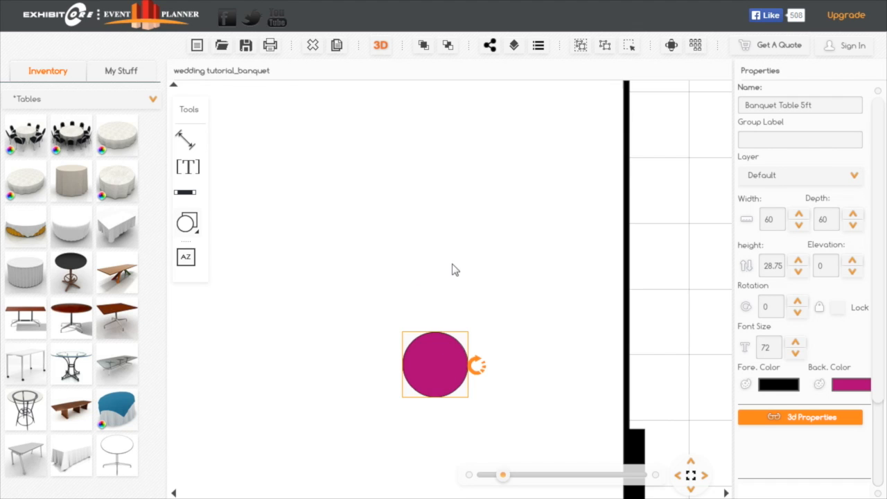
{"action": "left_click_drag", "start_coordinate": [437, 359], "coordinate": [440, 224]}
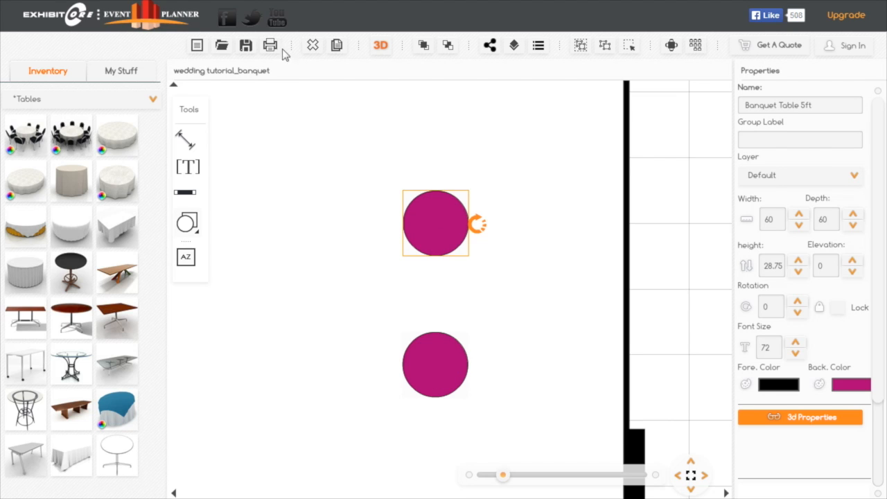
- Delete the lower of the two magenta tables and shift the remaining one slightly down
{"action": "left_click_drag", "start_coordinate": [440, 365], "coordinate": [445, 363]}
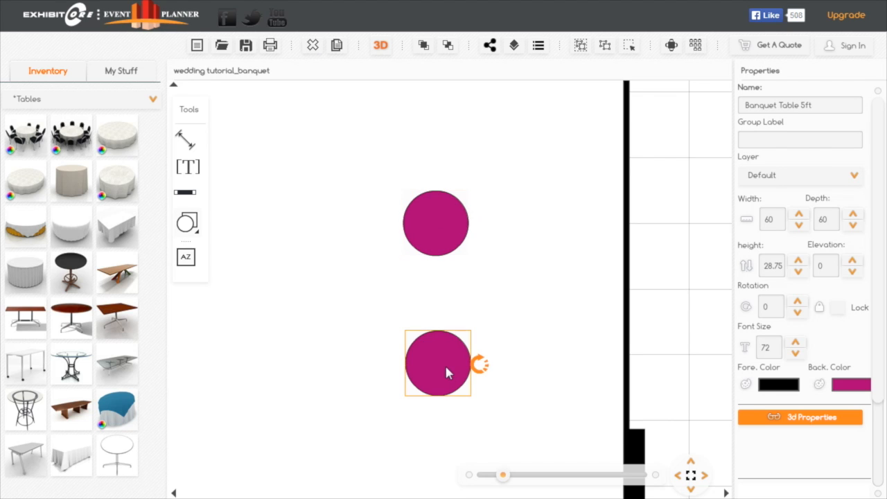
{"action": "left_click", "coordinate": [312, 48]}
{"action": "left_click_drag", "start_coordinate": [449, 234], "coordinate": [452, 268]}
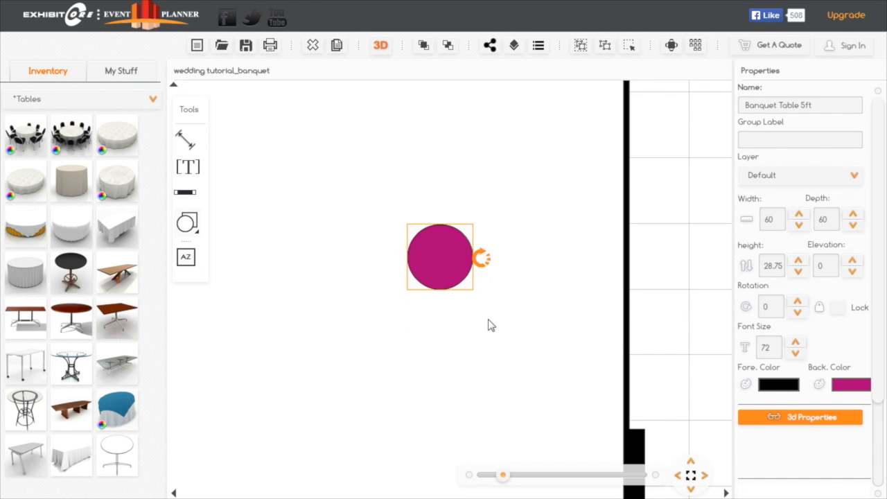
- Start a table and chair arrangement for the magenta banquet table with Chiavari Chair as the chair type
{"action": "left_click", "coordinate": [672, 46]}
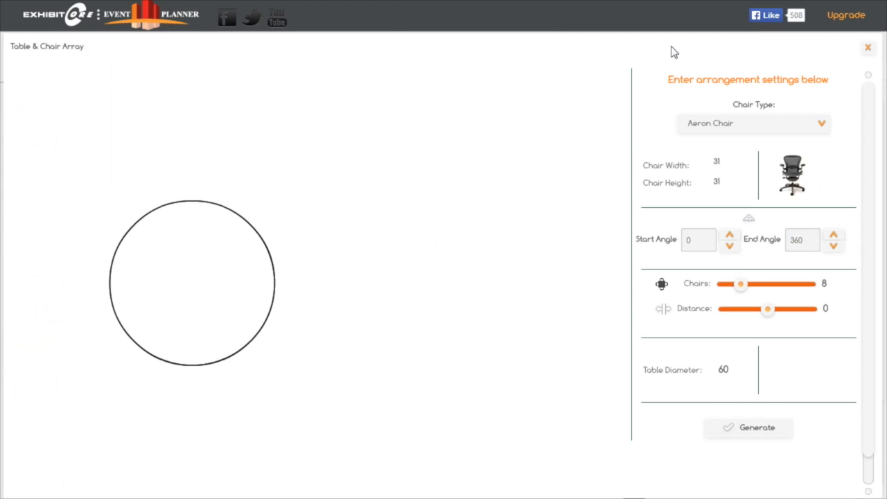
{"action": "left_click", "coordinate": [823, 125]}
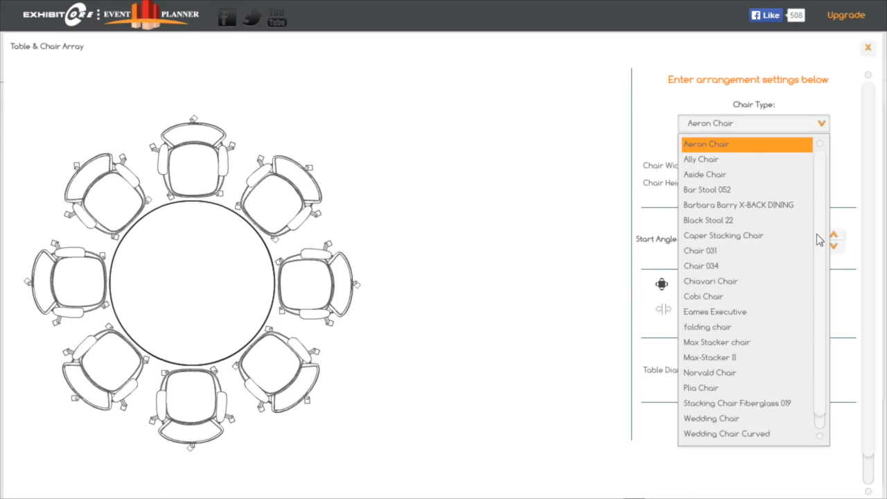
{"action": "left_click_drag", "start_coordinate": [822, 232], "coordinate": [822, 235]}
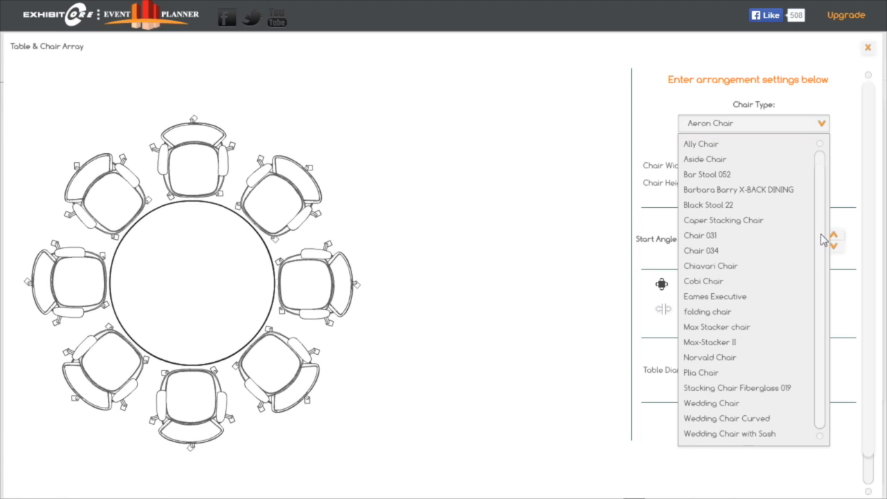
{"action": "left_click", "coordinate": [728, 274]}
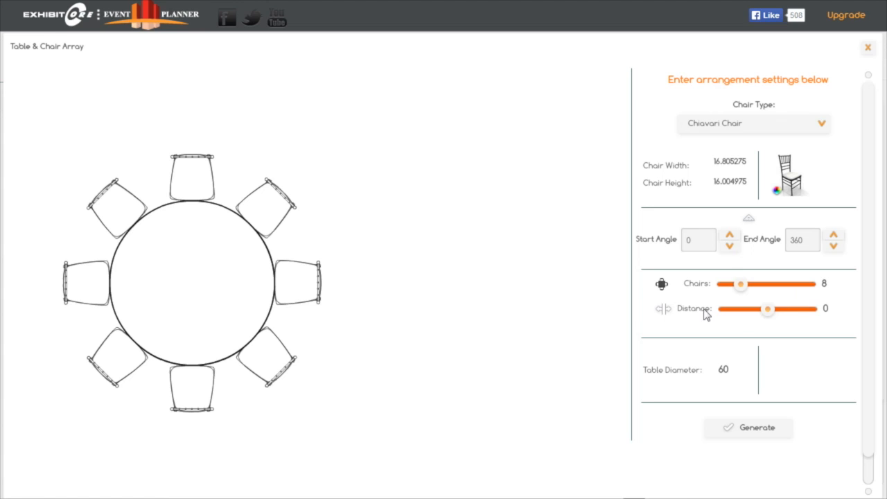
- Set the arrangement to 10 chairs at a distance of 8 and generate it around the magenta table
{"action": "mouse_move", "coordinate": [744, 290]}
{"action": "left_click_drag", "start_coordinate": [745, 289], "coordinate": [749, 291]}
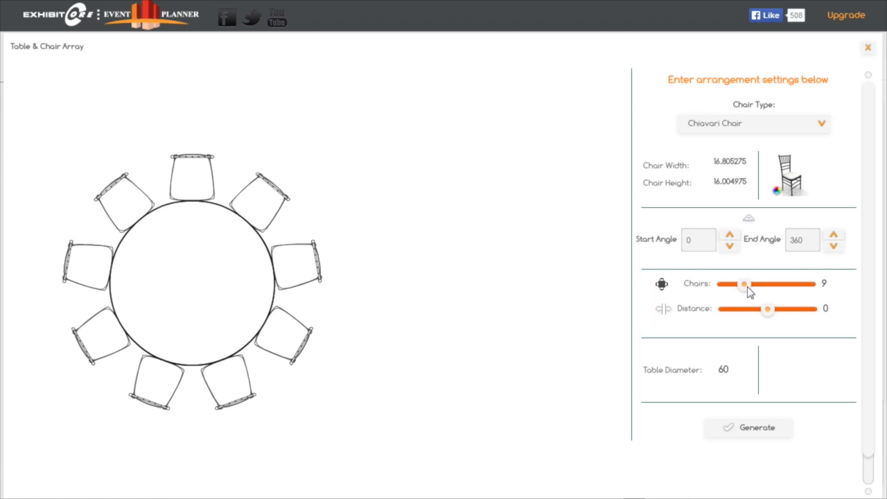
{"action": "left_click_drag", "start_coordinate": [745, 290], "coordinate": [749, 291]}
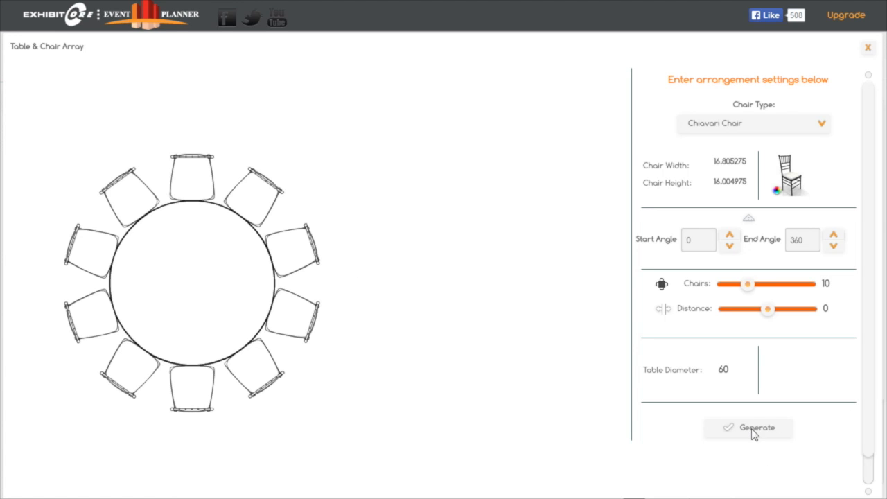
{"action": "left_click_drag", "start_coordinate": [767, 311], "coordinate": [774, 314]}
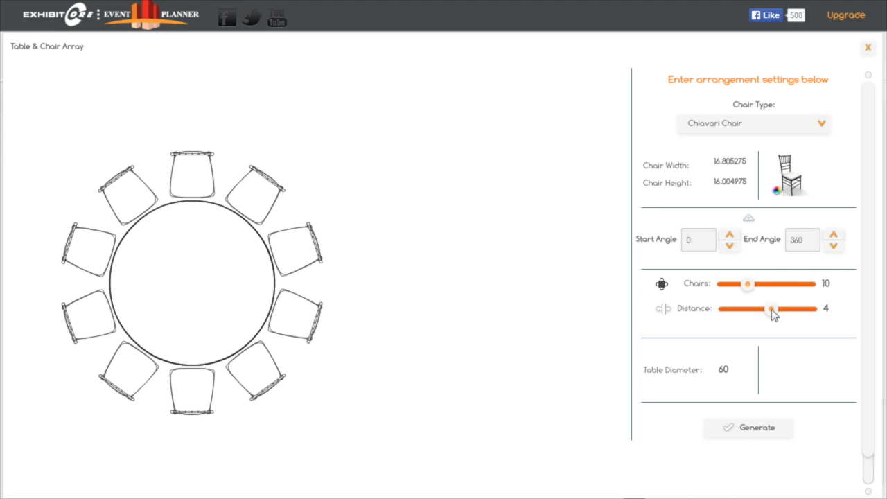
{"action": "left_click_drag", "start_coordinate": [774, 318], "coordinate": [775, 312]}
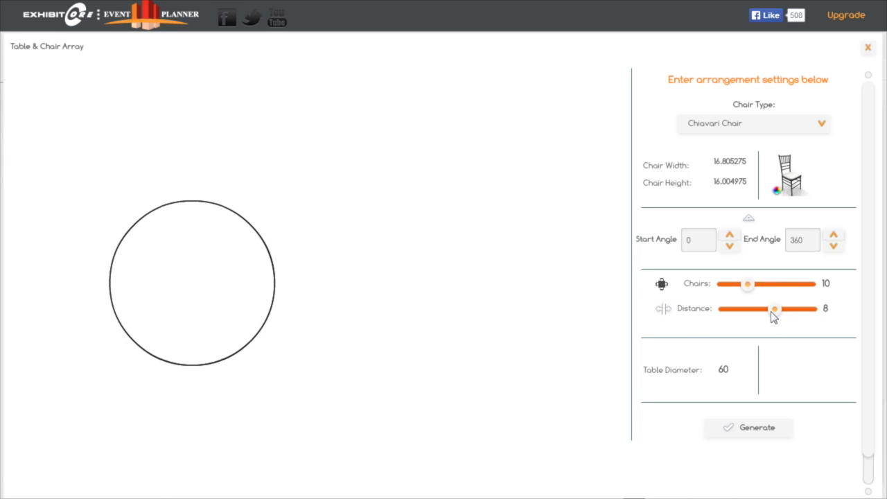
{"action": "left_click", "coordinate": [760, 428]}
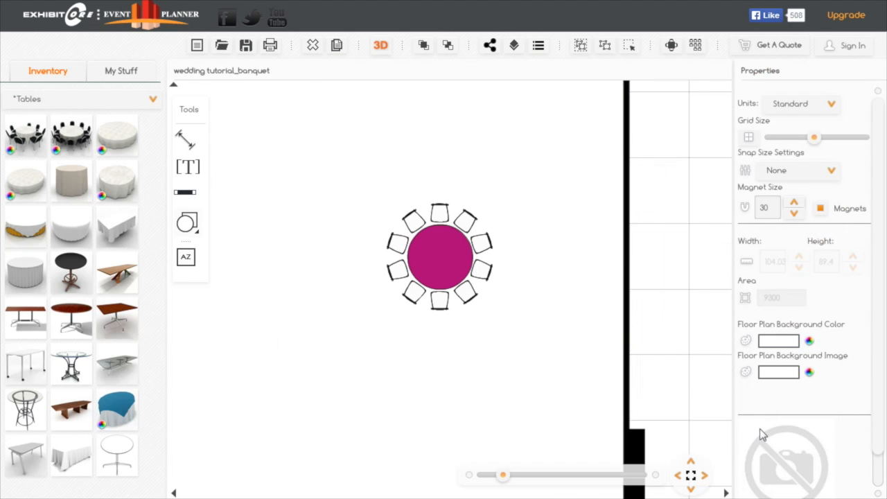
- Set up a honeycomb room array of the magenta table-and-chairs group within the blue array zone and preview it
{"action": "left_click_drag", "start_coordinate": [519, 281], "coordinate": [520, 300]}
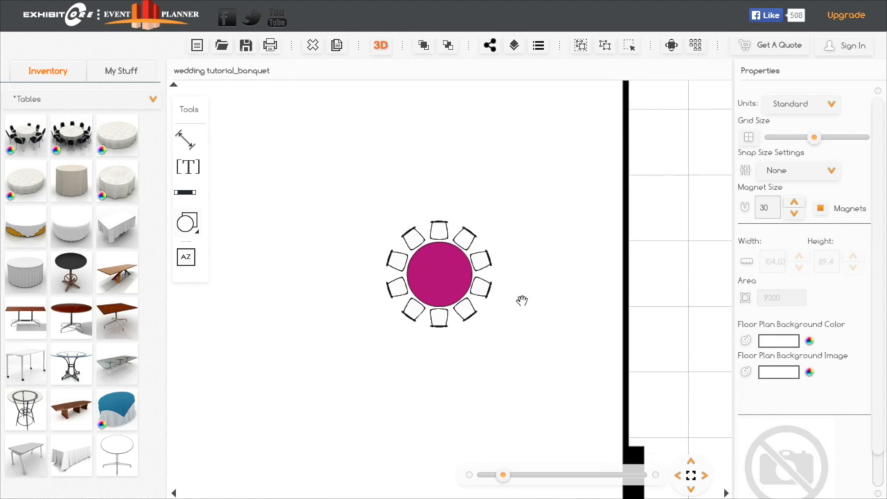
{"action": "mouse_move", "coordinate": [335, 268]}
{"action": "left_mouse_down"}
{"action": "mouse_move", "coordinate": [325, 260]}
{"action": "mouse_move", "coordinate": [333, 271]}
{"action": "left_mouse_up"}
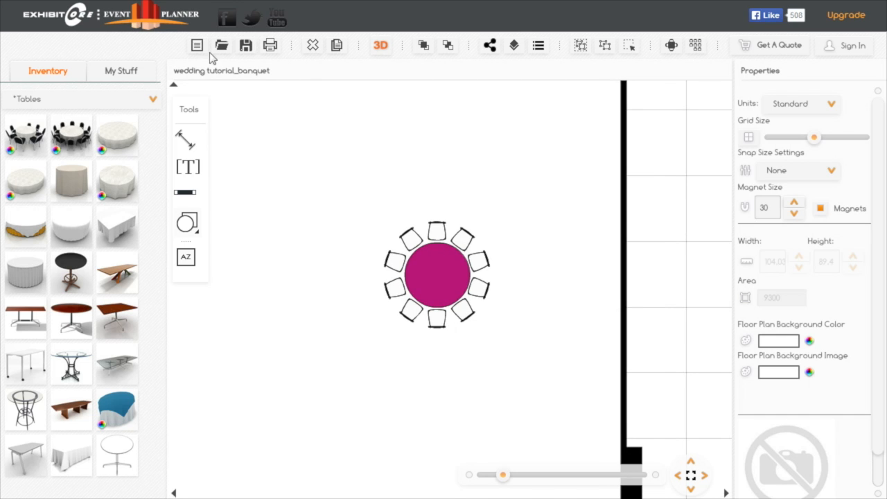
{"action": "left_click_drag", "start_coordinate": [579, 219], "coordinate": [484, 234]}
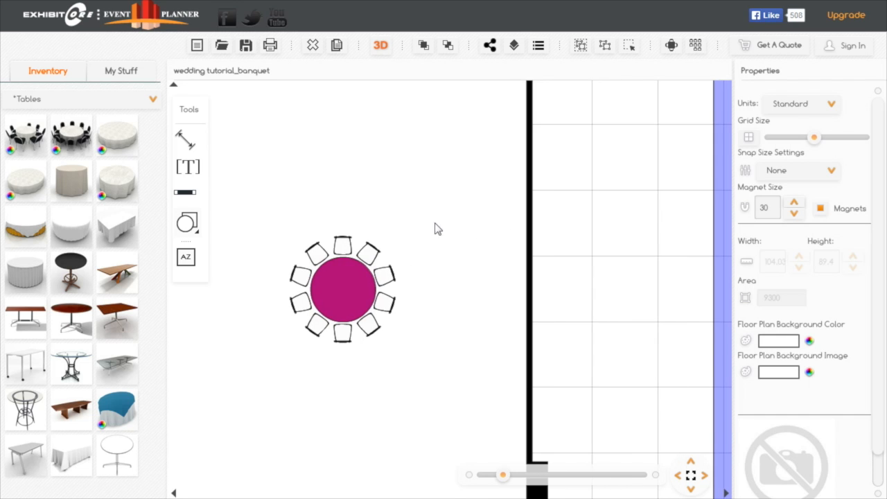
{"action": "left_click", "coordinate": [692, 478]}
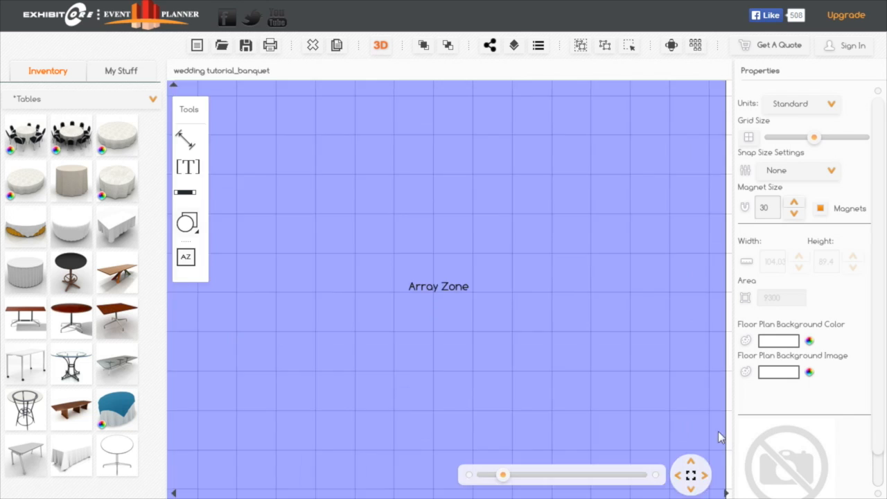
{"action": "left_click_drag", "start_coordinate": [207, 348], "coordinate": [249, 339]}
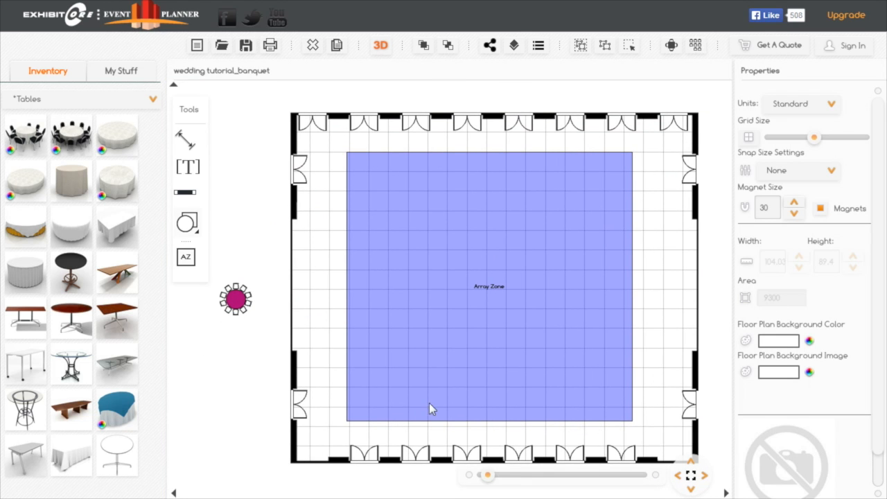
{"action": "left_click", "coordinate": [236, 301]}
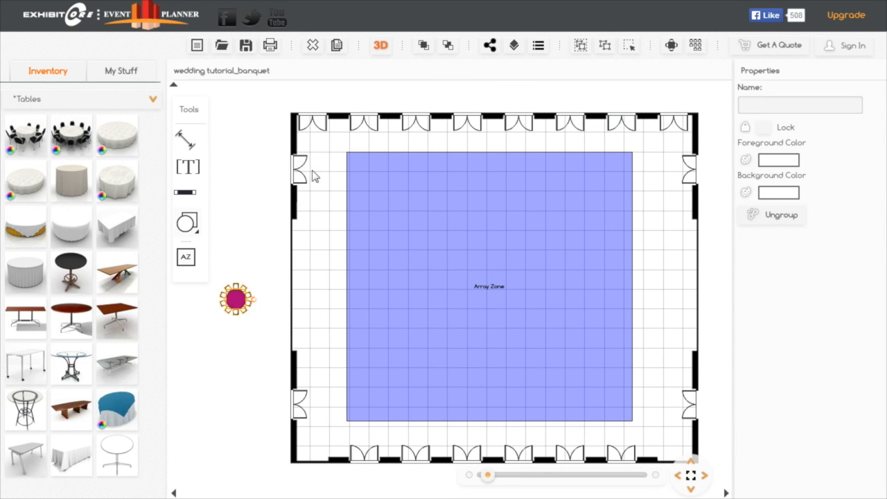
{"action": "left_click", "coordinate": [696, 46]}
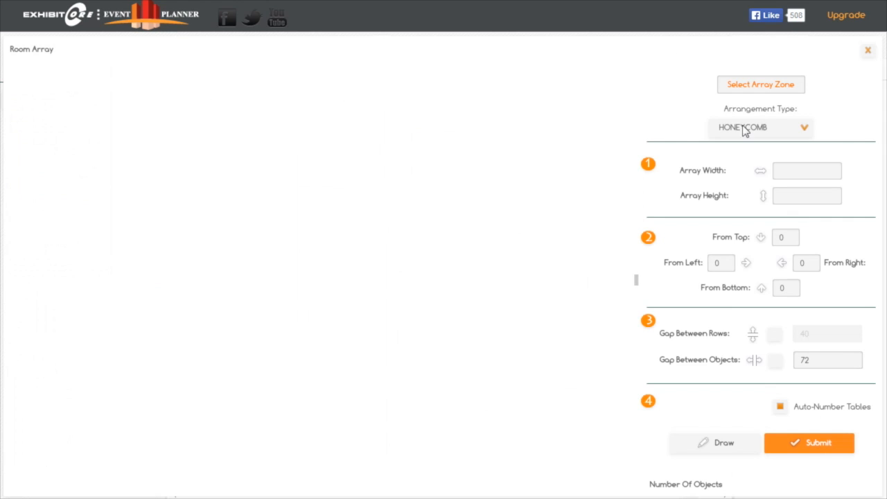
{"action": "left_click", "coordinate": [764, 89]}
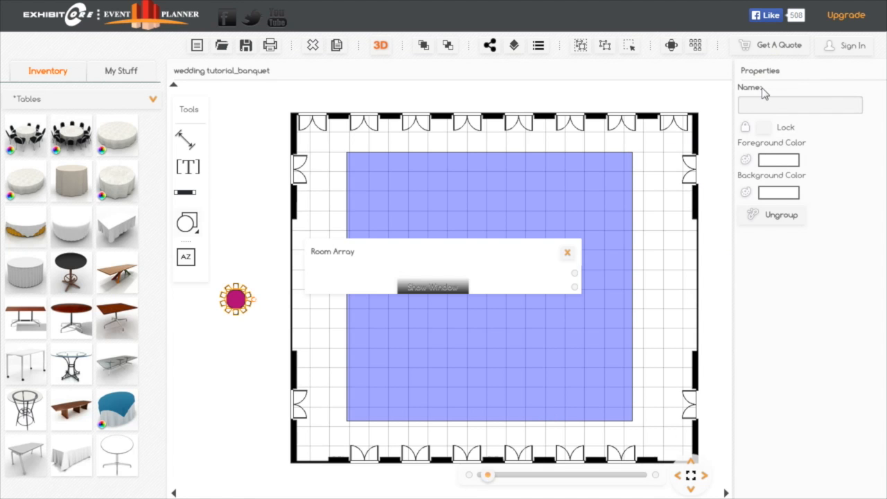
{"action": "left_click", "coordinate": [414, 181]}
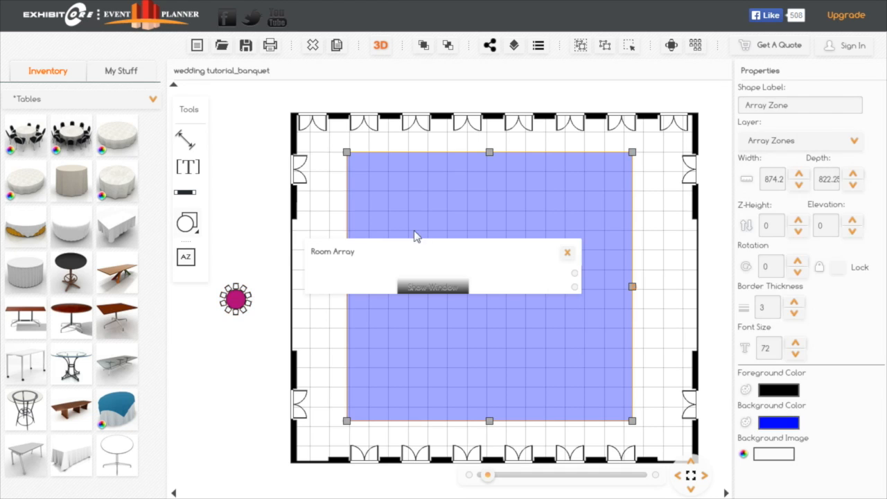
{"action": "left_click", "coordinate": [427, 288]}
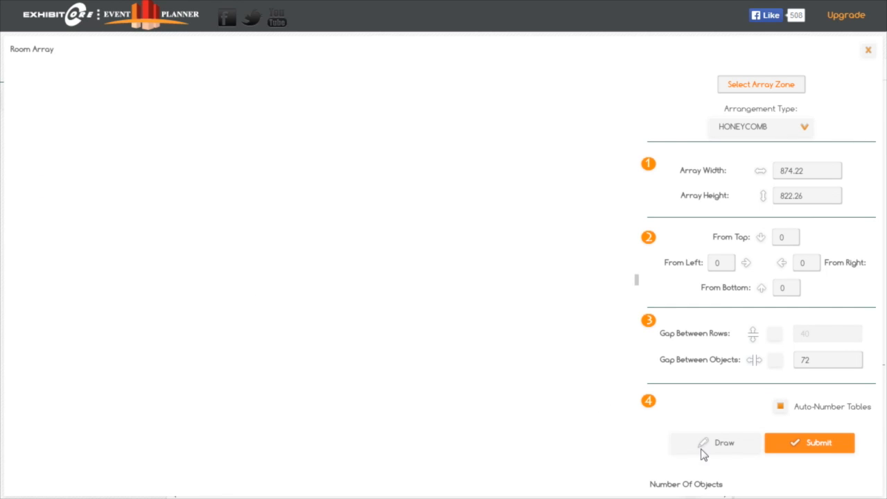
{"action": "left_click", "coordinate": [723, 450]}
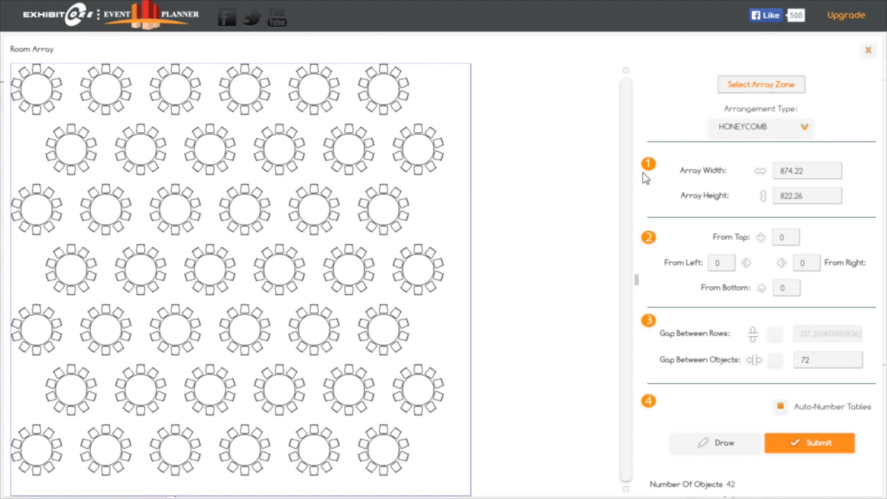
- Preview the room array in the GRID arrangement and switch back to HONEYCOMB
{"action": "left_click", "coordinate": [806, 126]}
{"action": "left_click", "coordinate": [724, 169]}
{"action": "left_click", "coordinate": [746, 447]}
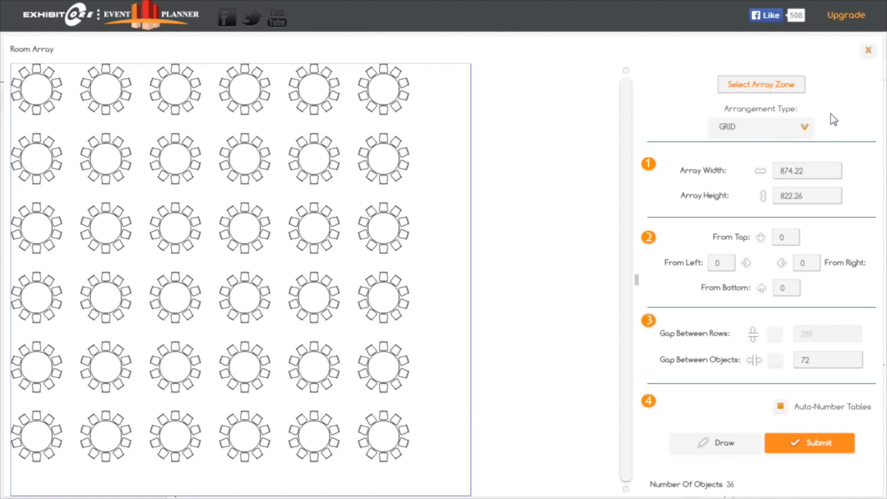
{"action": "left_click", "coordinate": [807, 128]}
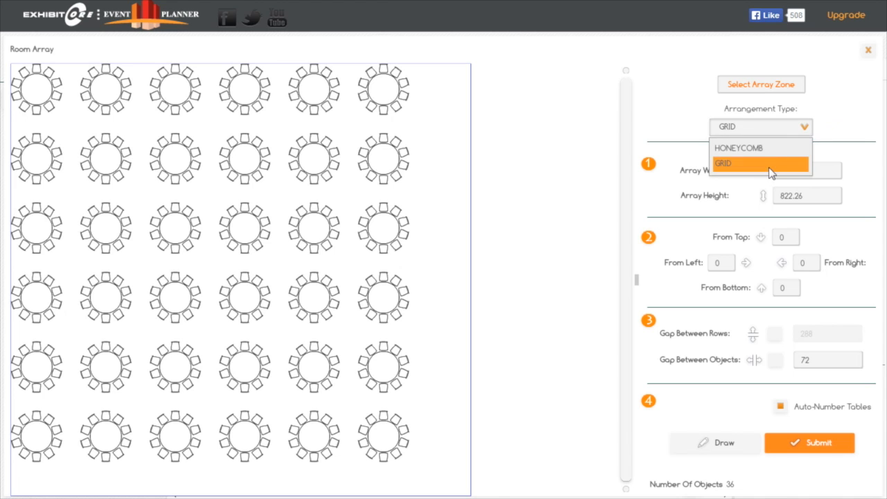
{"action": "left_click", "coordinate": [767, 147]}
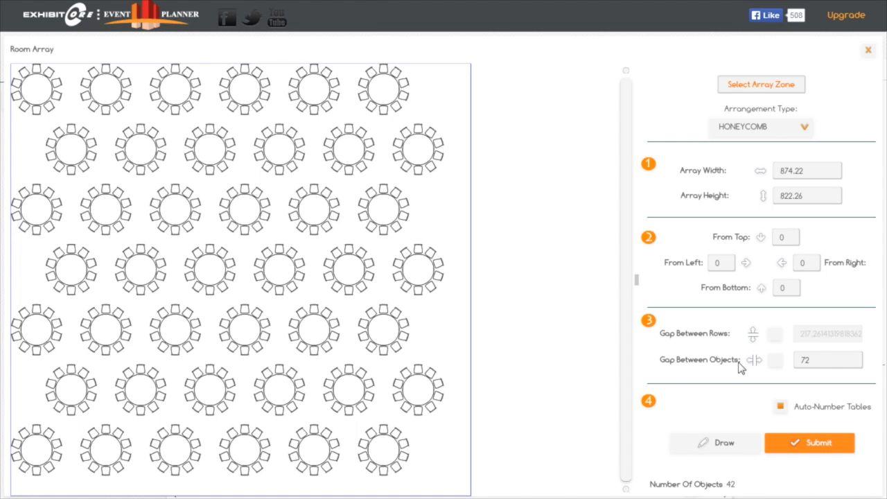
- Set the gap between objects to 84 and redraw the honeycomb preview
{"action": "left_click", "coordinate": [817, 361]}
{"action": "left_click_drag", "start_coordinate": [817, 361], "coordinate": [767, 362]}
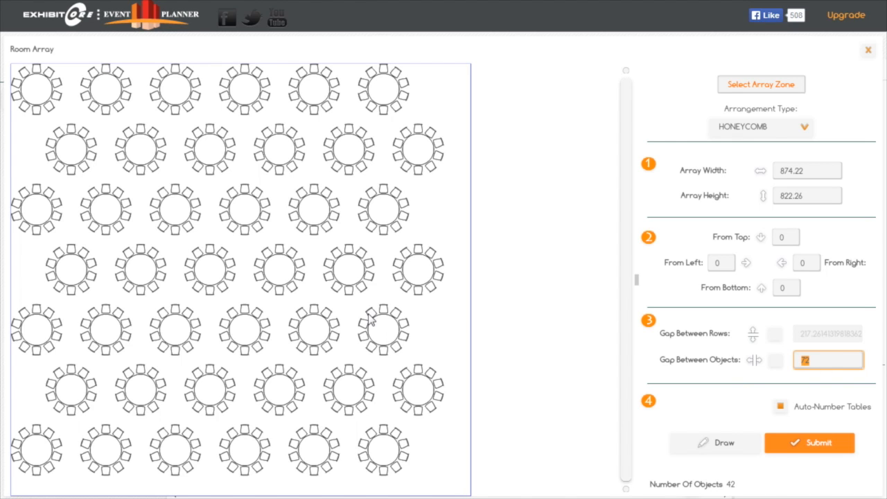
{"action": "type", "text": "84"}
{"action": "left_click", "coordinate": [719, 444]}
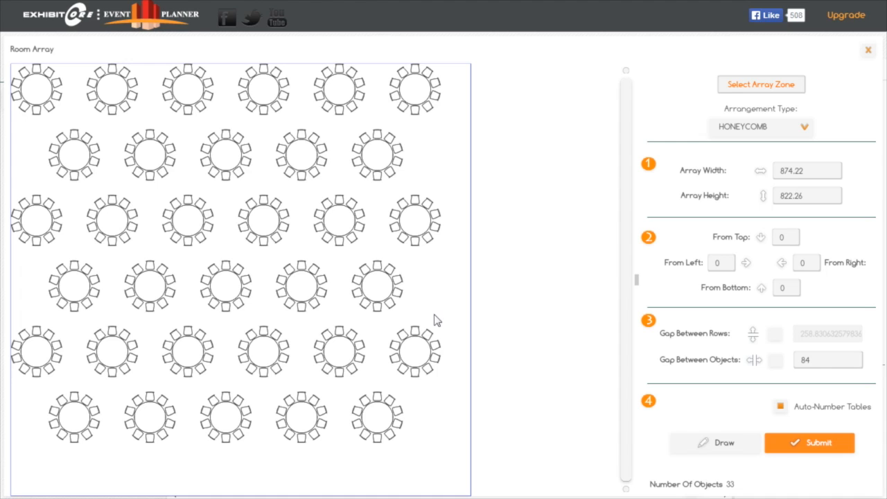
- Offset the array 12 from the left, redraw the preview and submit the auto-numbered tables to the floor plan
{"action": "left_click", "coordinate": [723, 267]}
{"action": "type", "text": "12"}
{"action": "left_click", "coordinate": [723, 445]}
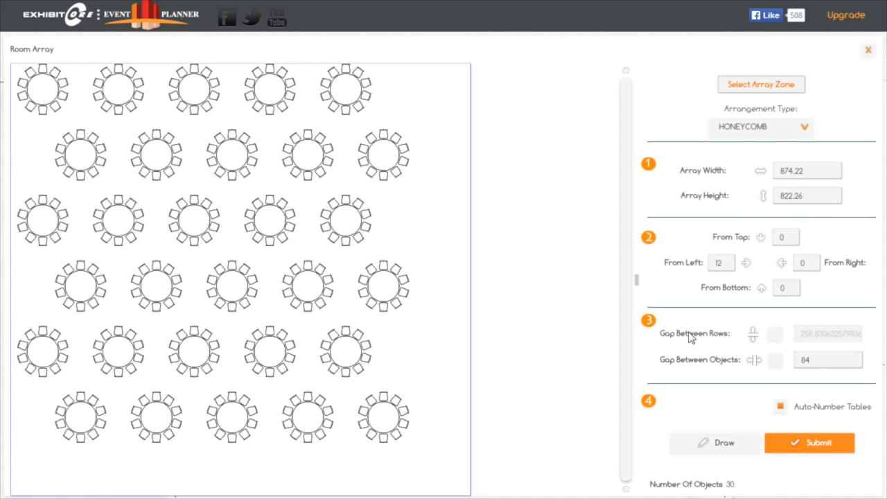
{"action": "left_click", "coordinate": [818, 442]}
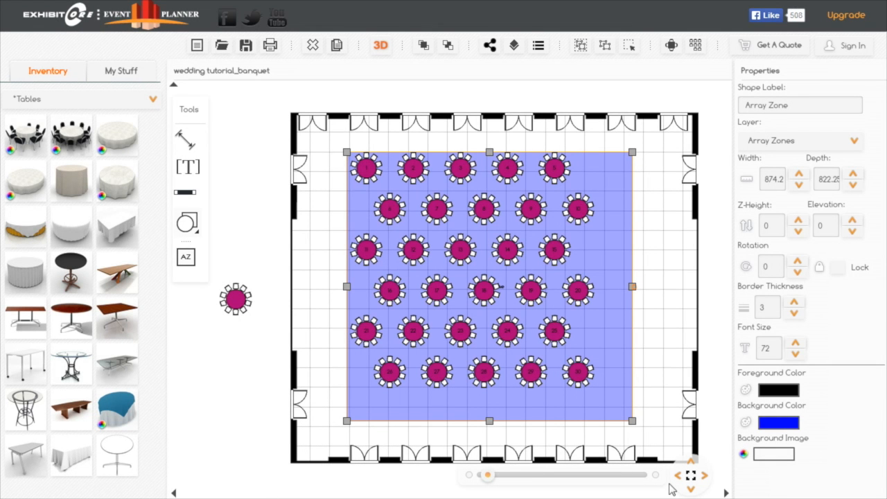
- Delete the blue array zone beneath the numbered tables
{"action": "left_click", "coordinate": [490, 477]}
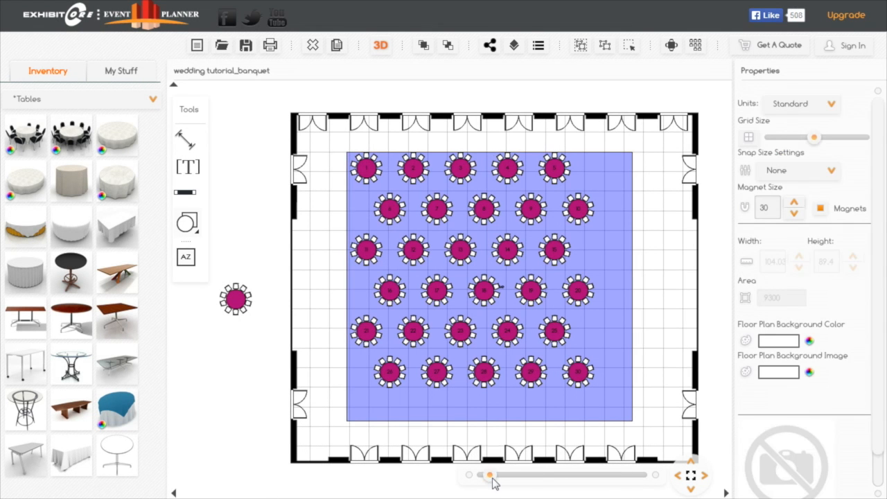
{"action": "left_click_drag", "start_coordinate": [297, 331], "coordinate": [259, 335]}
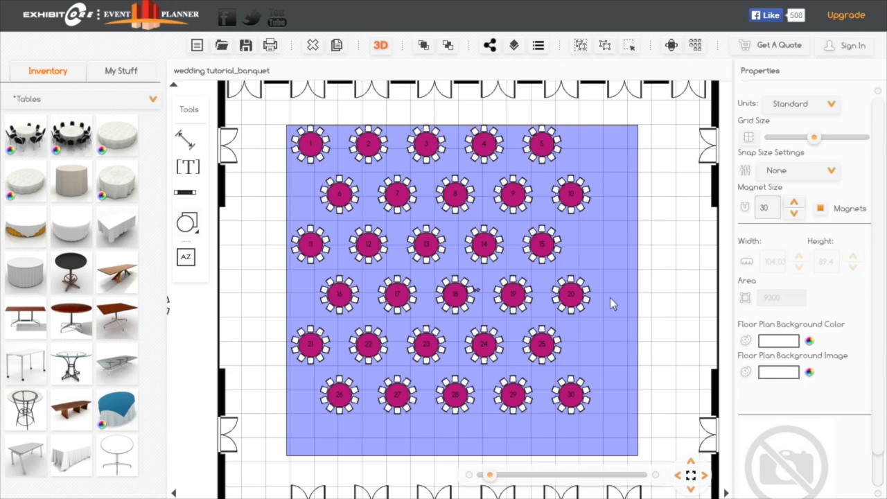
{"action": "left_click", "coordinate": [593, 260]}
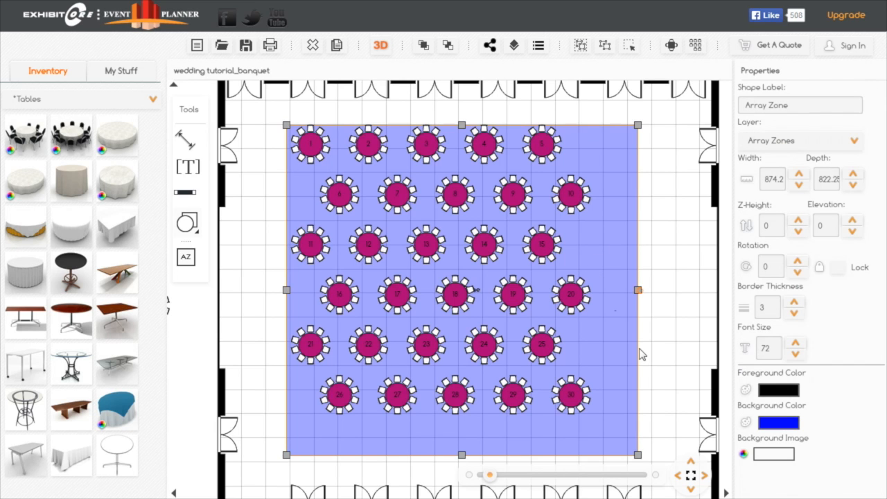
{"action": "left_click", "coordinate": [314, 47]}
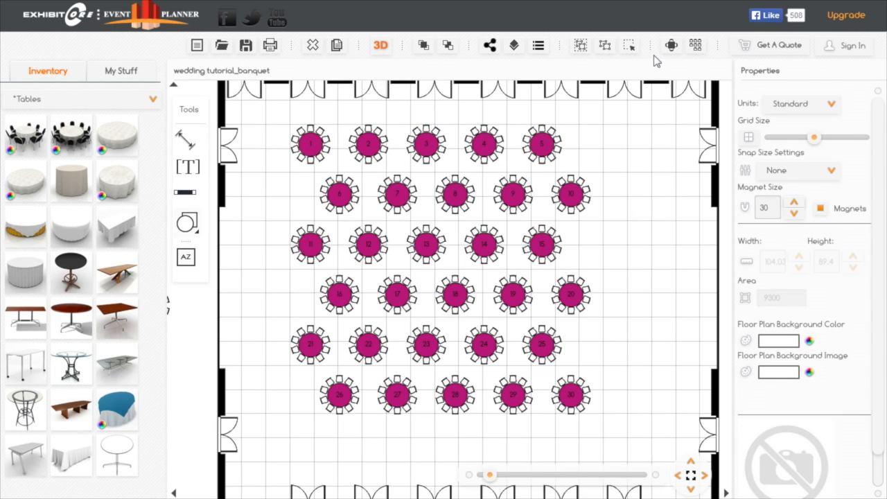
- Group all the numbered tables and move them slightly down and to the right within the ballroom
{"action": "left_click", "coordinate": [630, 49]}
{"action": "left_click_drag", "start_coordinate": [622, 122], "coordinate": [292, 419]}
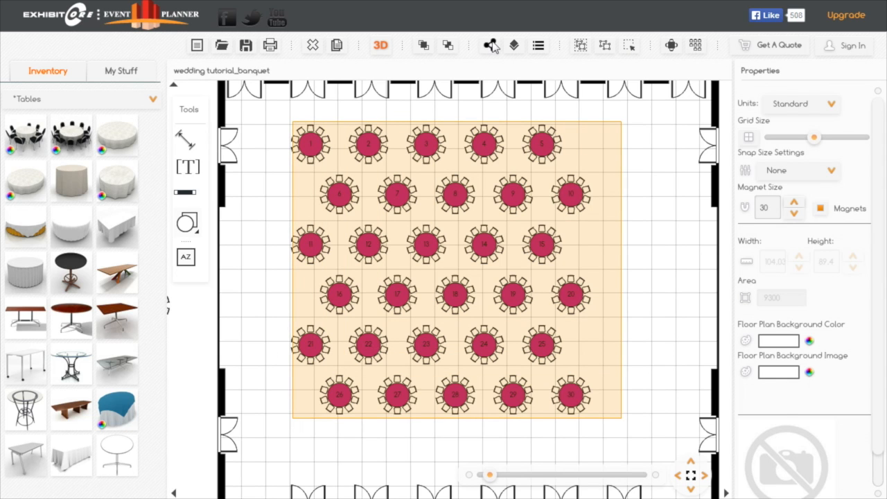
{"action": "left_click", "coordinate": [581, 48]}
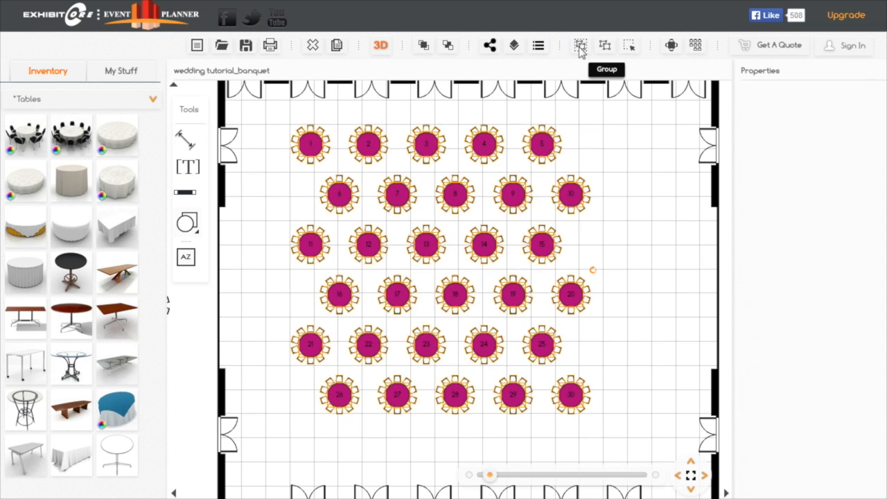
{"action": "left_click", "coordinate": [581, 47]}
{"action": "left_click_drag", "start_coordinate": [521, 201], "coordinate": [538, 236]}
{"action": "mouse_move", "coordinate": [540, 236]}
{"action": "left_mouse_down"}
{"action": "mouse_move", "coordinate": [524, 235]}
{"action": "mouse_move", "coordinate": [532, 232]}
{"action": "left_mouse_up"}
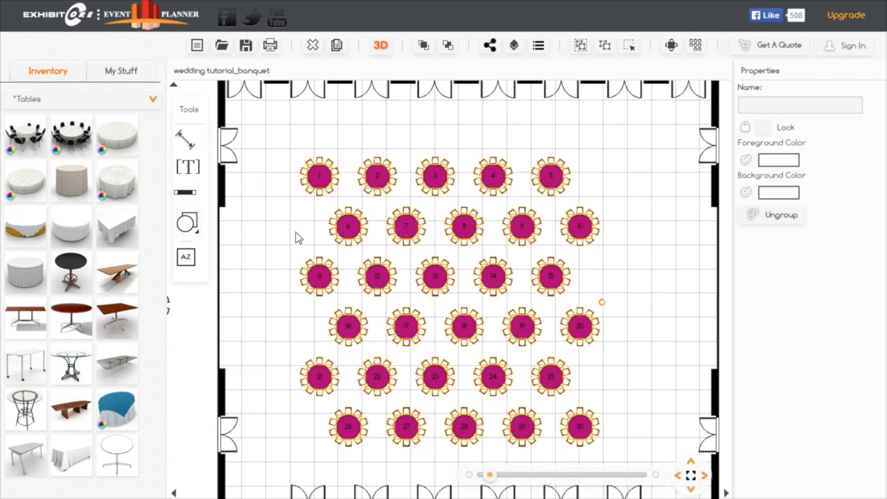
{"action": "left_click_drag", "start_coordinate": [488, 476], "coordinate": [492, 475]}
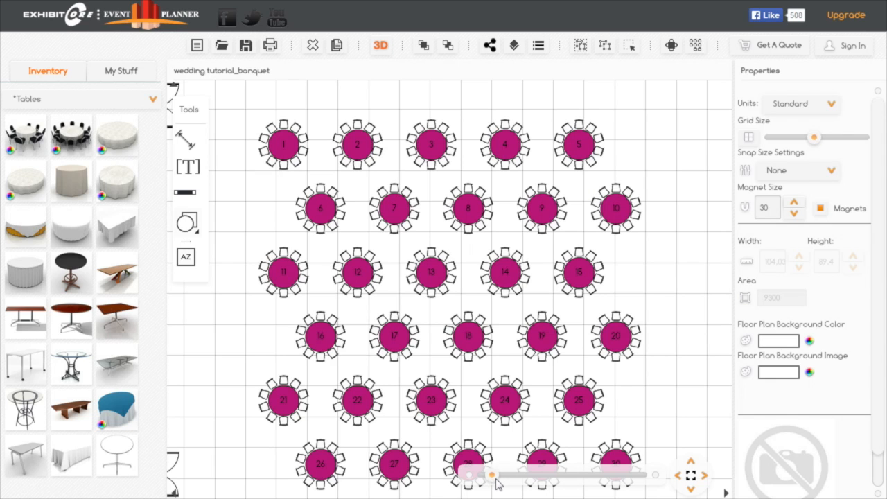
- Nudge the grouped numbered tables upward and slightly left within the ballroom
{"action": "left_click", "coordinate": [692, 477]}
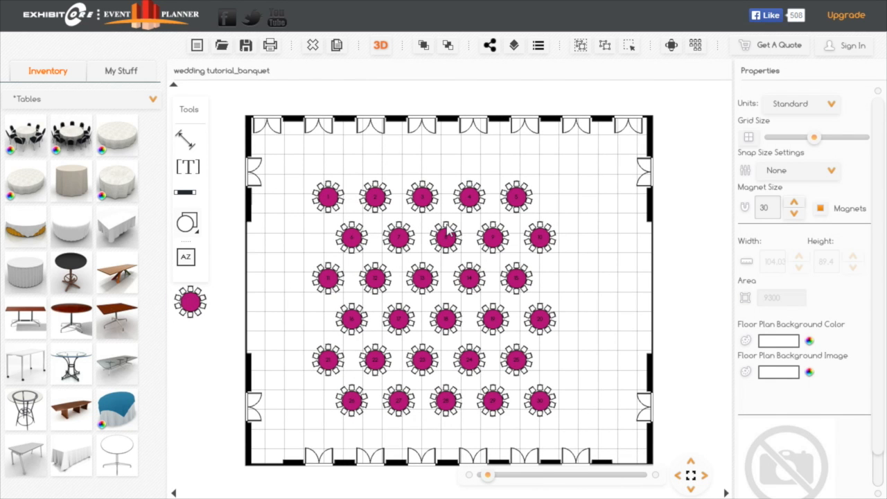
{"action": "left_click", "coordinate": [450, 237]}
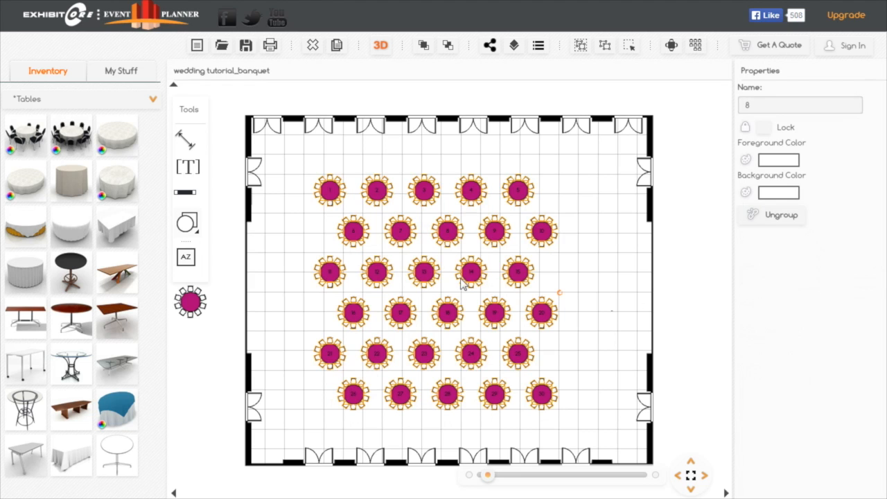
{"action": "left_click_drag", "start_coordinate": [462, 270], "coordinate": [460, 270]}
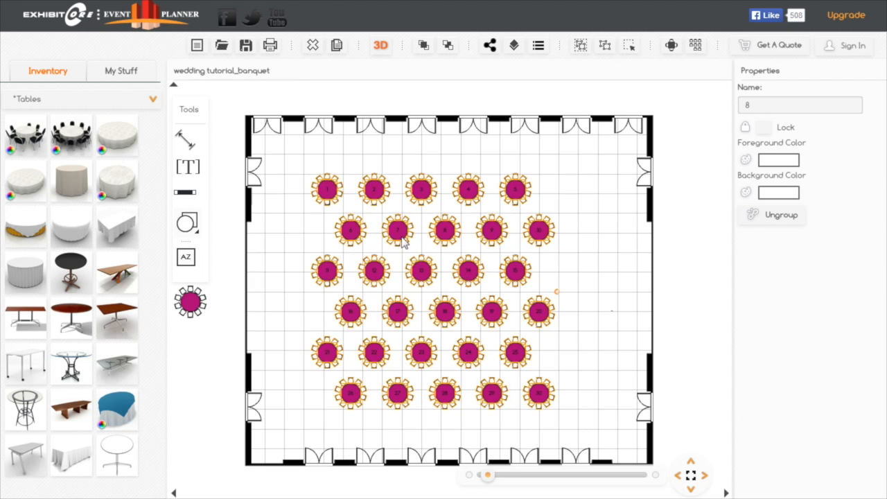
- Place a Dance square LED10x10 from the Stage structures inventory in the ballroom's lower-left area
{"action": "left_click", "coordinate": [153, 100]}
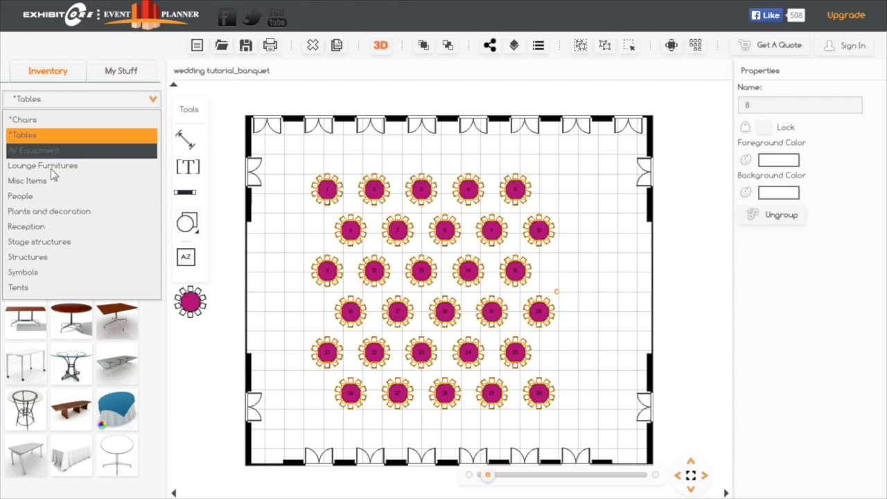
{"action": "left_click", "coordinate": [61, 248]}
{"action": "left_click_drag", "start_coordinate": [127, 232], "coordinate": [270, 413]}
{"action": "left_click_drag", "start_coordinate": [270, 412], "coordinate": [285, 413]}
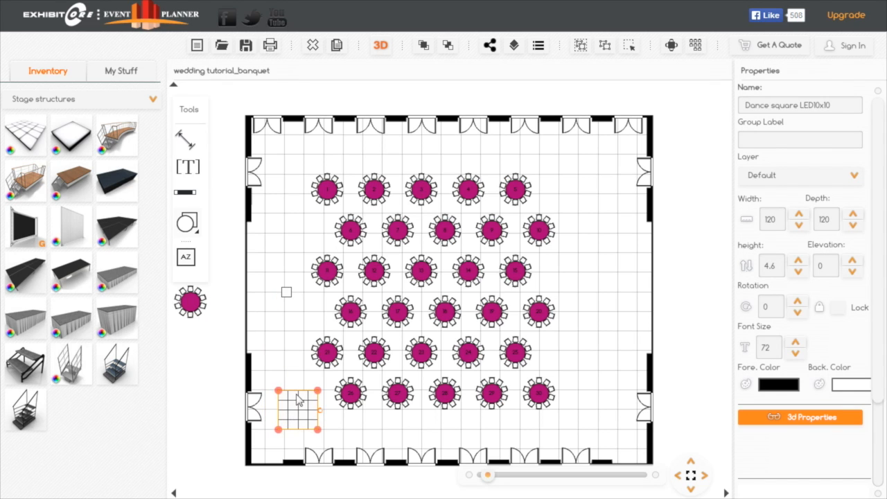
{"action": "left_click_drag", "start_coordinate": [317, 397], "coordinate": [318, 396]}
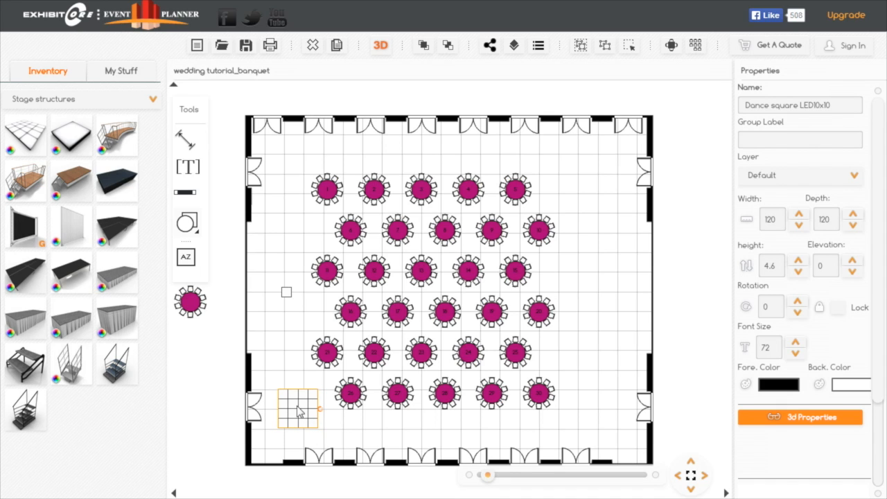
- Resize the LED dance square to a width of 480 and a depth of 216
{"action": "double_click", "coordinate": [779, 219]}
{"action": "left_click", "coordinate": [831, 219]}
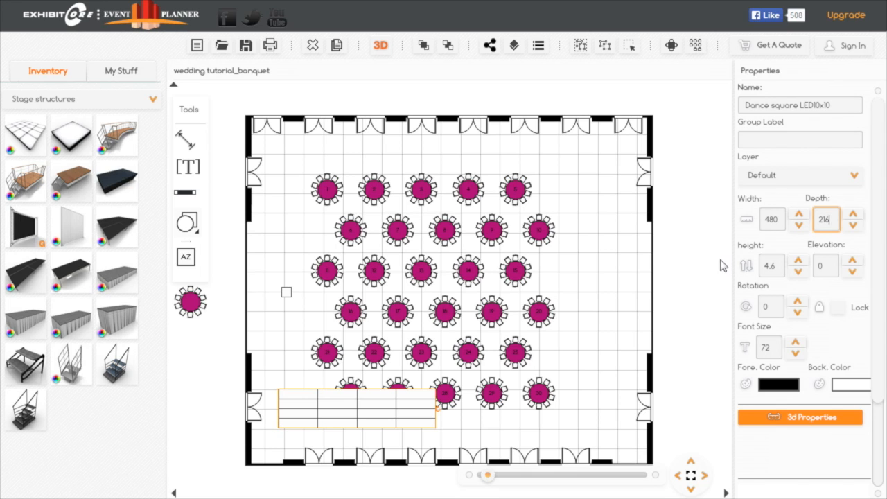
{"action": "left_click", "coordinate": [361, 420]}
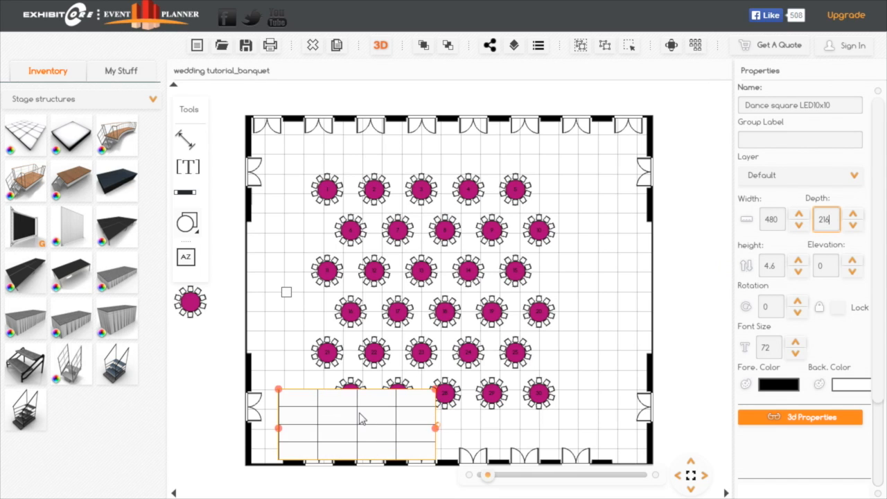
- Move the enlarged dance floor to the middle of the ballroom, over the two central table rows
{"action": "left_click_drag", "start_coordinate": [333, 422], "coordinate": [430, 289]}
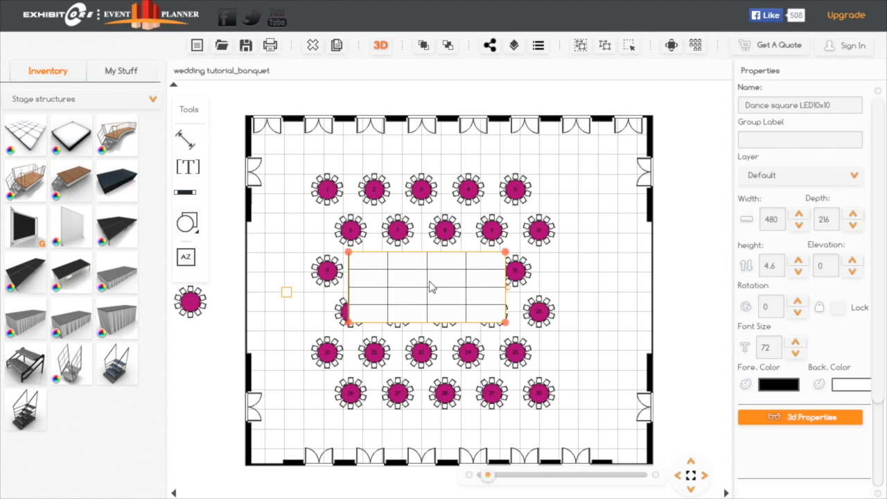
{"action": "left_click_drag", "start_coordinate": [430, 290], "coordinate": [426, 289]}
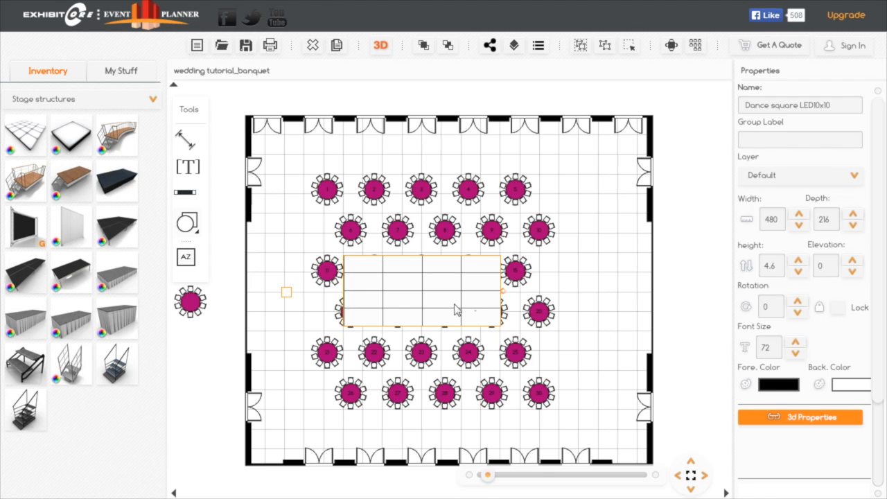
{"action": "left_click_drag", "start_coordinate": [447, 307], "coordinate": [450, 298]}
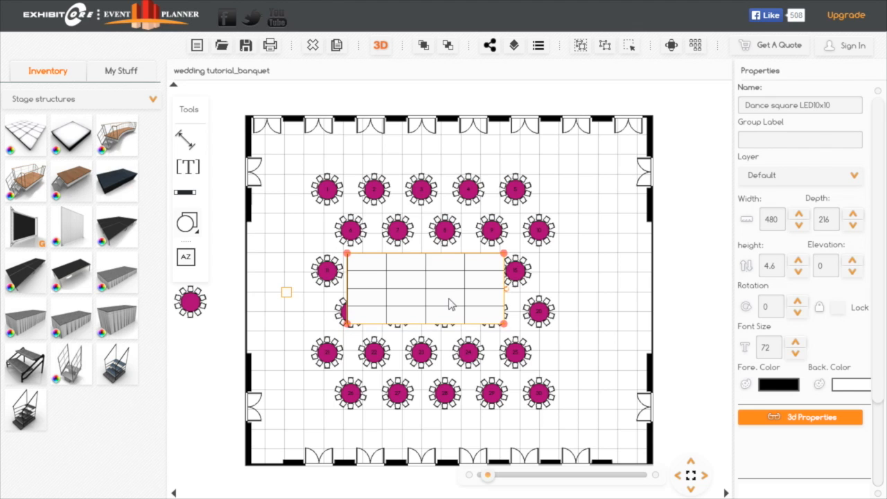
- Delete the stray small Dance square light and move the spare unnumbered table lower outside the ballroom
{"action": "left_click", "coordinate": [287, 295]}
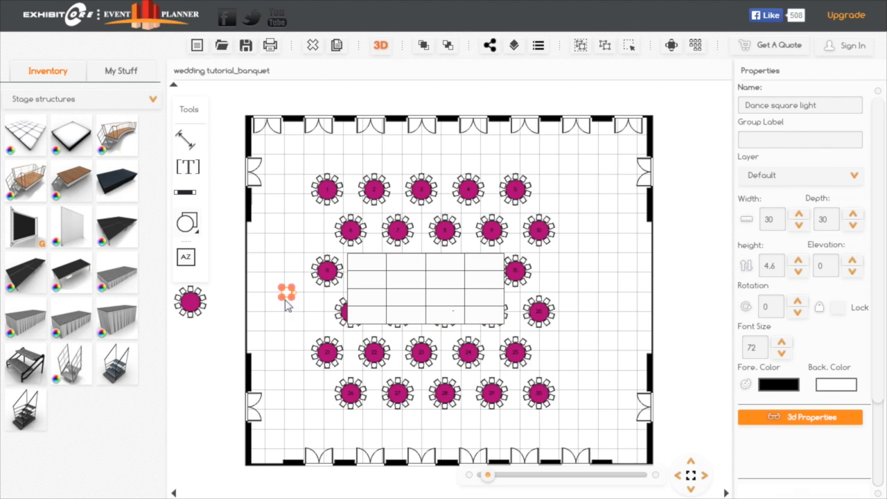
{"action": "left_click", "coordinate": [313, 48]}
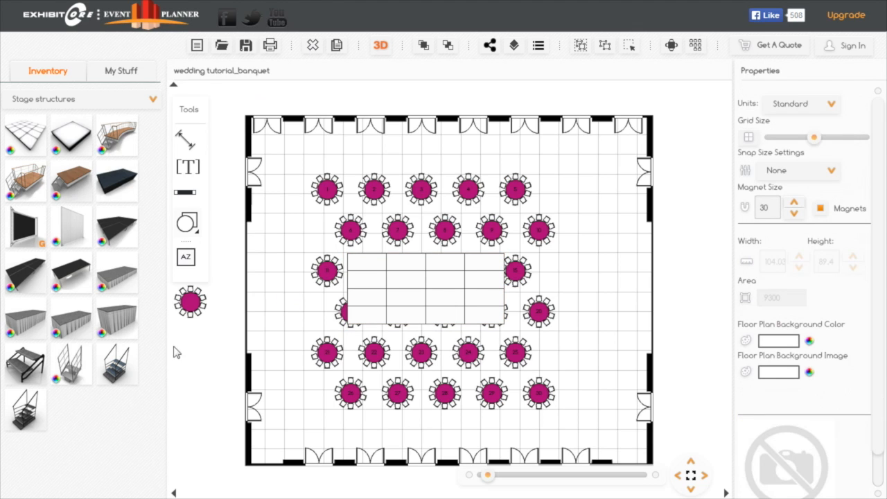
{"action": "left_click_drag", "start_coordinate": [192, 303], "coordinate": [213, 343]}
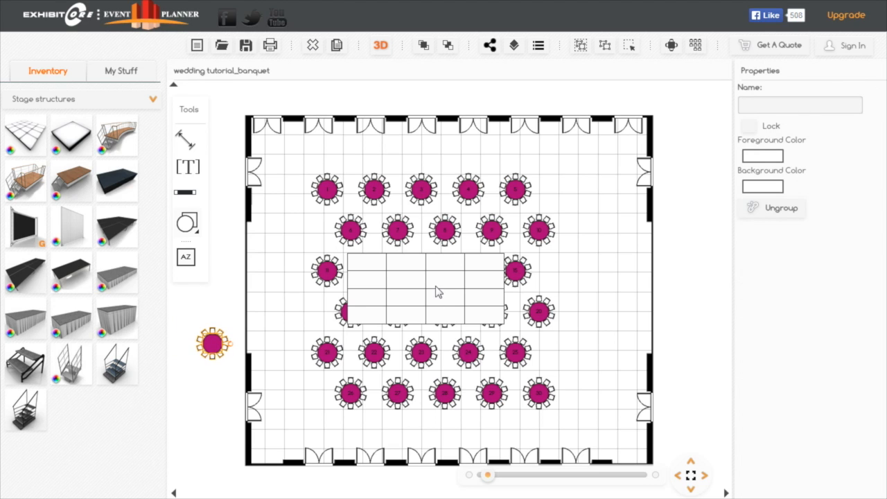
- Shift the dance floor left over the two middle table rows, leaving tables 15 and 20 clear
{"action": "left_click", "coordinate": [439, 292]}
{"action": "left_click_drag", "start_coordinate": [445, 293], "coordinate": [426, 294]}
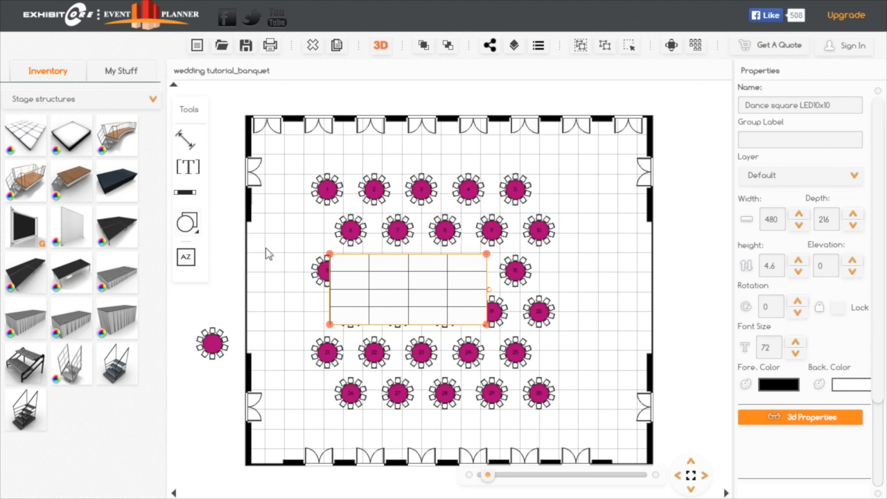
{"action": "left_click", "coordinate": [281, 285]}
{"action": "left_click_drag", "start_coordinate": [390, 303], "coordinate": [383, 300]}
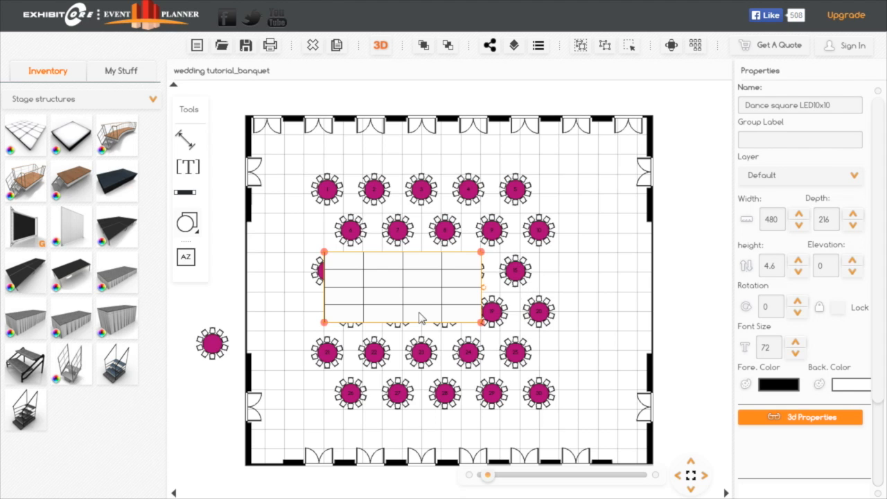
- Move the dance floor aside across the ballroom's right wall and ungroup the numbered table array
{"action": "left_click_drag", "start_coordinate": [444, 300], "coordinate": [672, 306]}
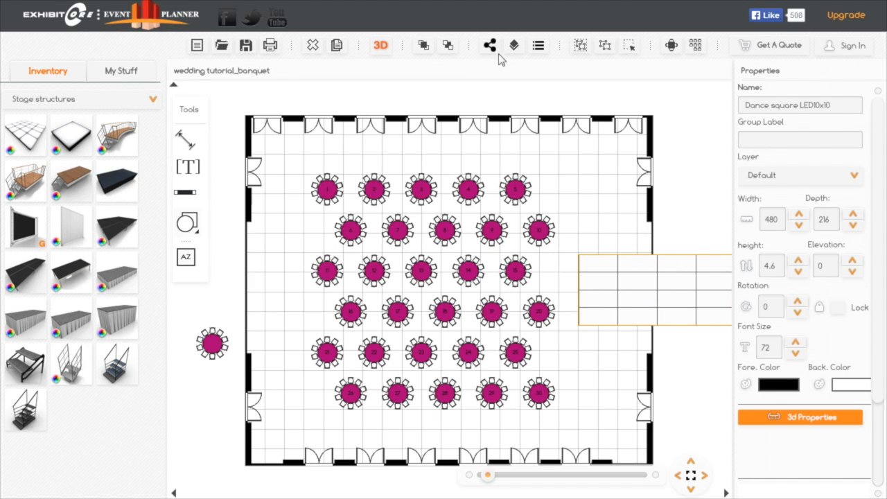
{"action": "left_click", "coordinate": [608, 50]}
{"action": "left_click", "coordinate": [608, 49]}
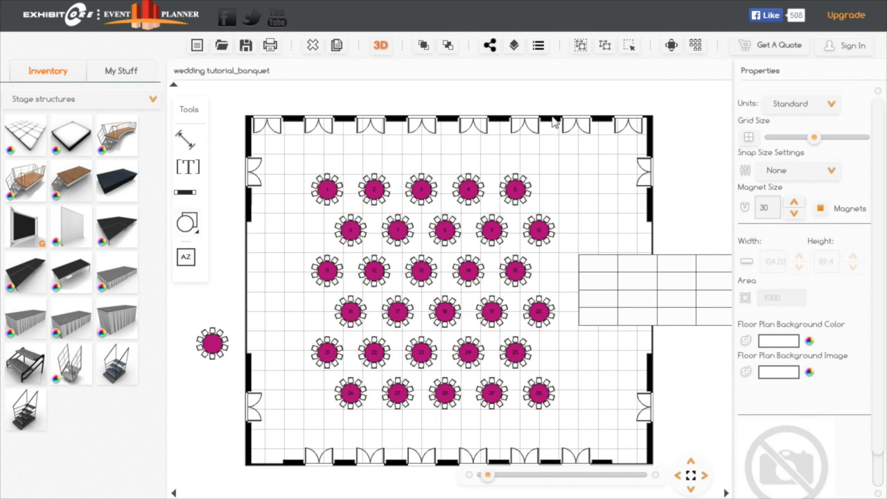
{"action": "left_click", "coordinate": [375, 274]}
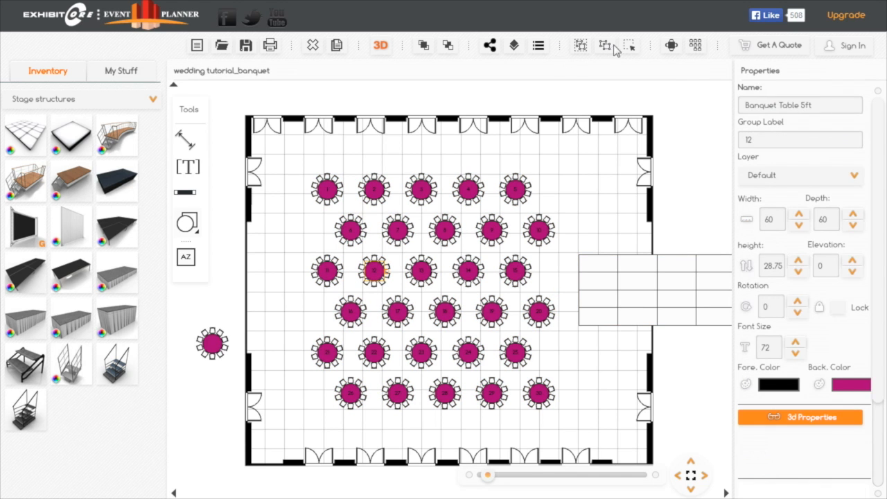
- Delete tables 11 to 14 and 16 to 19 with their chairs from the two middle rows
{"action": "left_click_drag", "start_coordinate": [445, 257], "coordinate": [271, 328]}
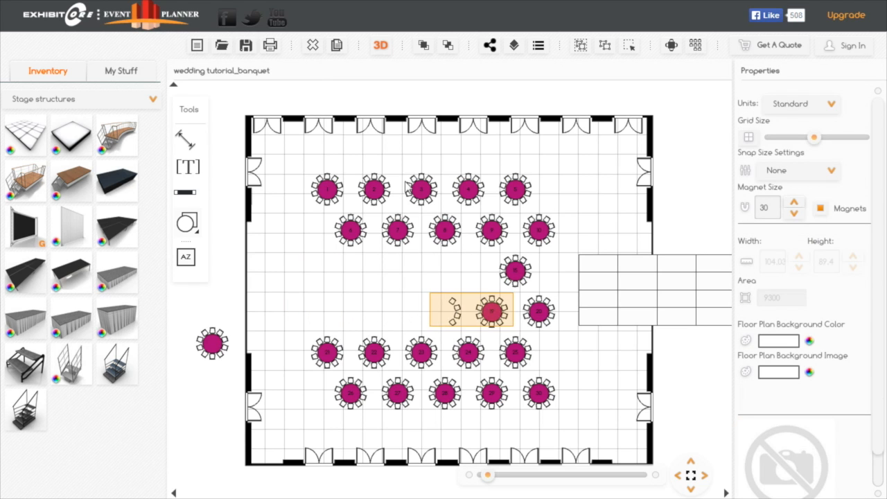
{"action": "left_click", "coordinate": [316, 45]}
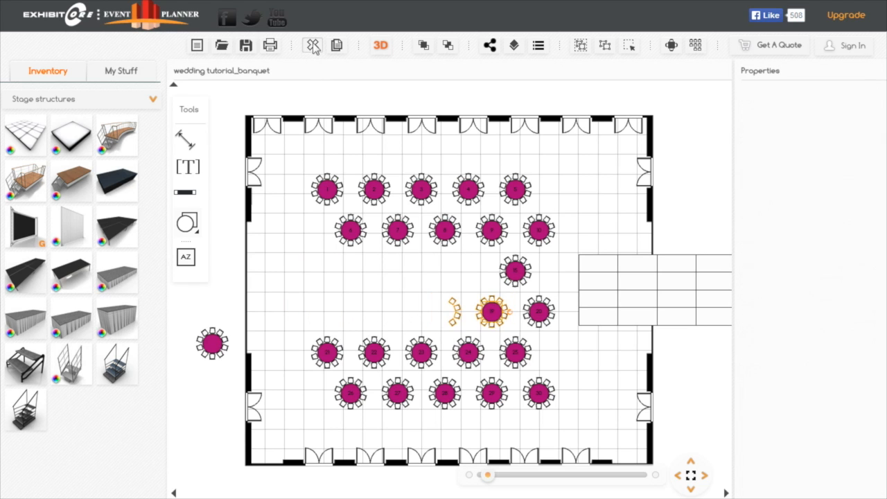
{"action": "left_click", "coordinate": [314, 46]}
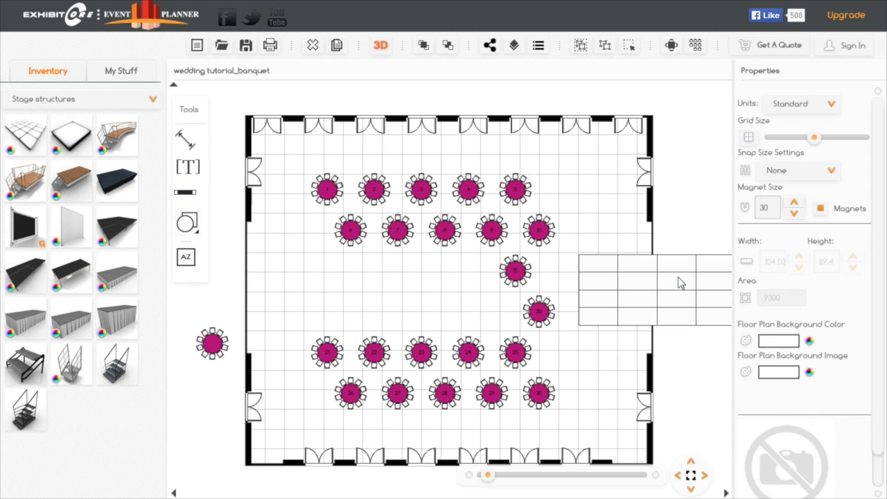
- Move the dance floor into the cleared middle rows and set its background color to PMS 806
{"action": "left_click_drag", "start_coordinate": [588, 287], "coordinate": [421, 301]}
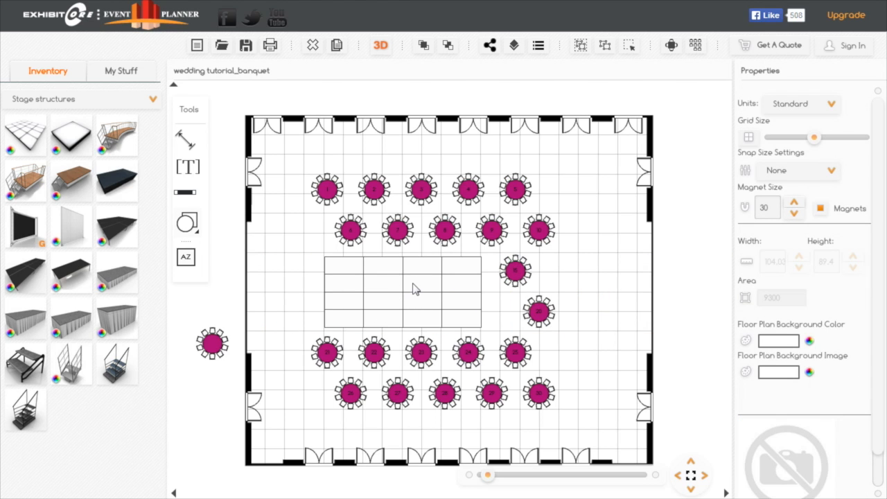
{"action": "left_click", "coordinate": [419, 289]}
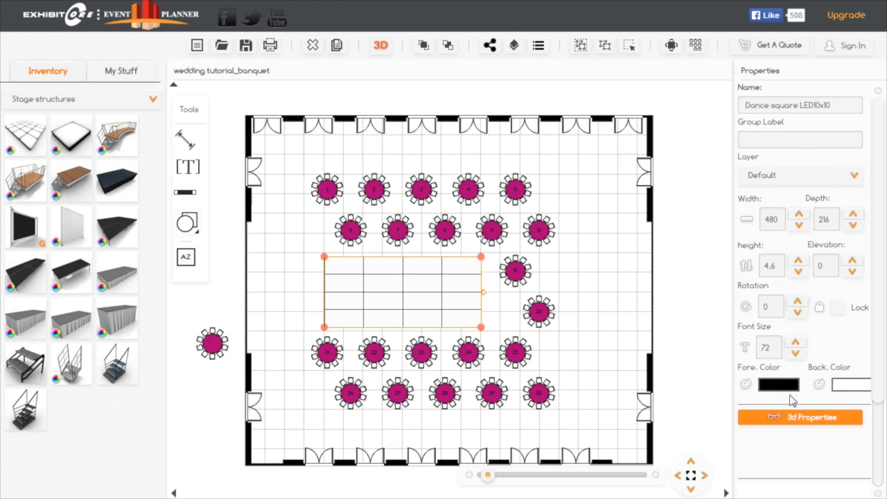
{"action": "left_click", "coordinate": [852, 388]}
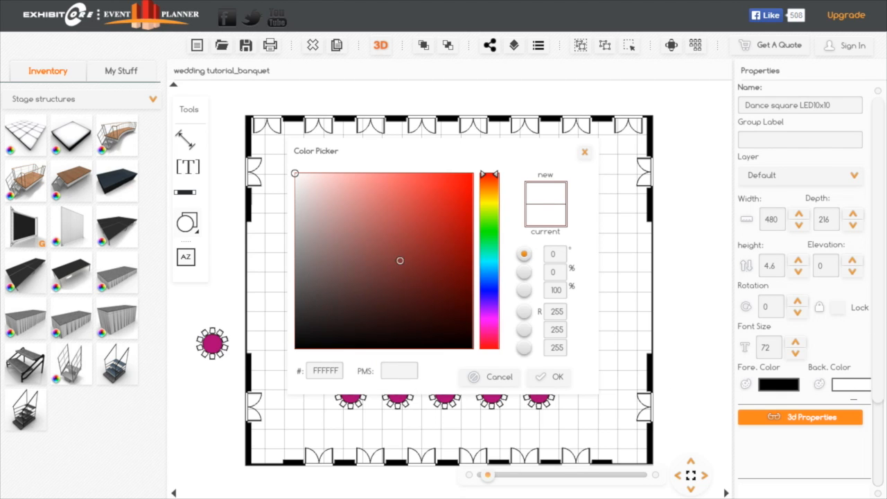
{"action": "left_click", "coordinate": [398, 371]}
{"action": "type", "text": "6"}
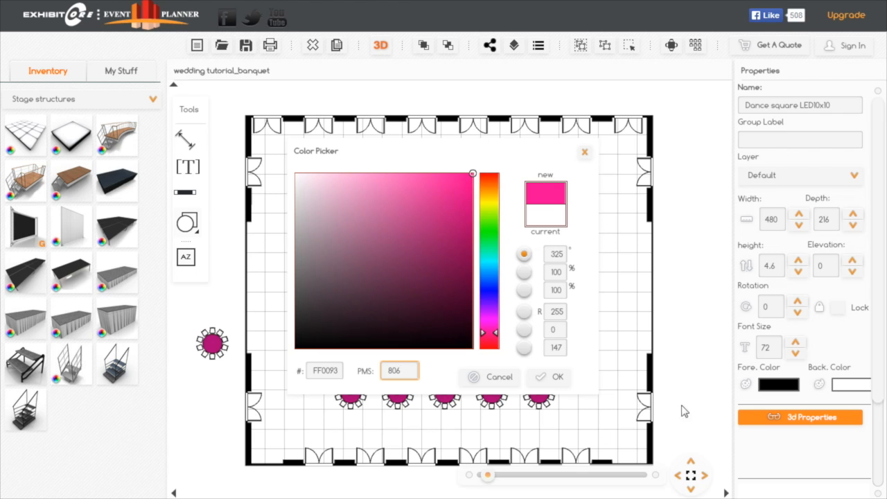
{"action": "left_click", "coordinate": [555, 379]}
{"action": "left_click_drag", "start_coordinate": [441, 282], "coordinate": [442, 276]}
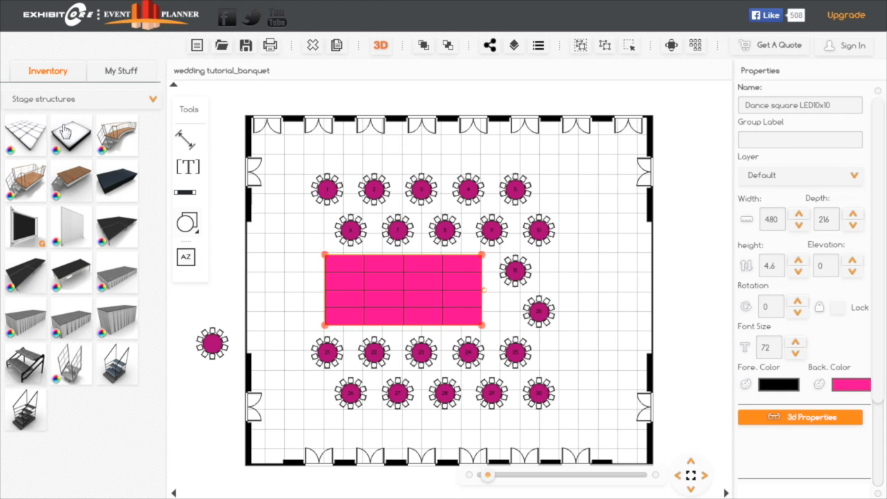
- Open the 3D view and examine the banquet tables and pink dance floor from several angles inside the ballroom
{"action": "left_click", "coordinate": [381, 46]}
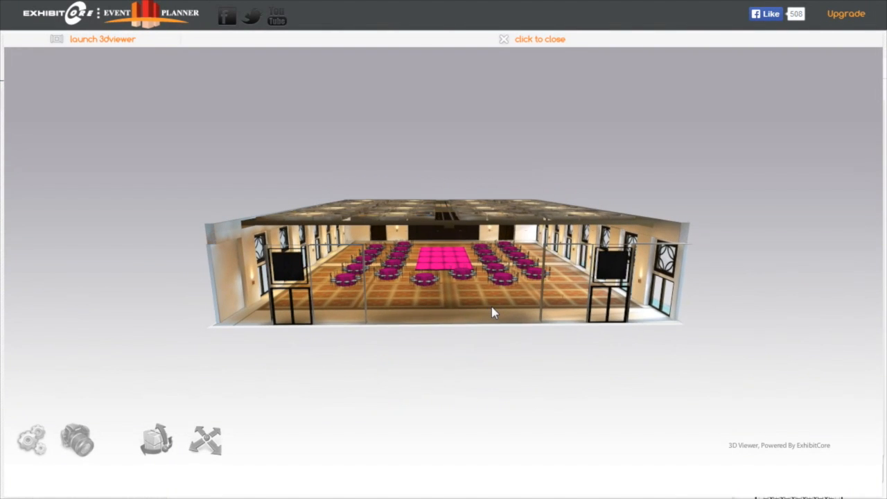
{"action": "scroll", "coordinate": [484, 339], "scroll_direction": "up", "scroll_amount": 6}
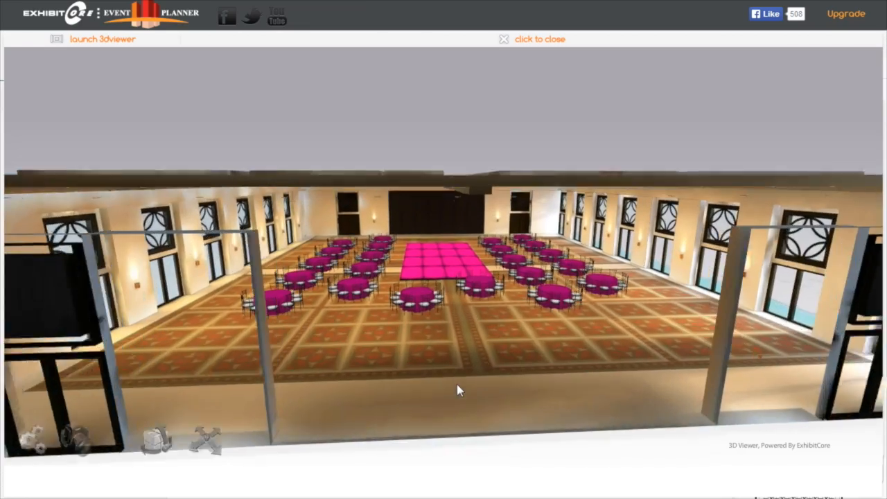
{"action": "scroll", "coordinate": [456, 384], "scroll_direction": "up", "scroll_amount": 5}
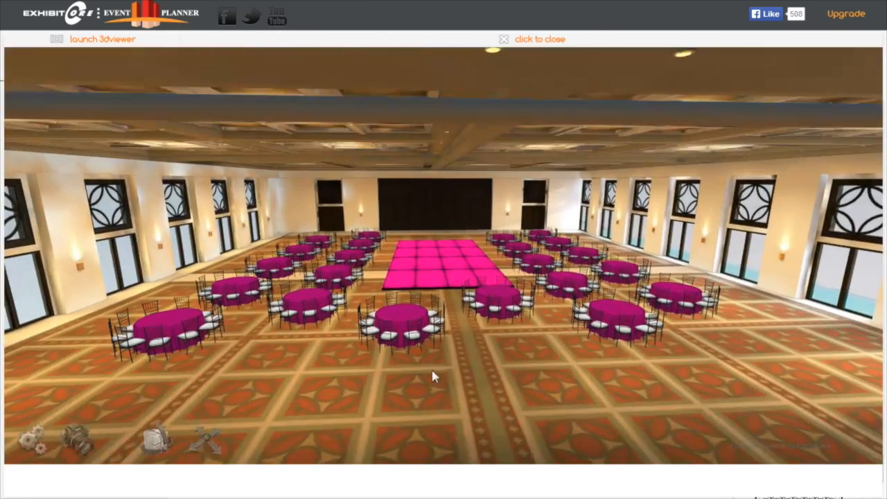
{"action": "left_click_drag", "start_coordinate": [432, 370], "coordinate": [531, 359]}
{"action": "scroll", "coordinate": [532, 362], "scroll_direction": "up", "scroll_amount": 5}
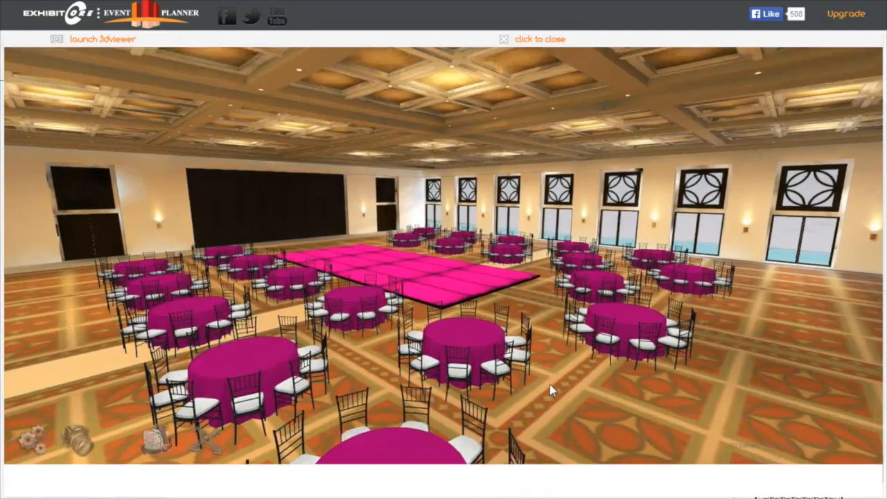
{"action": "left_click_drag", "start_coordinate": [550, 385], "coordinate": [106, 256]}
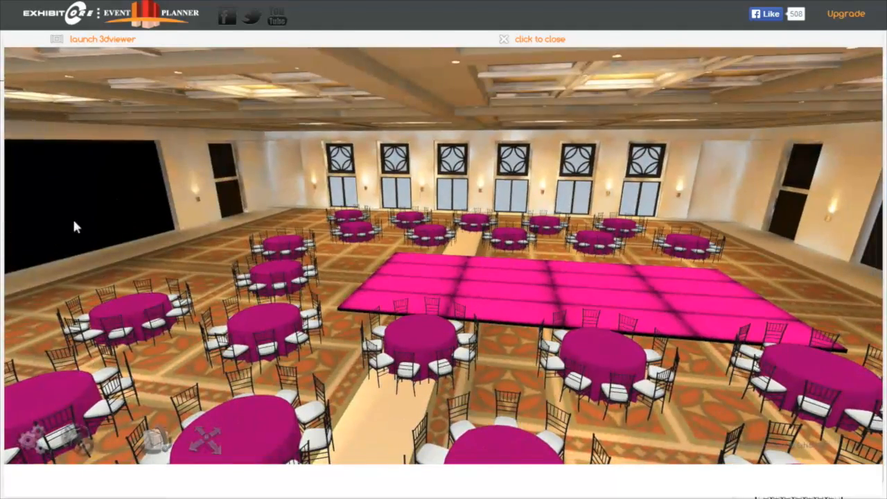
{"action": "left_click_drag", "start_coordinate": [282, 344], "coordinate": [459, 294]}
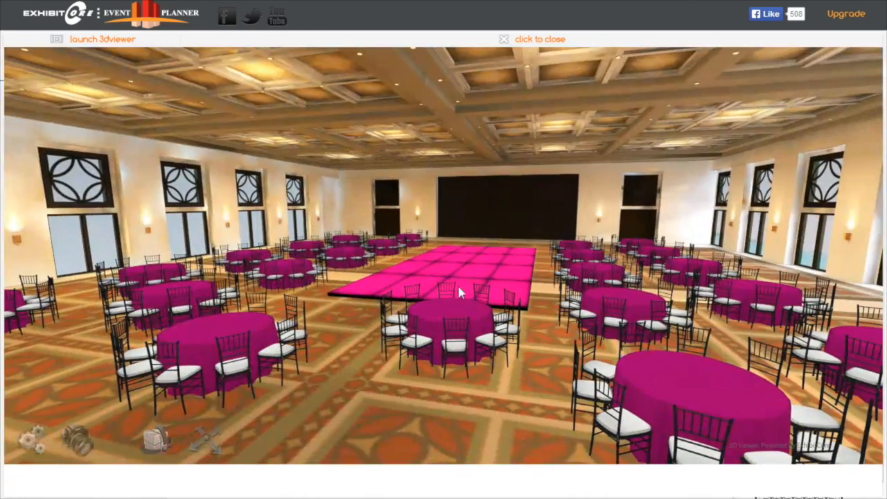
- Walk through the 3D ballroom at floor level to inspect the tables, chairs and dance floor
{"action": "left_click", "coordinate": [202, 439]}
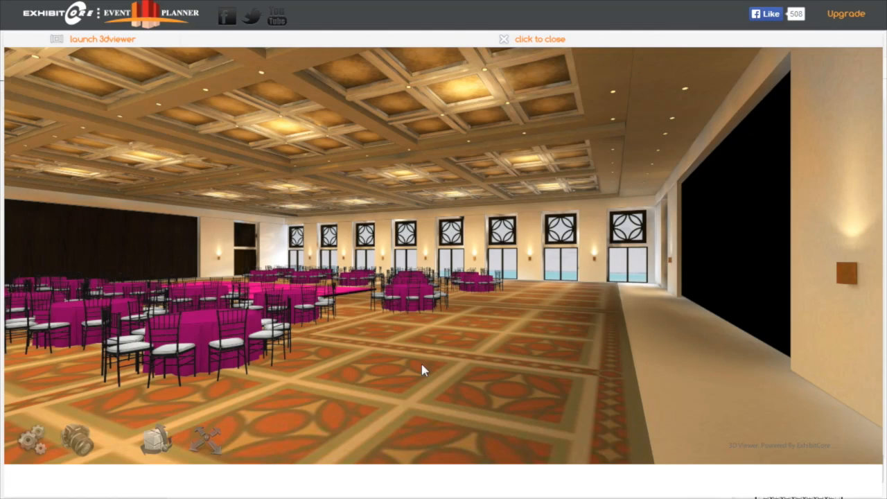
{"action": "key", "text": "Up"}
{"action": "key", "text": "Left"}
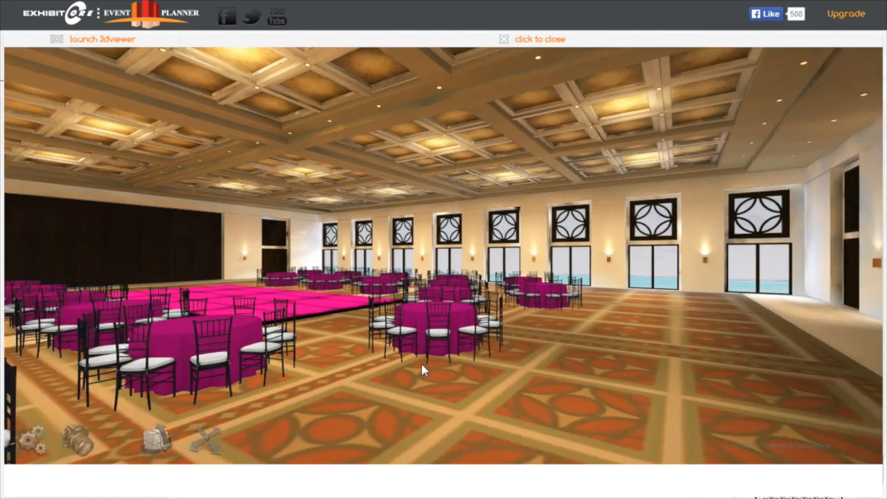
{"action": "key", "text": "Left"}
{"action": "key", "text": "Down"}
{"action": "key", "text": "Left"}
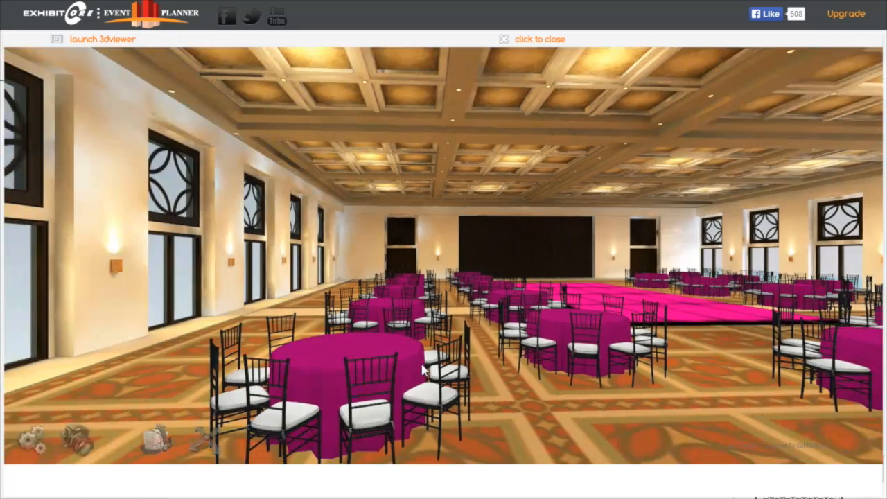
{"action": "key", "text": "Right"}
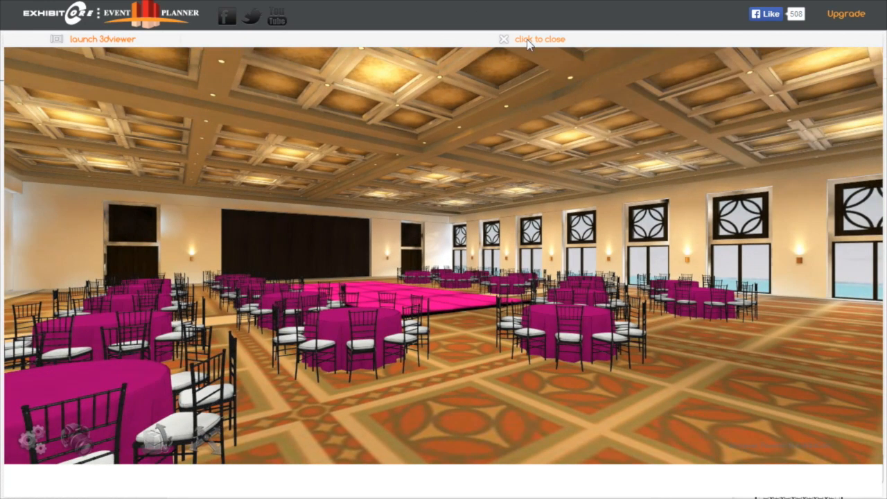
- Close the 3D view and place a draped table 84 wide and 30 deep on the open floor east of tables 15 and 20
{"action": "left_click", "coordinate": [531, 40]}
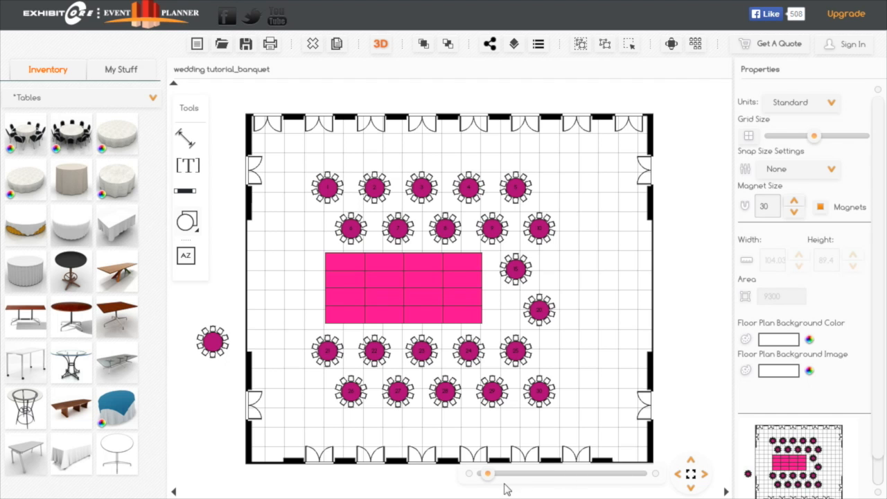
{"action": "left_click_drag", "start_coordinate": [486, 475], "coordinate": [493, 476]}
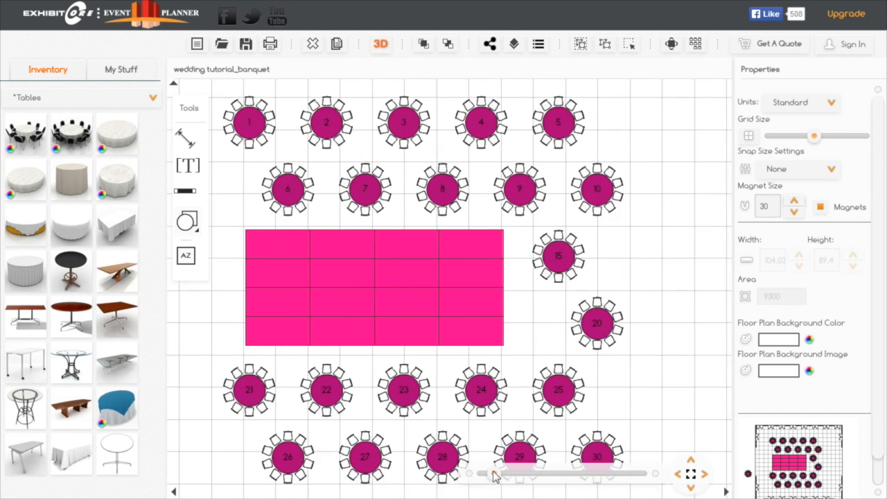
{"action": "left_click_drag", "start_coordinate": [716, 284], "coordinate": [532, 298]}
{"action": "left_click_drag", "start_coordinate": [564, 262], "coordinate": [541, 301]}
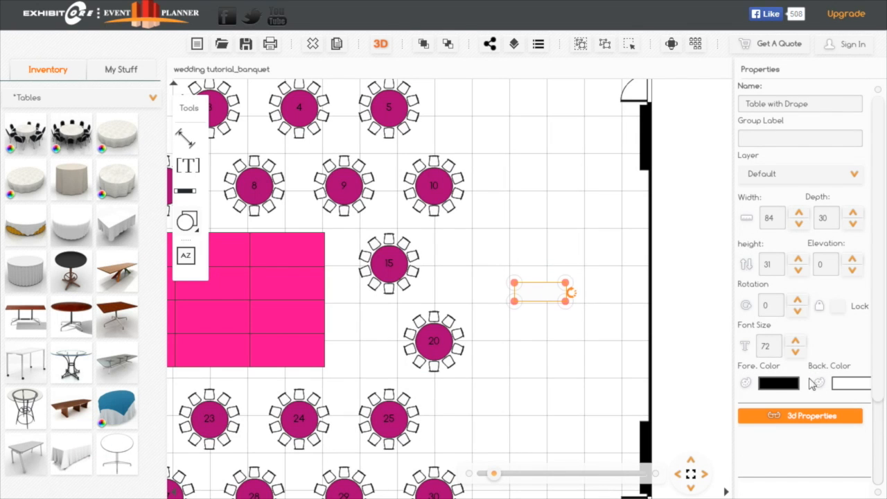
- Set the draped table's background color to PMS 806 and place a 60-wide copy just below it
{"action": "left_click", "coordinate": [852, 386]}
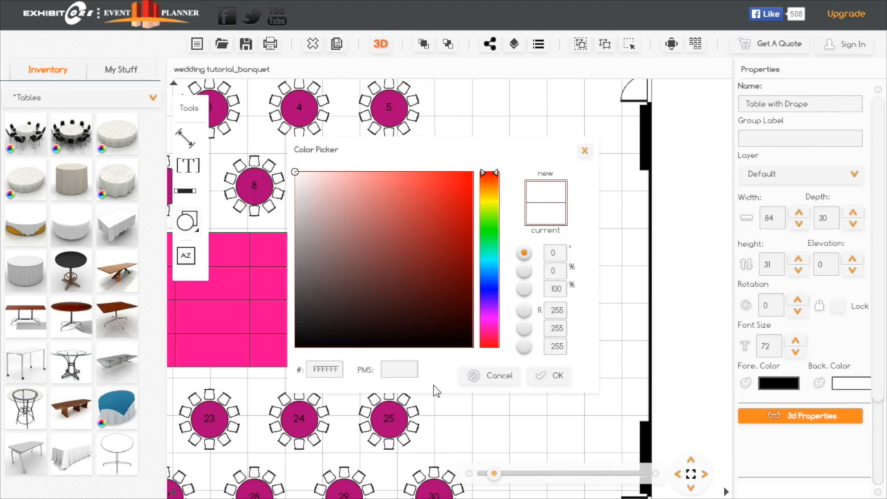
{"action": "left_click", "coordinate": [393, 376]}
{"action": "type", "text": "806"}
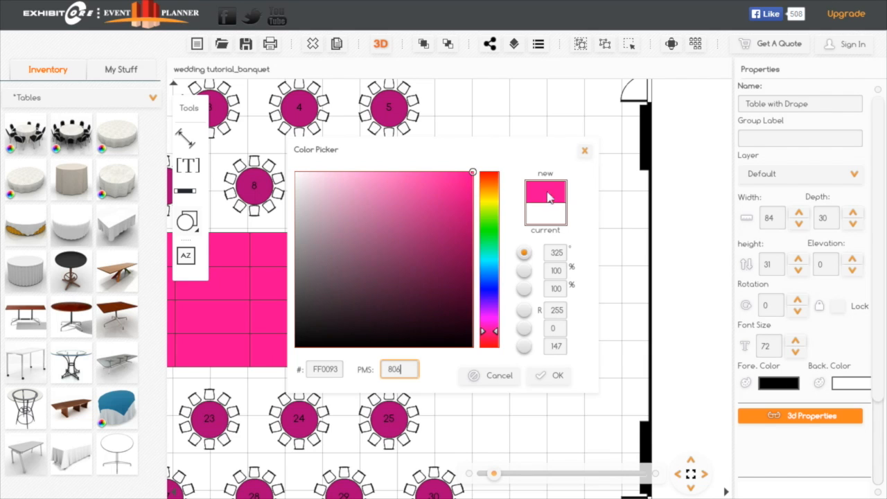
{"action": "left_click", "coordinate": [558, 375]}
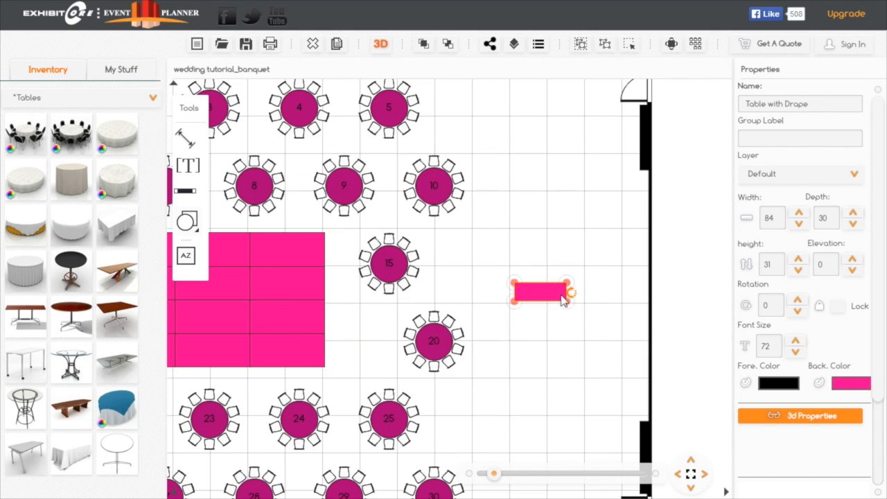
{"action": "left_click", "coordinate": [340, 46]}
{"action": "left_click_drag", "start_coordinate": [558, 315], "coordinate": [561, 350]}
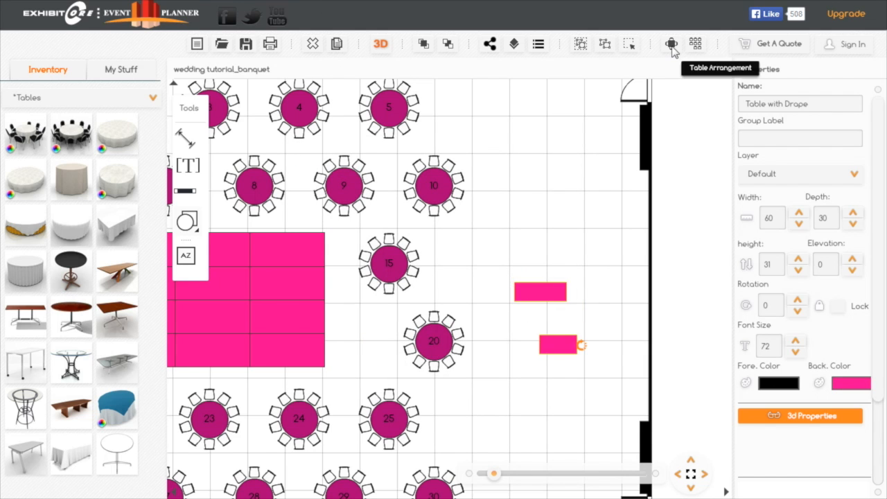
- Generate Wedding Chair with Sash seating along only the top side of the 60-wide draped table
{"action": "left_click", "coordinate": [672, 46]}
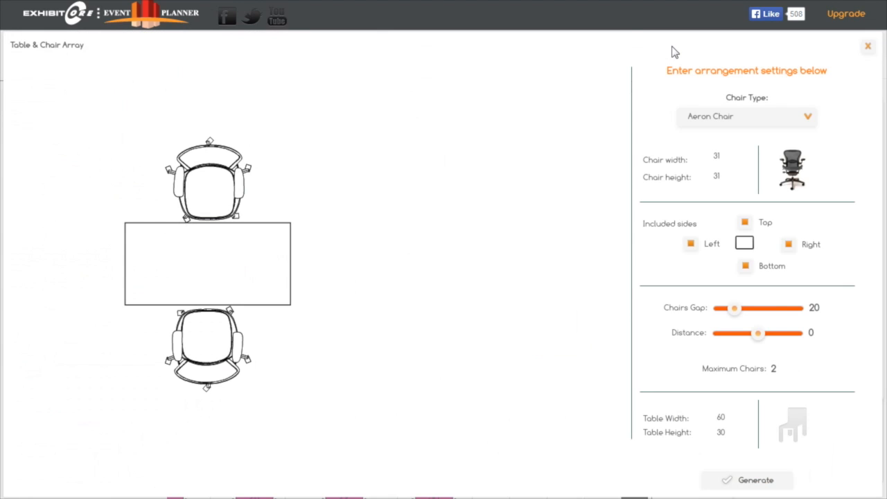
{"action": "left_click", "coordinate": [808, 118]}
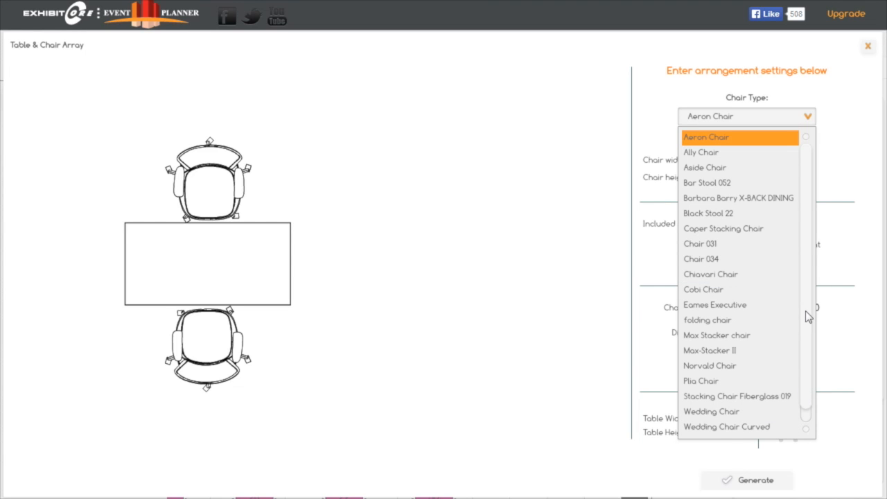
{"action": "scroll", "coordinate": [806, 310], "scroll_direction": "down", "scroll_amount": 1}
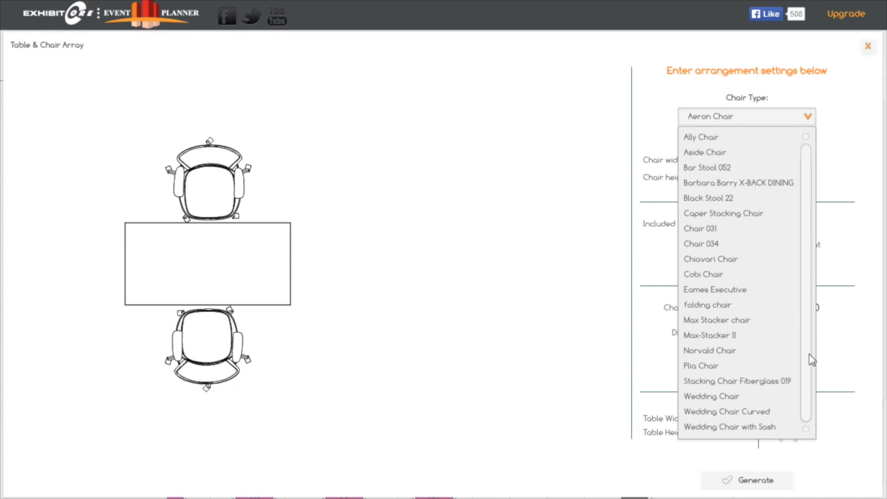
{"action": "left_click", "coordinate": [716, 428]}
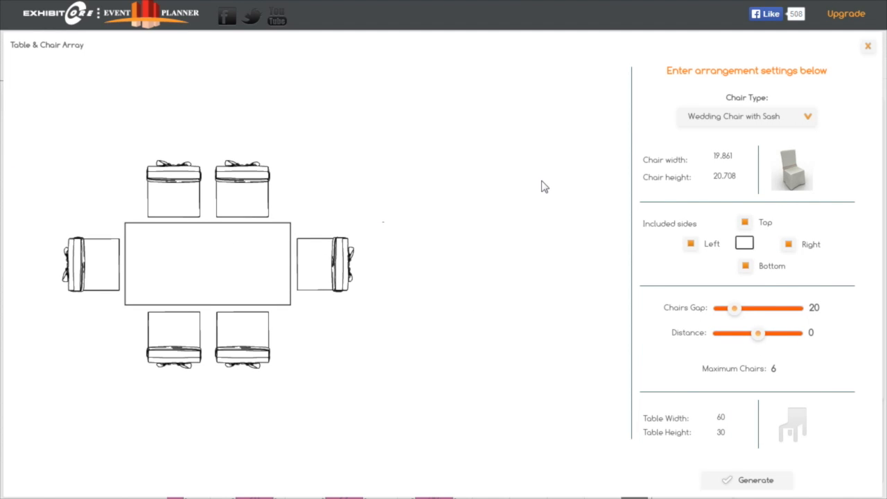
{"action": "left_click", "coordinate": [746, 266]}
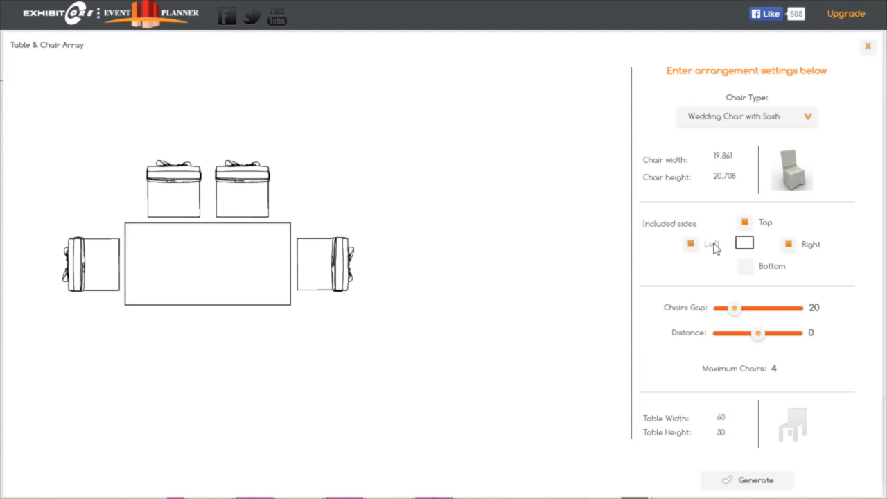
{"action": "left_click", "coordinate": [691, 244]}
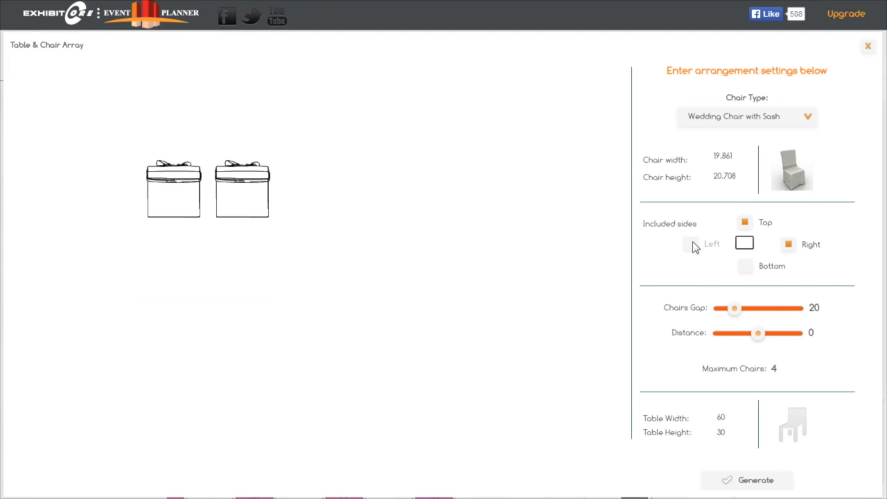
{"action": "left_click", "coordinate": [789, 245]}
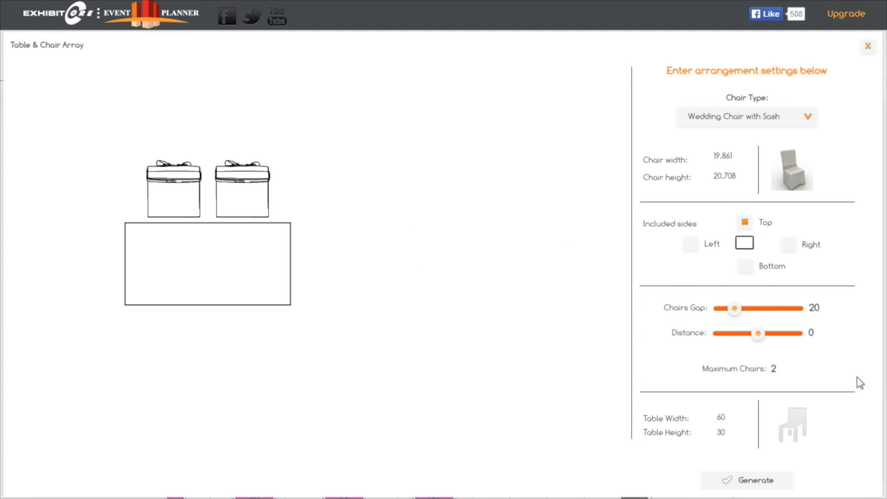
{"action": "left_click", "coordinate": [766, 484]}
{"action": "left_click", "coordinate": [768, 478]}
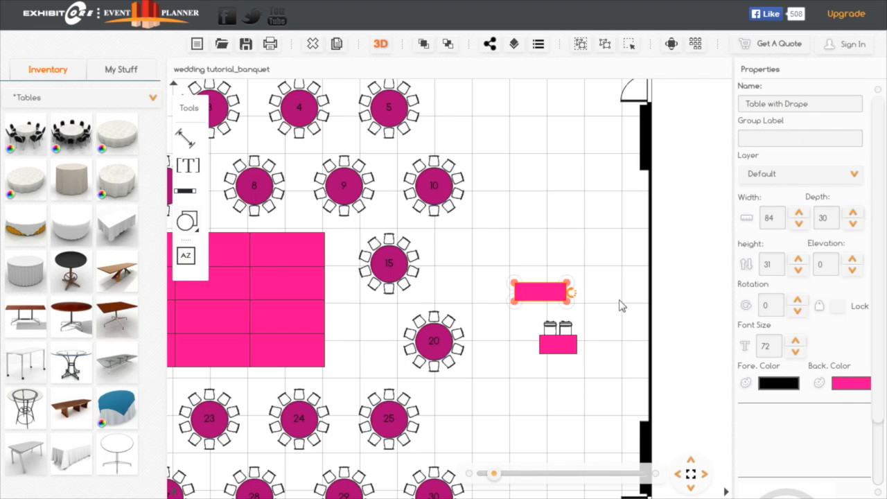
- Generate Wedding Chair with Sash seating along only the top side of the 84-wide draped table, with a chairs gap of 19
{"action": "left_click", "coordinate": [671, 43]}
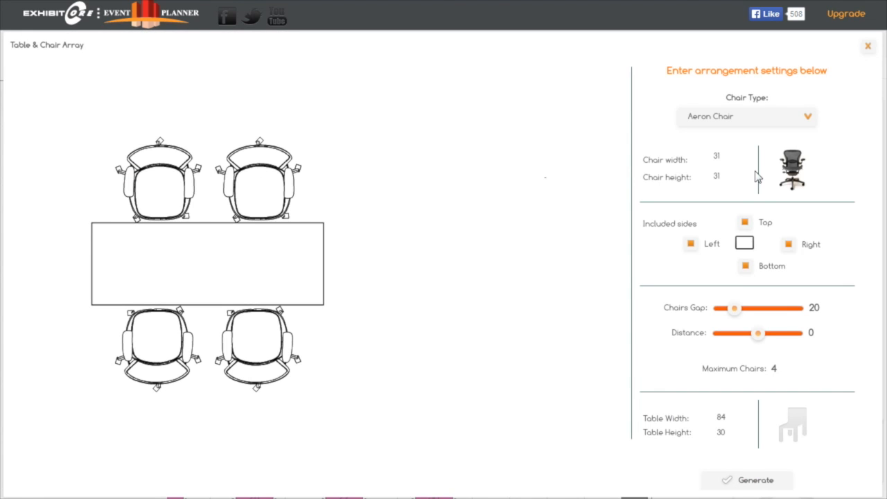
{"action": "left_click", "coordinate": [807, 116]}
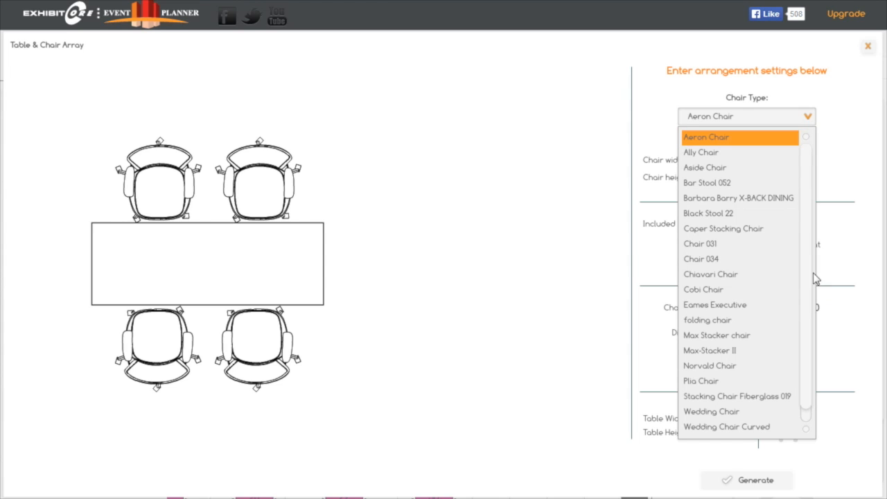
{"action": "scroll", "coordinate": [812, 312], "scroll_direction": "down", "scroll_amount": 1}
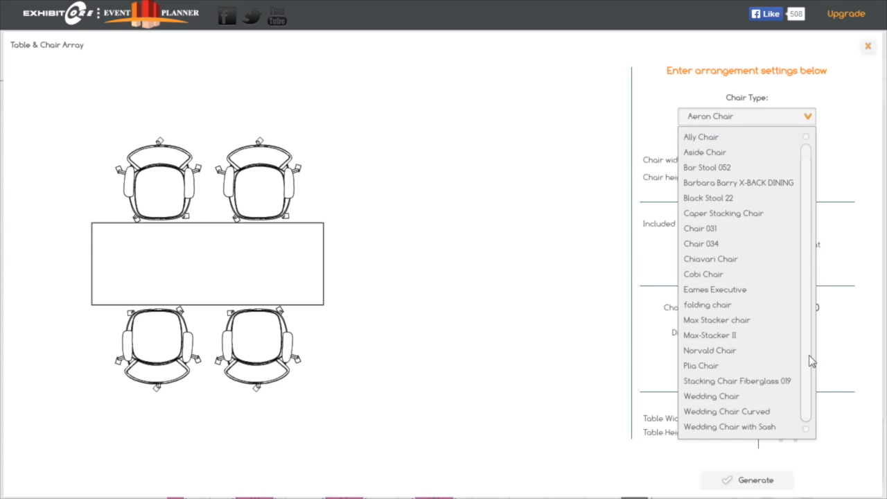
{"action": "left_click", "coordinate": [751, 427]}
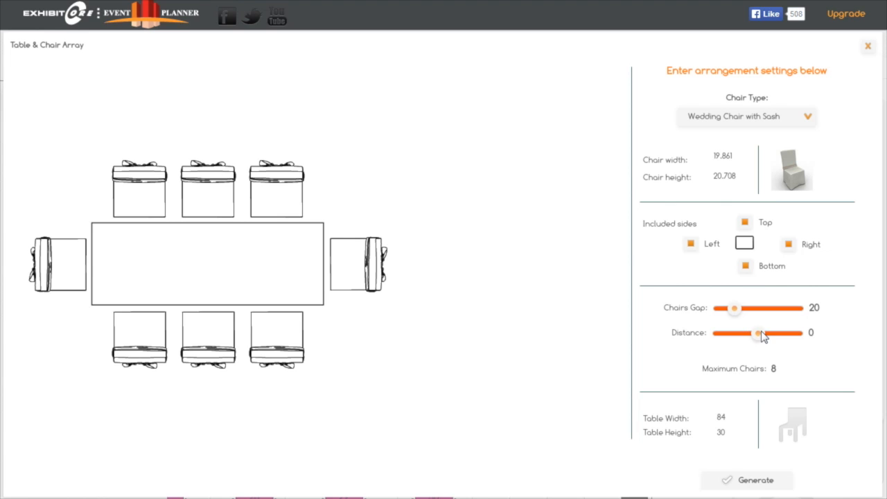
{"action": "left_click", "coordinate": [746, 267]}
{"action": "left_click", "coordinate": [691, 244]}
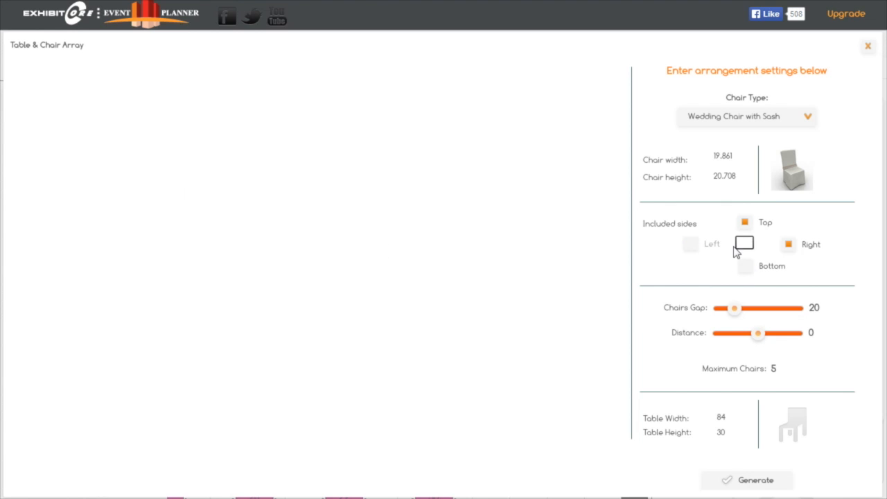
{"action": "left_click", "coordinate": [789, 244]}
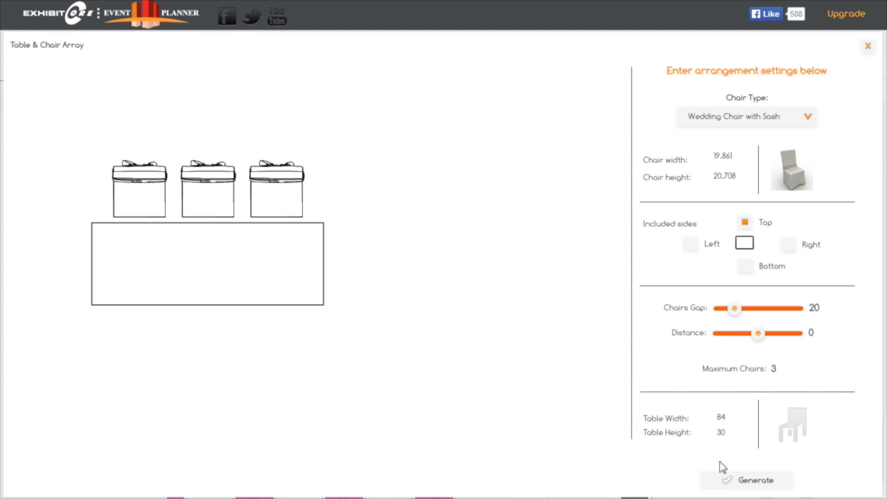
{"action": "left_click", "coordinate": [740, 309]}
{"action": "left_click_drag", "start_coordinate": [742, 313], "coordinate": [761, 342]}
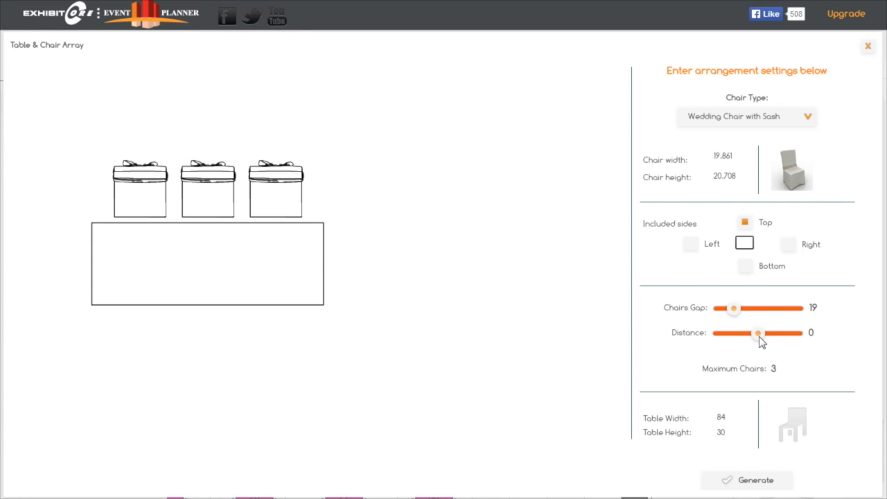
{"action": "left_click", "coordinate": [755, 481]}
- Rotate both draped tables a quarter turn so their chairs are on the side facing the ballroom's east wall
{"action": "left_click_drag", "start_coordinate": [521, 259], "coordinate": [465, 314]}
{"action": "left_click_drag", "start_coordinate": [469, 253], "coordinate": [510, 144]}
{"action": "left_click", "coordinate": [510, 357]}
{"action": "left_click_drag", "start_coordinate": [525, 354], "coordinate": [491, 403]}
{"action": "left_click_drag", "start_coordinate": [518, 352], "coordinate": [527, 277]}
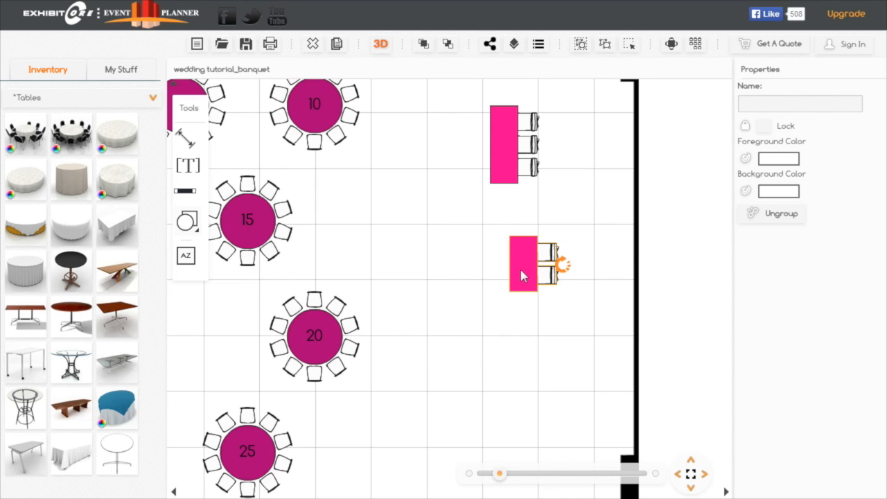
- Join the three-chair table to the upper end of the two-chair table and add a copy of it above
{"action": "left_click_drag", "start_coordinate": [510, 161], "coordinate": [529, 208]}
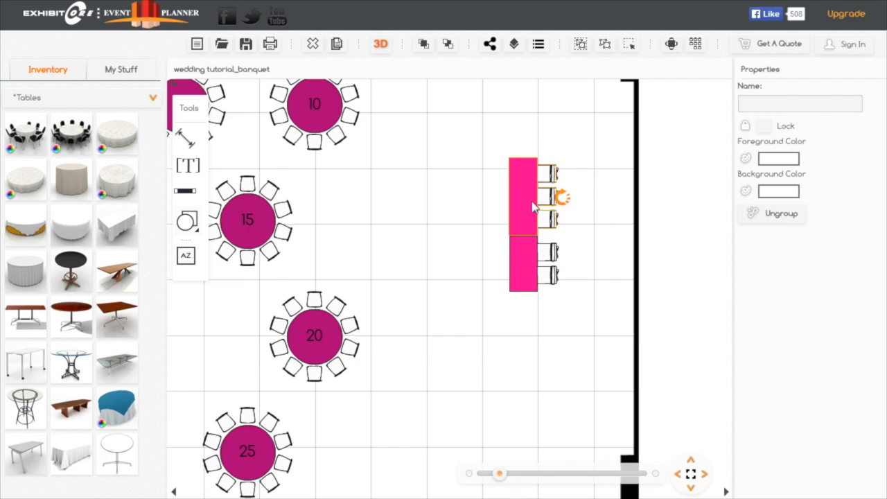
{"action": "left_click", "coordinate": [338, 43]}
{"action": "left_click_drag", "start_coordinate": [552, 223], "coordinate": [529, 121]}
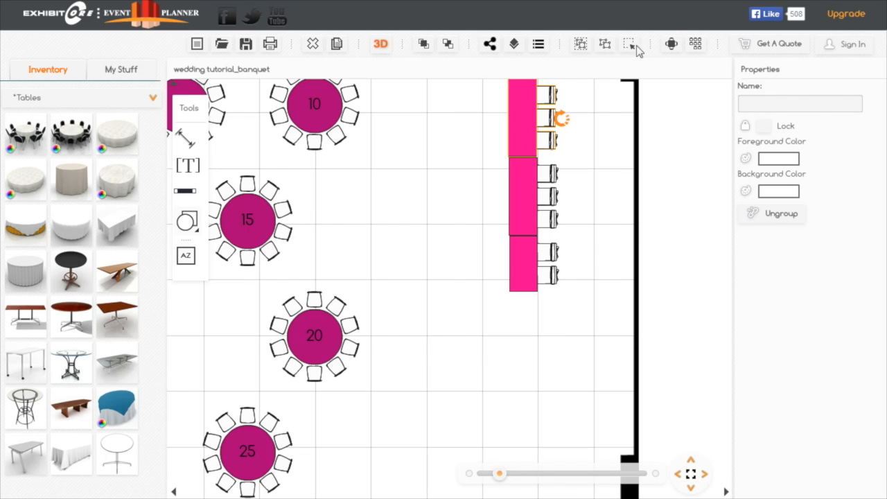
- Group the two three-chair tables, duplicate the group and attach the copy below the two-chair table to extend the head table
{"action": "left_click_drag", "start_coordinate": [584, 117], "coordinate": [500, 198]}
{"action": "mouse_move", "coordinate": [525, 154]}
{"action": "left_mouse_down"}
{"action": "mouse_move", "coordinate": [520, 271]}
{"action": "mouse_move", "coordinate": [519, 196]}
{"action": "mouse_move", "coordinate": [536, 129]}
{"action": "mouse_move", "coordinate": [524, 131]}
{"action": "mouse_move", "coordinate": [526, 140]}
{"action": "left_mouse_up"}
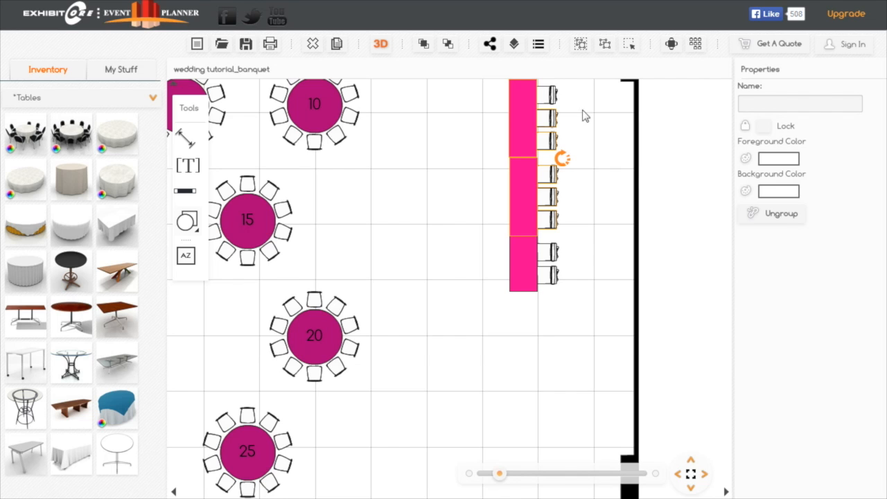
{"action": "left_click_drag", "start_coordinate": [586, 88], "coordinate": [471, 218]}
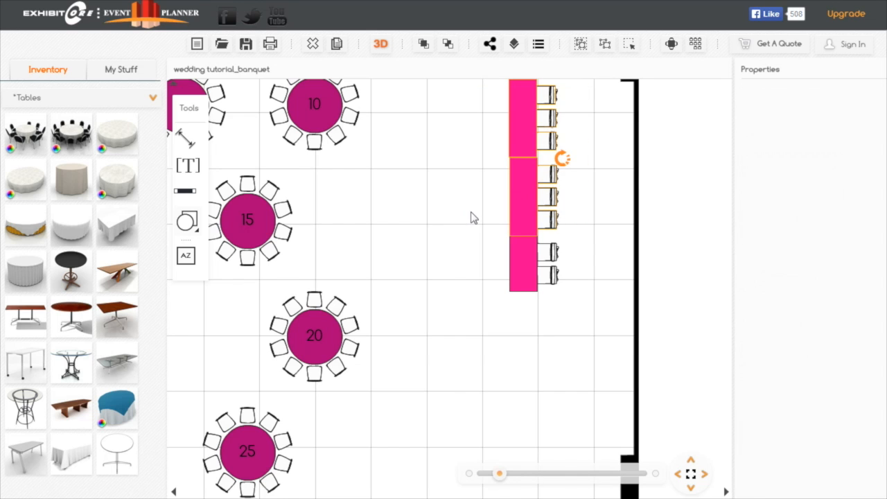
{"action": "left_click", "coordinate": [580, 46]}
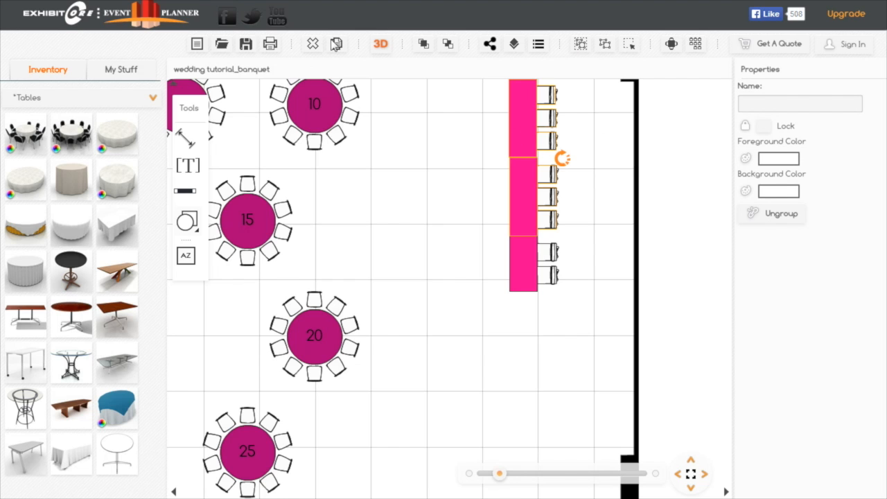
{"action": "left_click", "coordinate": [336, 43]}
{"action": "left_click_drag", "start_coordinate": [549, 138], "coordinate": [529, 330]}
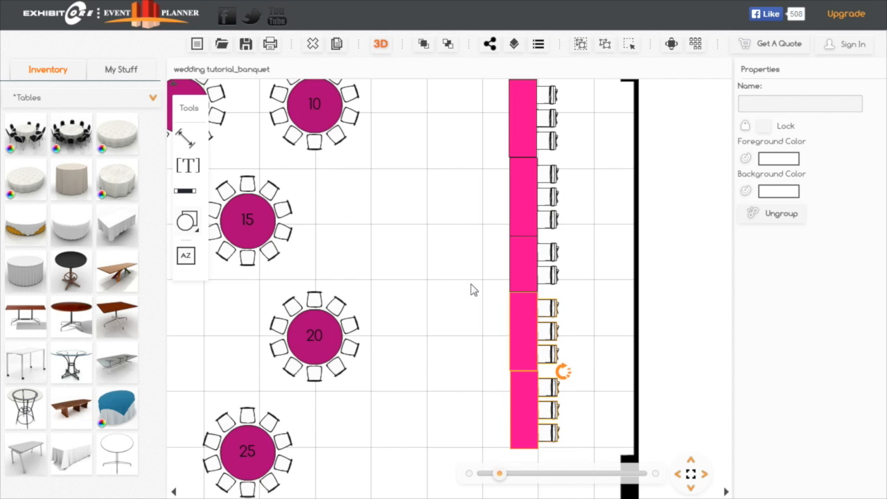
- Place a draped table 82 wide and 36 deep in the ballroom's upper-right area, between table 5 and the corner doors
{"action": "left_click", "coordinate": [504, 475]}
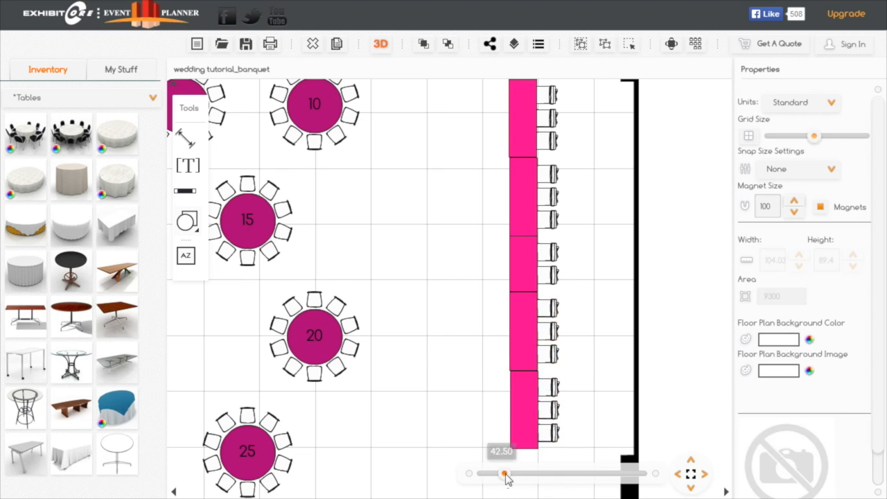
{"action": "left_click", "coordinate": [691, 474]}
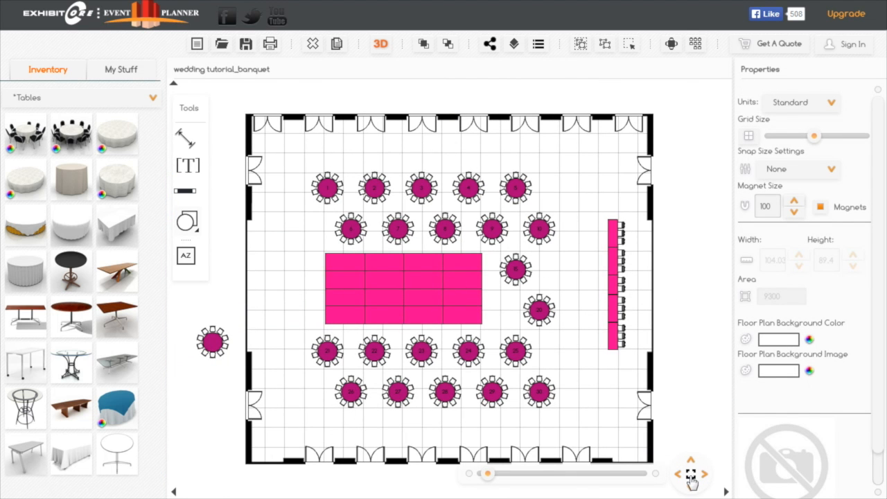
{"action": "left_click_drag", "start_coordinate": [685, 331], "coordinate": [693, 311]}
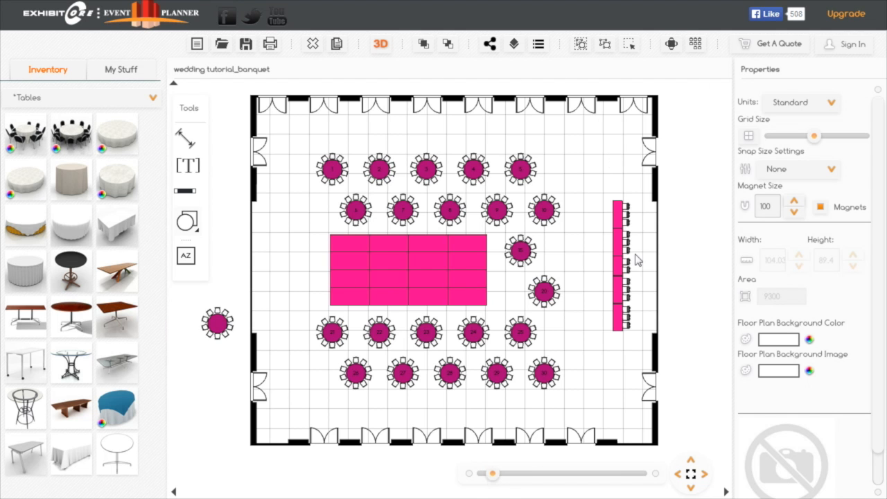
{"action": "scroll", "coordinate": [624, 260], "scroll_direction": "up", "scroll_amount": 3}
{"action": "left_click_drag", "start_coordinate": [603, 263], "coordinate": [547, 312]}
{"action": "left_click_drag", "start_coordinate": [538, 208], "coordinate": [580, 315]}
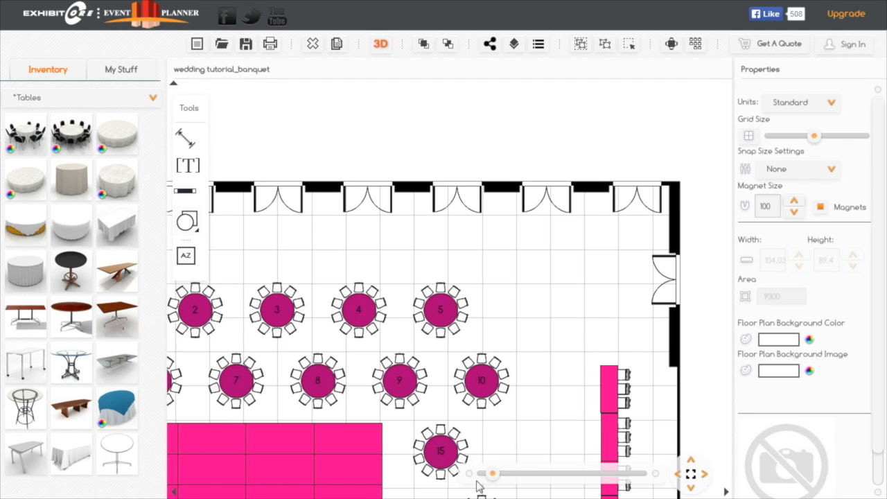
{"action": "left_click_drag", "start_coordinate": [494, 476], "coordinate": [496, 477]}
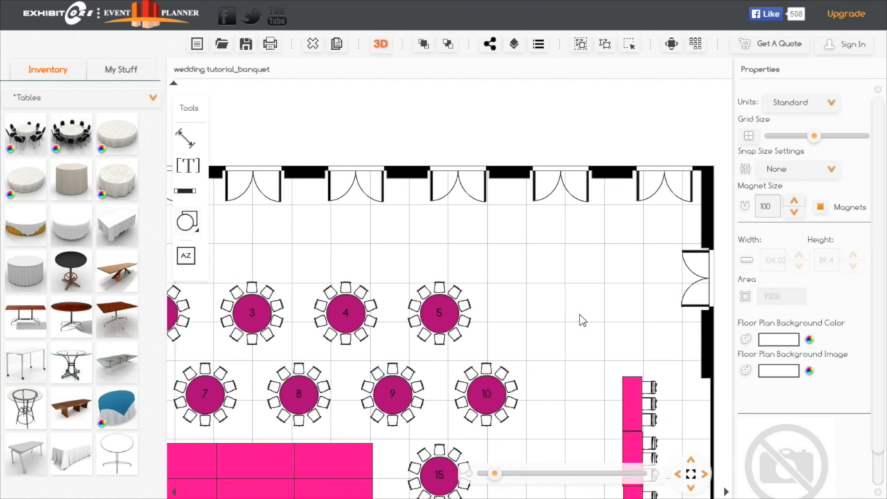
{"action": "left_click_drag", "start_coordinate": [593, 303], "coordinate": [568, 314]}
{"action": "left_click_drag", "start_coordinate": [64, 446], "coordinate": [547, 246]}
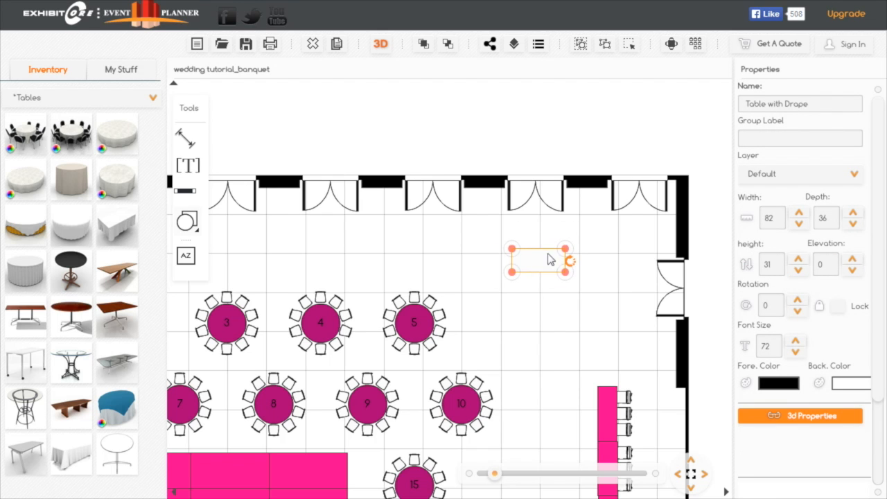
- Set the new draped table's back color to PMS 241 and shift the table slightly toward the upper-right corner of the ballroom
{"action": "left_click_drag", "start_coordinate": [538, 261], "coordinate": [540, 254]}
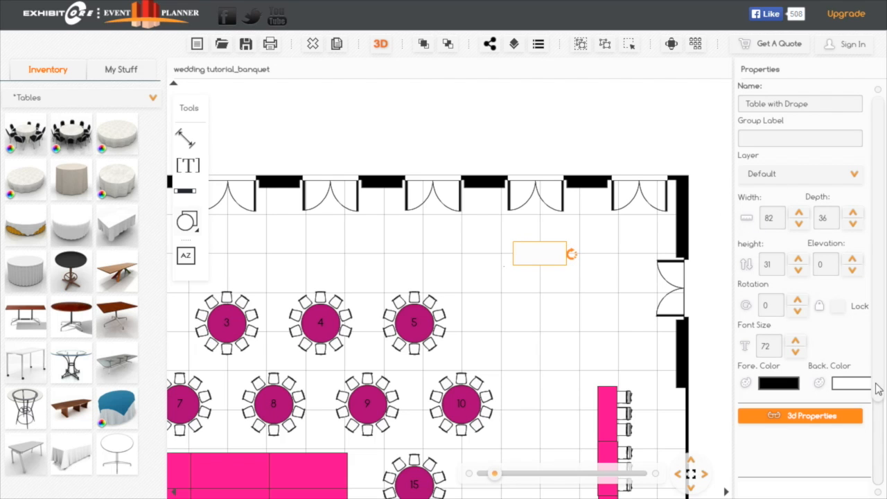
{"action": "left_click", "coordinate": [856, 389]}
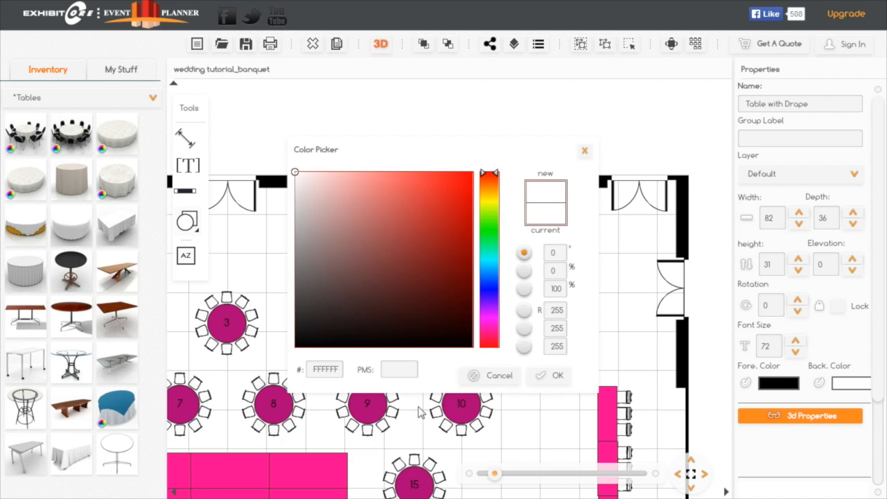
{"action": "left_click", "coordinate": [397, 375]}
{"action": "type", "text": "241"}
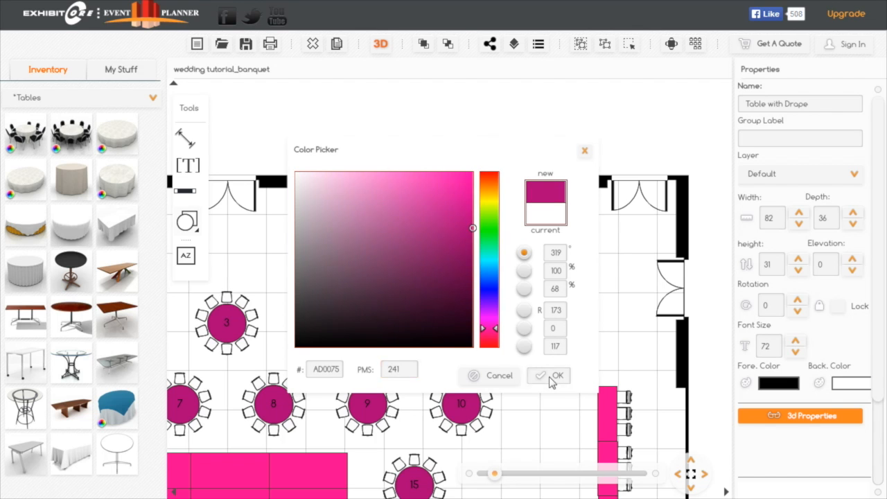
{"action": "left_click", "coordinate": [551, 376]}
{"action": "left_click_drag", "start_coordinate": [542, 258], "coordinate": [553, 254]}
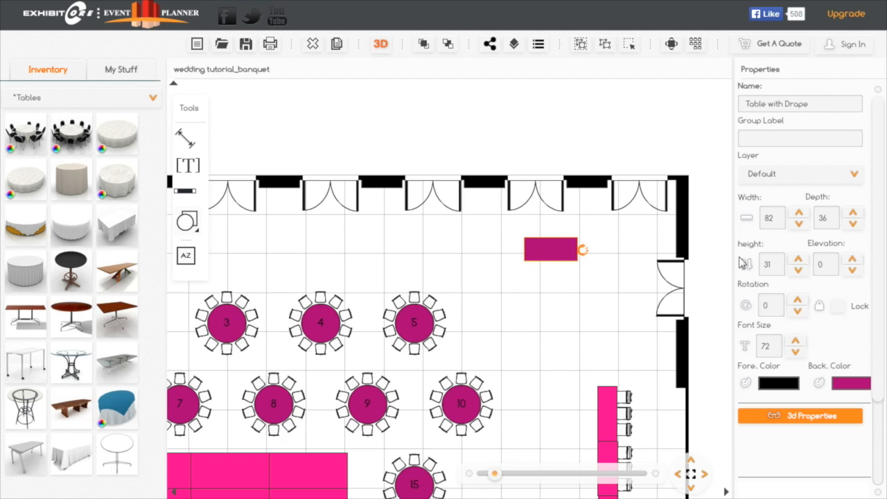
- Duplicate the magenta draped table twice, attaching one copy to its right end and placing the other separately below the pair
{"action": "left_click", "coordinate": [336, 44]}
{"action": "left_click_drag", "start_coordinate": [625, 267], "coordinate": [603, 267]}
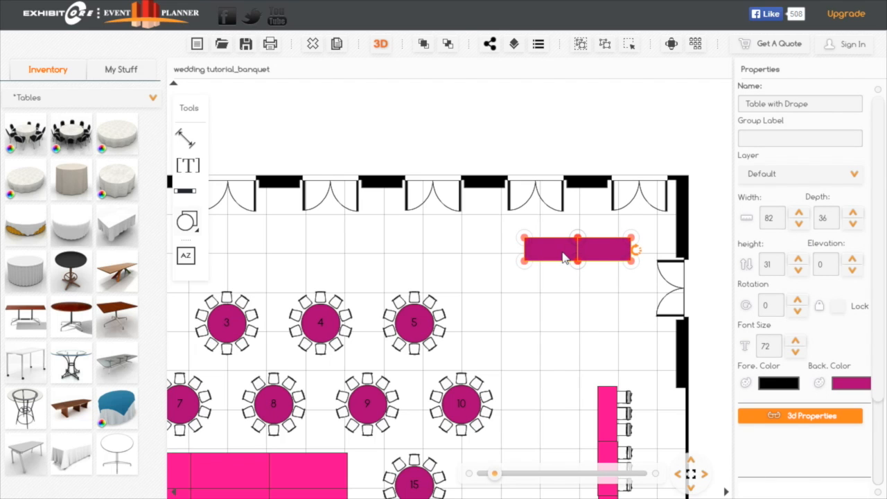
{"action": "left_click", "coordinate": [338, 46]}
{"action": "left_click_drag", "start_coordinate": [627, 272], "coordinate": [579, 317]}
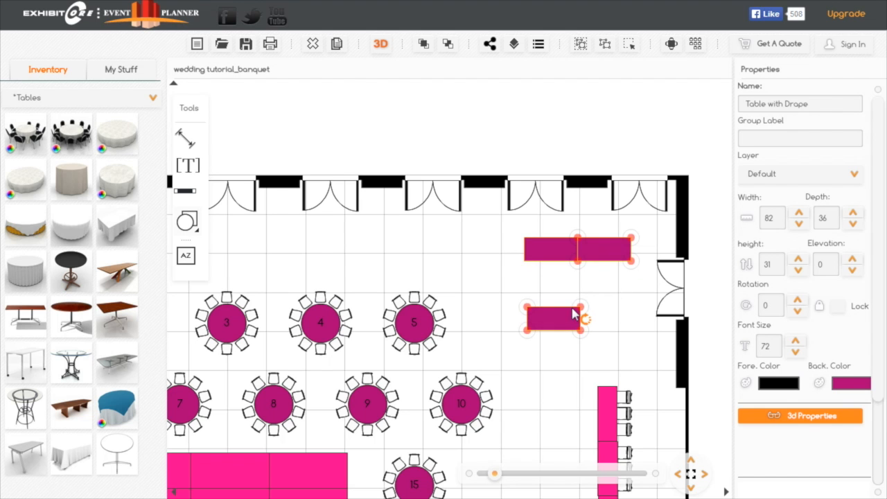
- Set the magnet size to 50 and try it on the right-hand table of the draped pair
{"action": "left_click", "coordinate": [500, 474]}
{"action": "scroll", "coordinate": [618, 275], "scroll_direction": "up", "scroll_amount": 3}
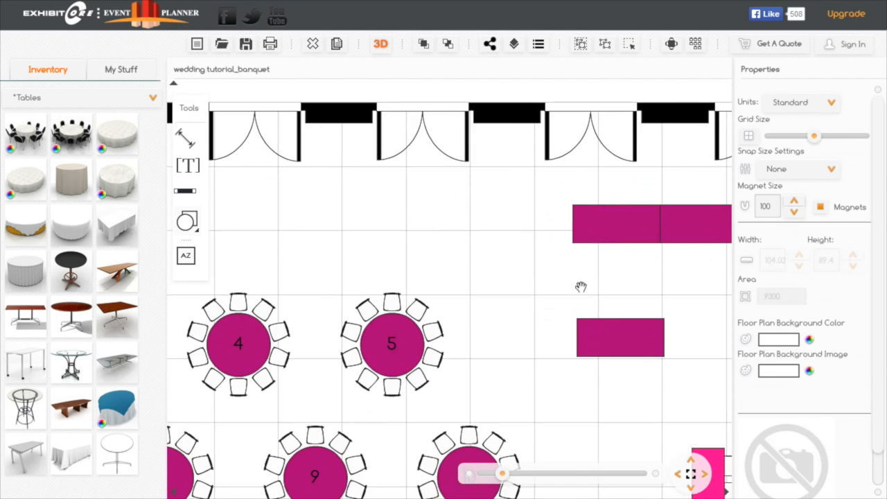
{"action": "left_click", "coordinate": [531, 230]}
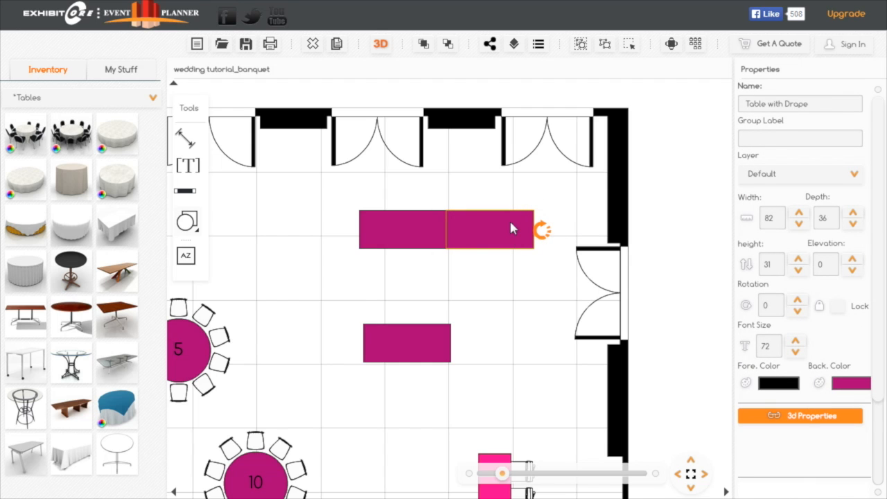
{"action": "left_click", "coordinate": [697, 194]}
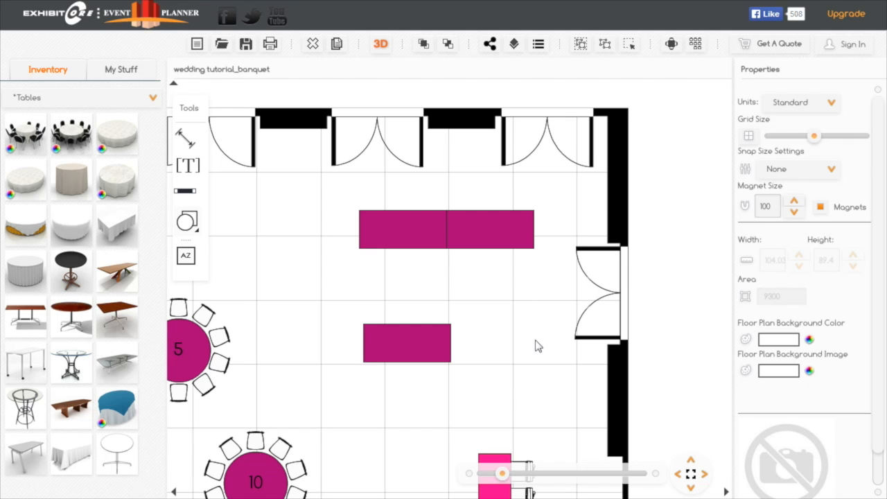
{"action": "left_click", "coordinate": [766, 206]}
{"action": "type", "text": "50"}
{"action": "left_click", "coordinate": [661, 283]}
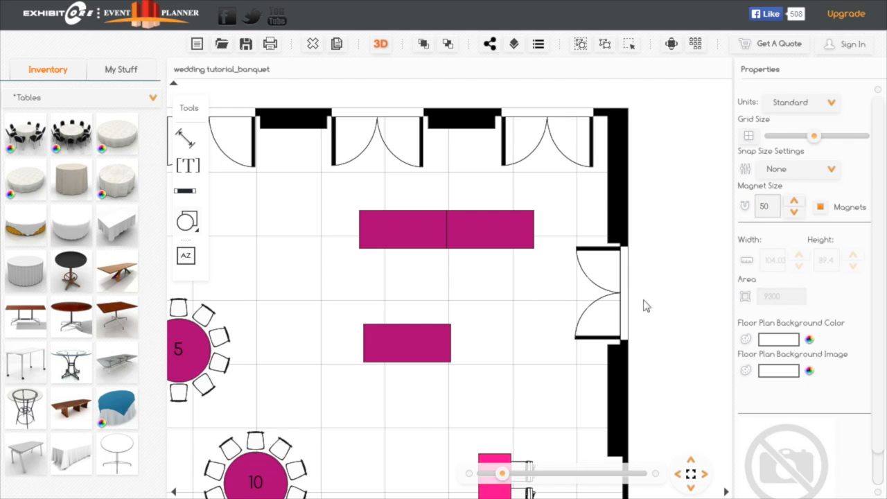
{"action": "left_click", "coordinate": [504, 235]}
{"action": "mouse_move", "coordinate": [508, 231]}
{"action": "left_mouse_down"}
{"action": "mouse_move", "coordinate": [516, 238]}
{"action": "mouse_move", "coordinate": [502, 239]}
{"action": "left_mouse_up"}
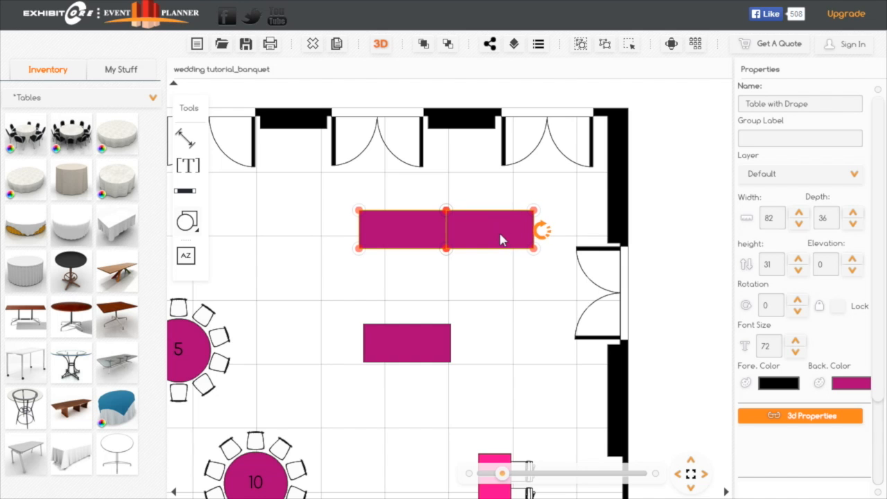
- Set the magnet size to 150 and check the magnet circles on the right-hand draped table
{"action": "left_click", "coordinate": [693, 174]}
{"action": "left_click", "coordinate": [766, 207]}
{"action": "type", "text": "15"}
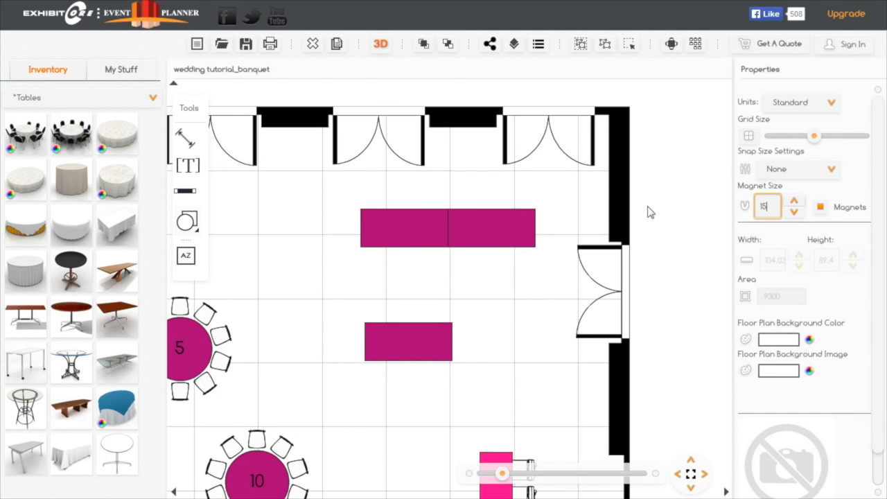
{"action": "type", "text": "0"}
{"action": "key", "text": "Return"}
{"action": "left_click_drag", "start_coordinate": [534, 228], "coordinate": [525, 228]}
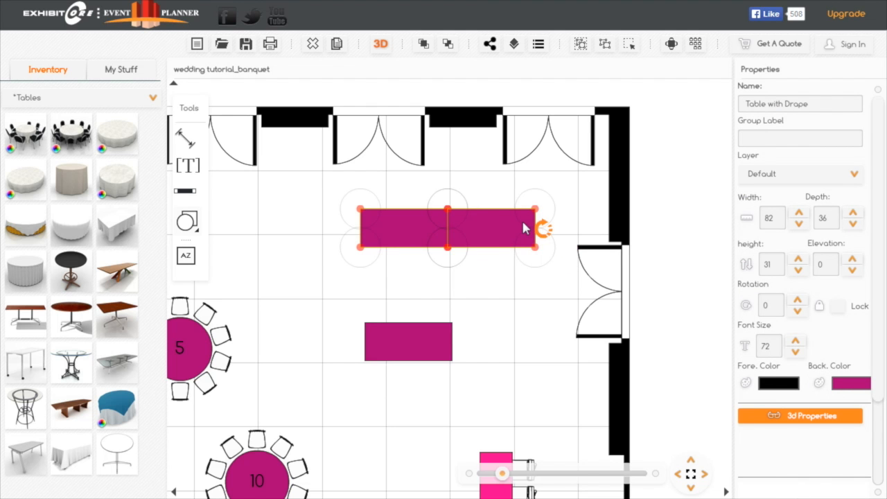
- Rotate the separate draped table to 90 degrees and attach it beneath the right end of the pair to form an L
{"action": "left_click", "coordinate": [691, 477]}
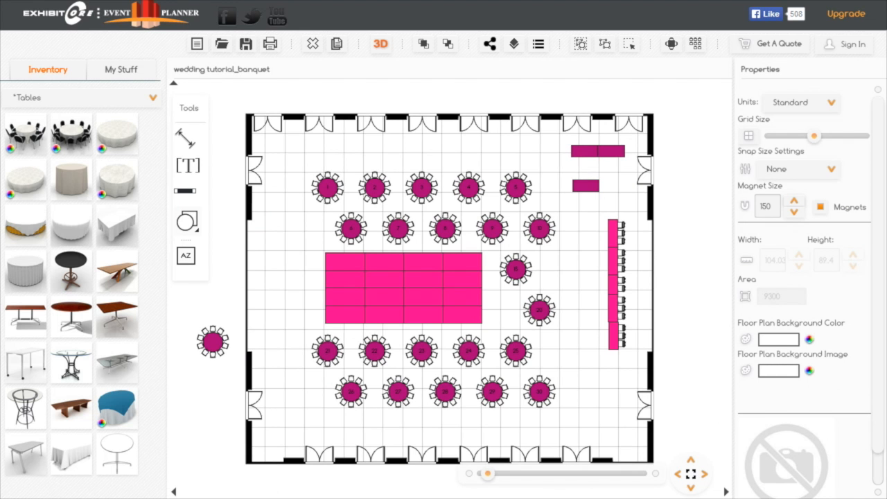
{"action": "left_click_drag", "start_coordinate": [488, 474], "coordinate": [499, 474]}
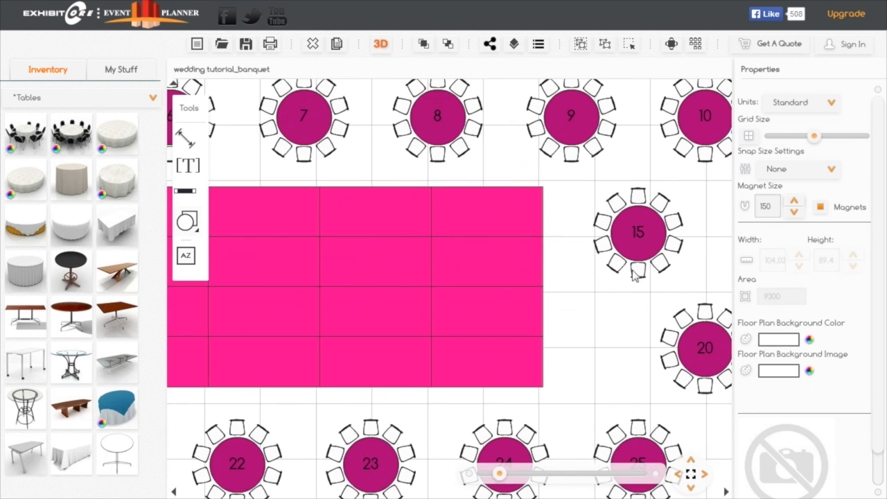
{"action": "left_click_drag", "start_coordinate": [684, 271], "coordinate": [591, 264]}
{"action": "left_click_drag", "start_coordinate": [609, 231], "coordinate": [506, 388]}
{"action": "left_click_drag", "start_coordinate": [561, 302], "coordinate": [544, 344]}
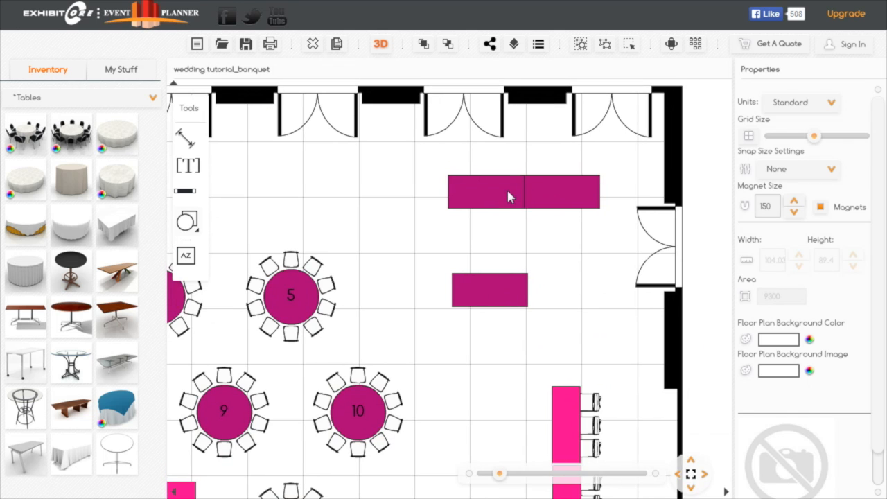
{"action": "left_click", "coordinate": [505, 198]}
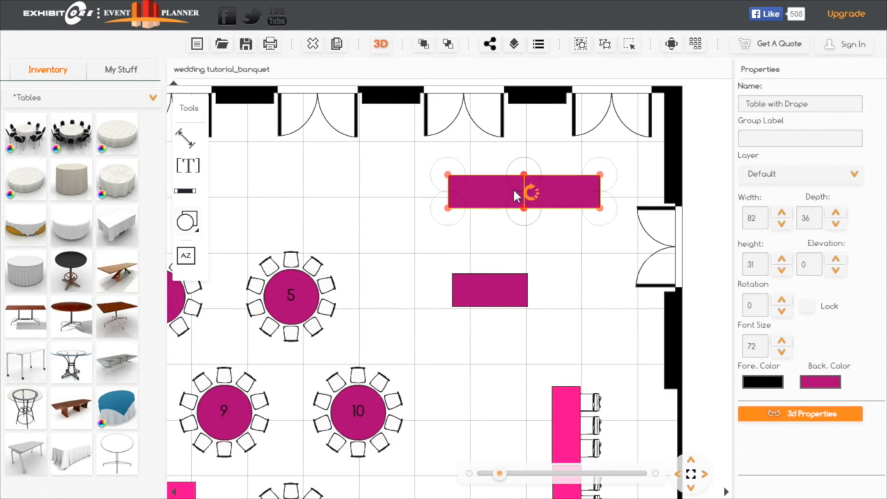
{"action": "left_click", "coordinate": [511, 290]}
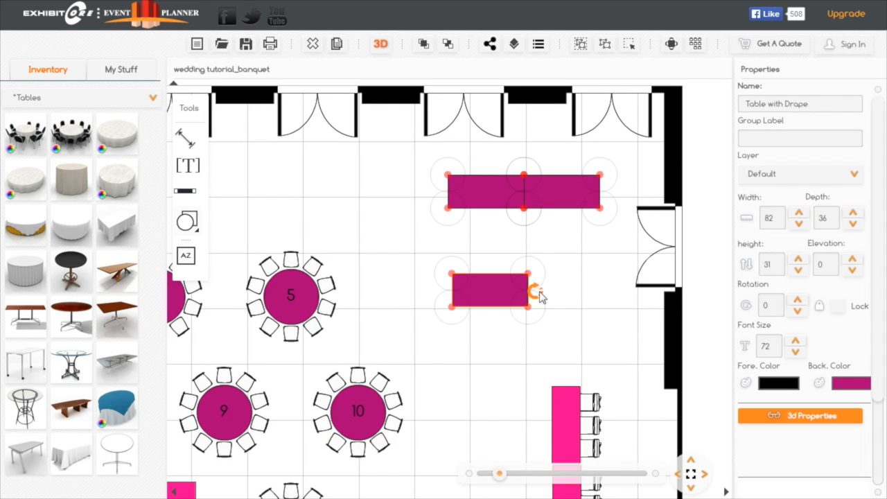
{"action": "left_click_drag", "start_coordinate": [541, 297], "coordinate": [492, 380]}
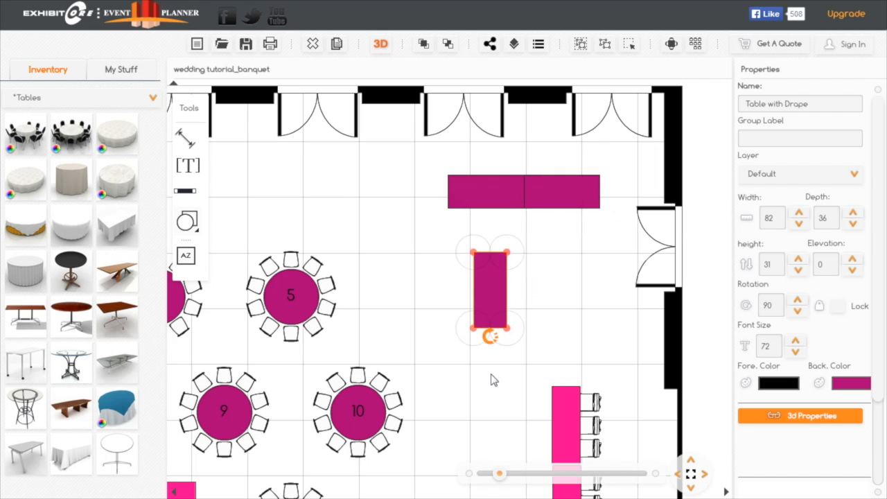
{"action": "left_click_drag", "start_coordinate": [475, 272], "coordinate": [584, 243]}
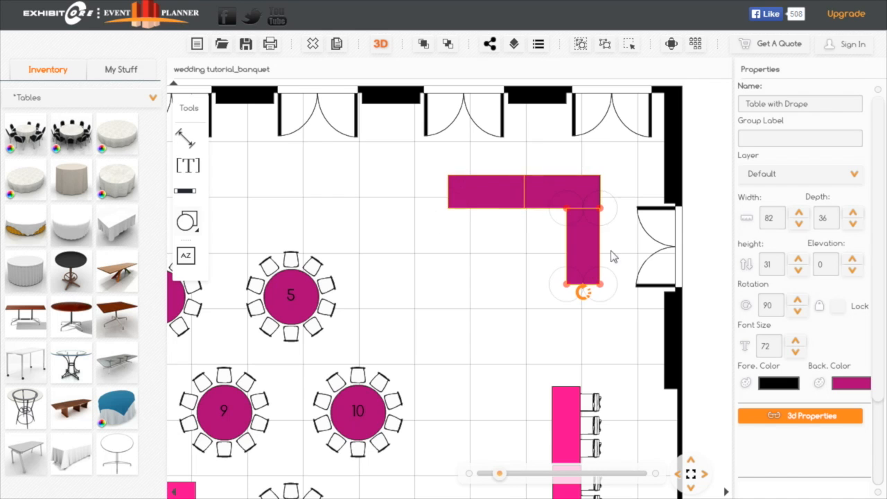
- Duplicate the vertical draped table and attach the copy to its lower end
{"action": "left_click", "coordinate": [337, 44]}
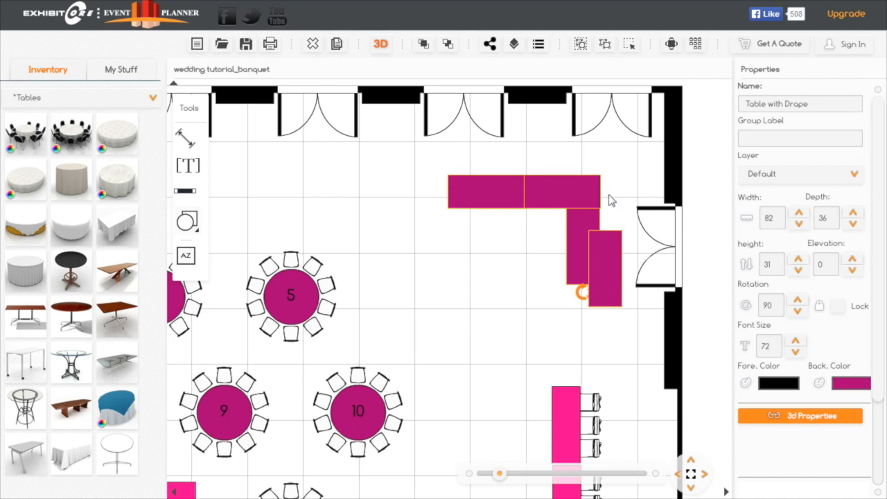
{"action": "left_click_drag", "start_coordinate": [602, 277], "coordinate": [591, 307]}
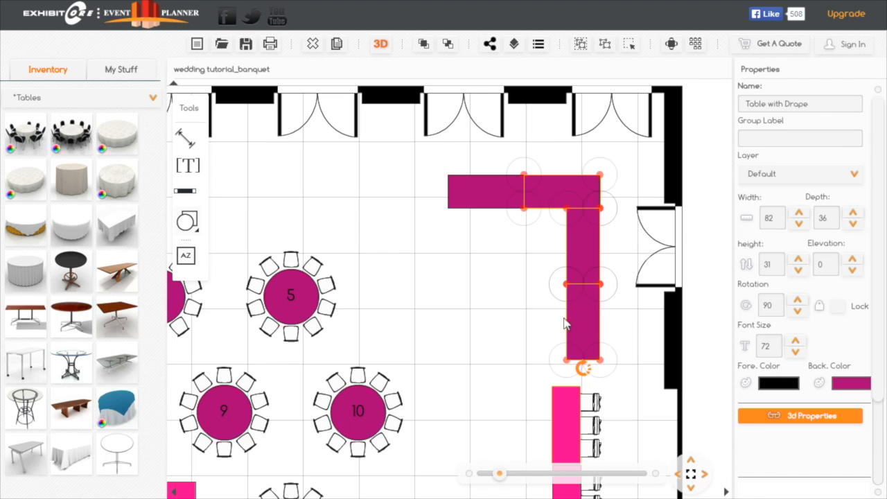
{"action": "left_click", "coordinate": [496, 386]}
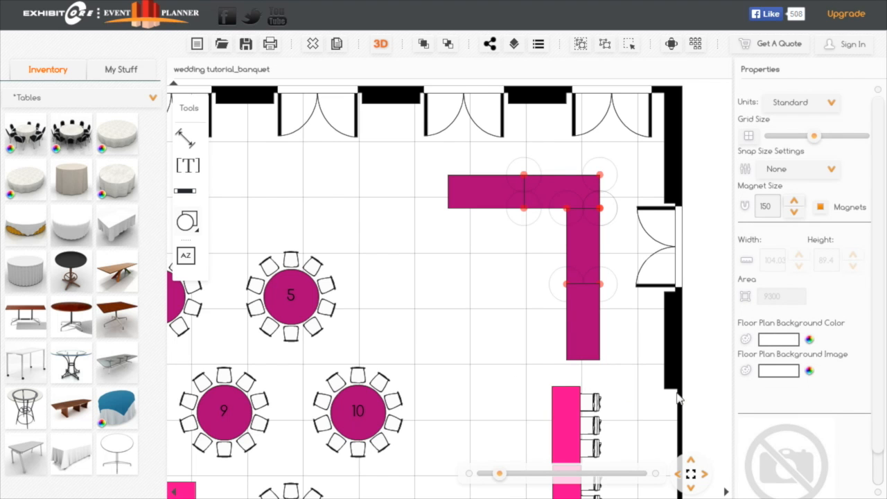
{"action": "left_click_drag", "start_coordinate": [642, 420], "coordinate": [613, 435]}
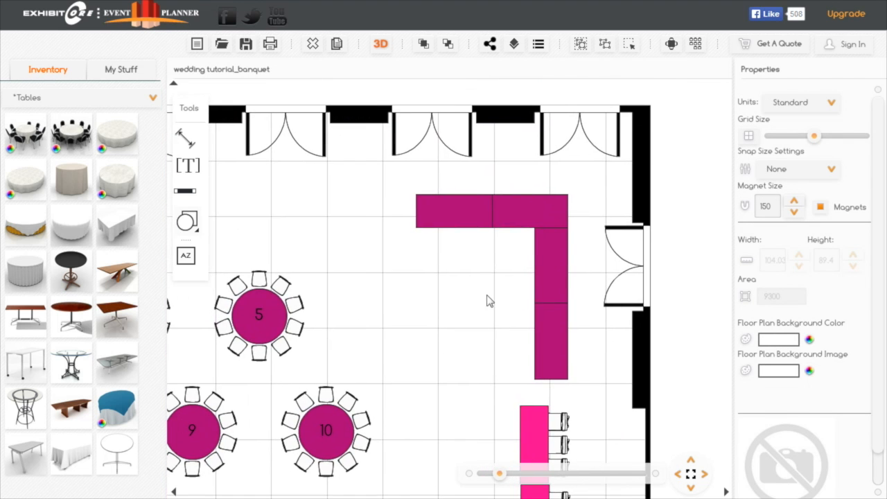
- Set the width of the lowest draped table in the L to 60
{"action": "left_click", "coordinate": [559, 333]}
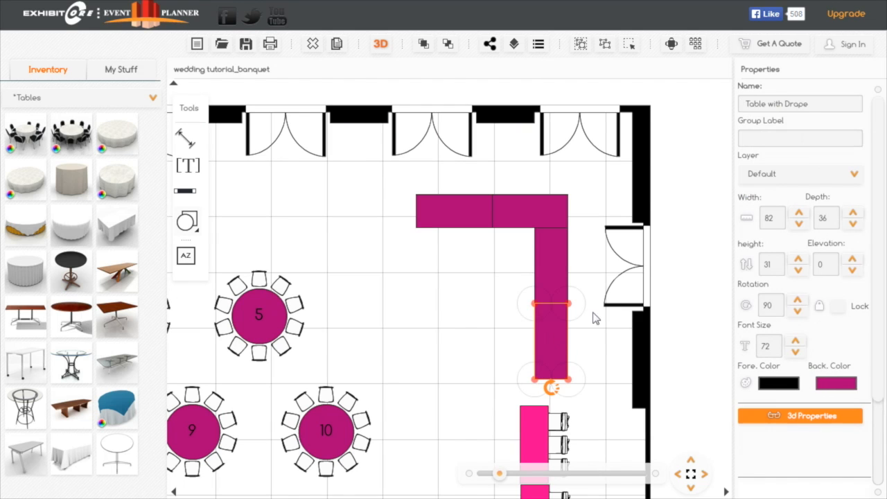
{"action": "left_click", "coordinate": [785, 219]}
{"action": "type", "text": "60"}
{"action": "key", "text": "Return"}
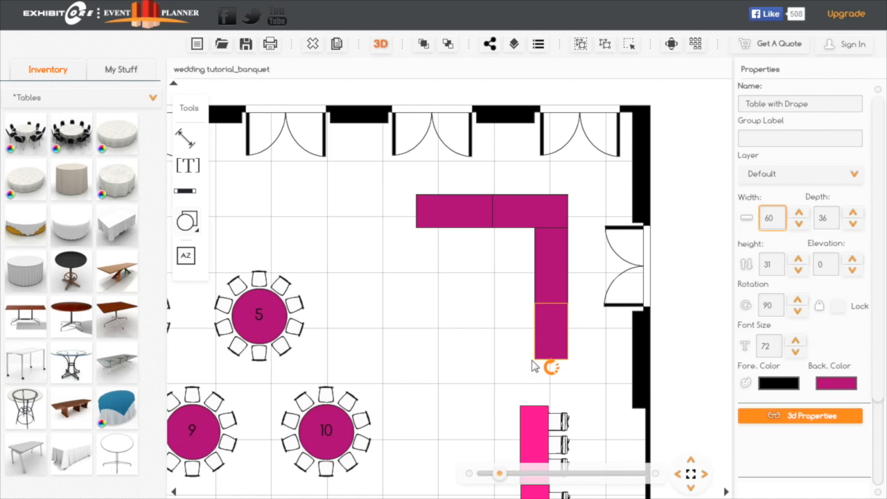
- Detach and delete the 60-wide draped table, and set the remaining vertical table's width to 96
{"action": "left_click", "coordinate": [553, 264]}
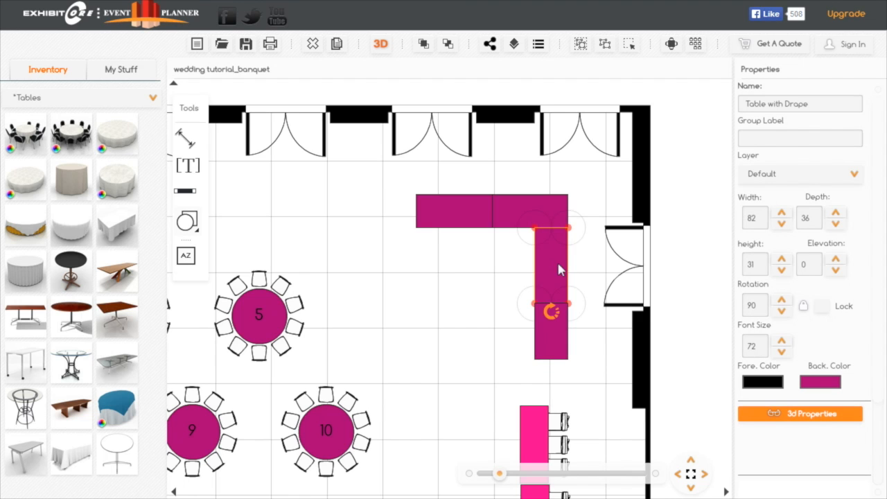
{"action": "left_click", "coordinate": [514, 353]}
{"action": "left_click_drag", "start_coordinate": [547, 361], "coordinate": [378, 366]}
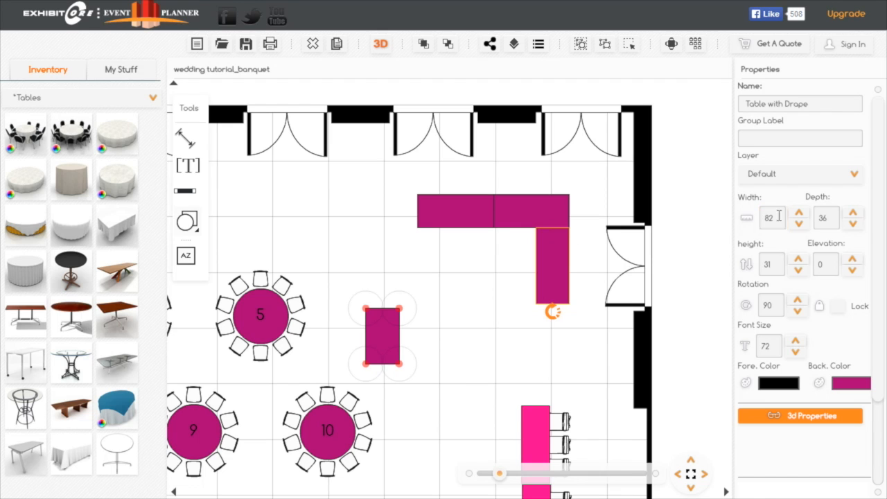
{"action": "left_click", "coordinate": [779, 216]}
{"action": "type", "text": "96"}
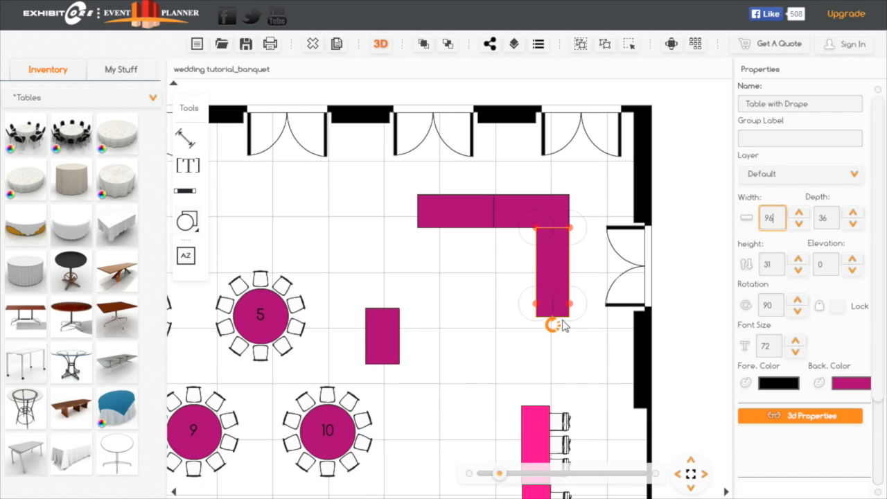
{"action": "left_click_drag", "start_coordinate": [388, 350], "coordinate": [286, 214]}
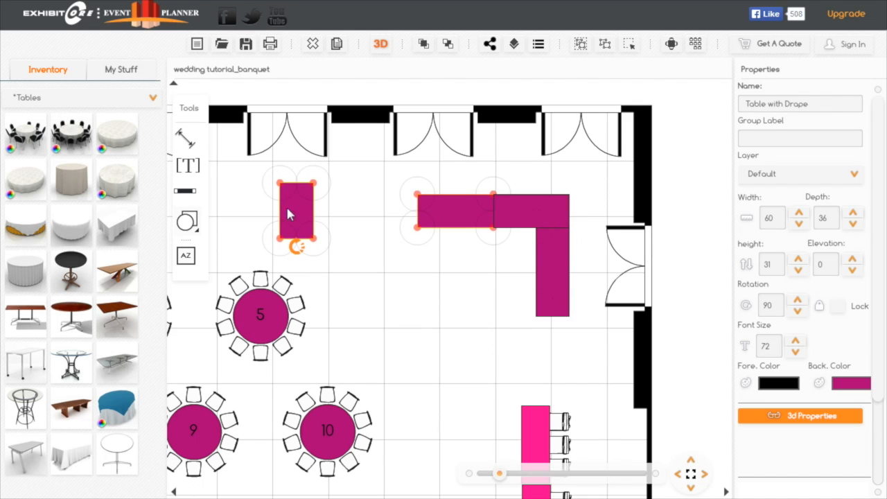
{"action": "left_click", "coordinate": [314, 44]}
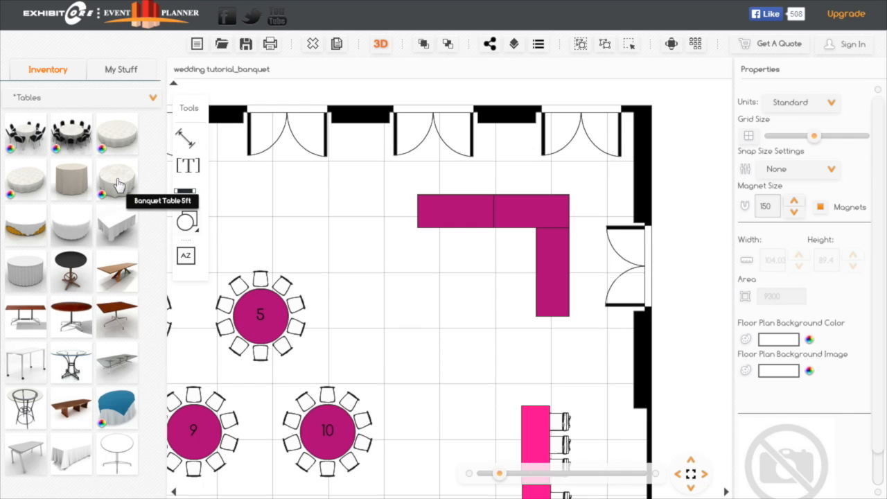
- Place a Banquet Table 5ft inside the L of draped tables and set its back color to PMS 806
{"action": "left_click_drag", "start_coordinate": [120, 188], "coordinate": [453, 303]}
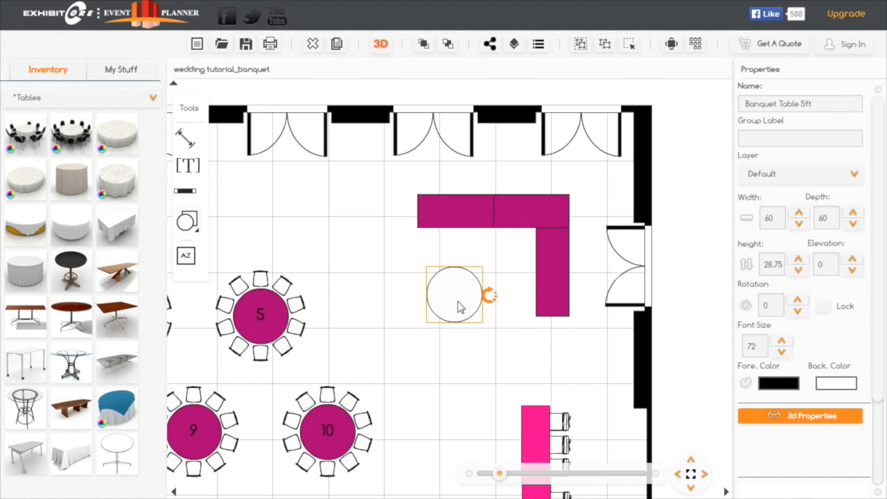
{"action": "left_click", "coordinate": [839, 385]}
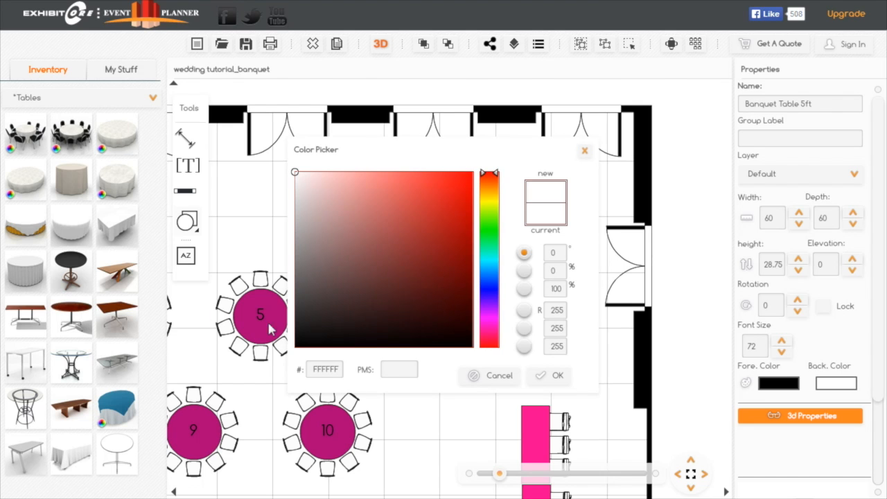
{"action": "left_click", "coordinate": [405, 375]}
{"action": "type", "text": "806"}
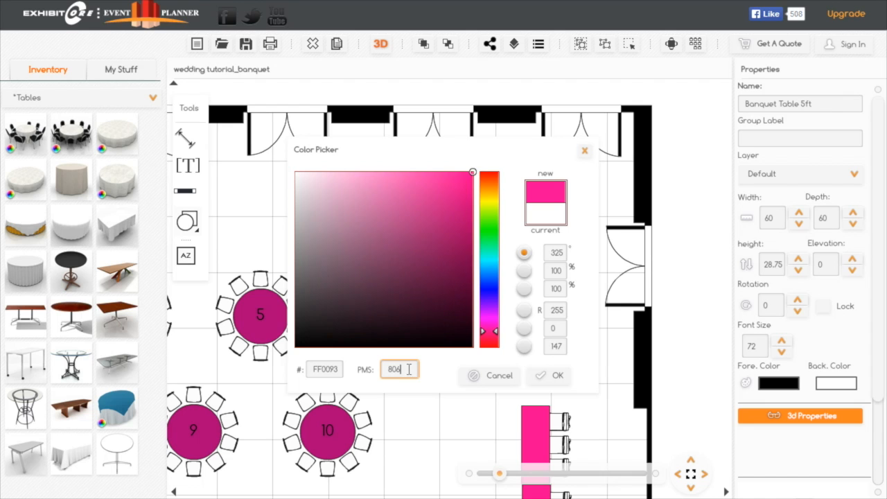
{"action": "left_click", "coordinate": [556, 379]}
{"action": "mouse_move", "coordinate": [453, 297]}
{"action": "left_mouse_down"}
{"action": "mouse_move", "coordinate": [464, 290]}
{"action": "mouse_move", "coordinate": [460, 281]}
{"action": "left_mouse_up"}
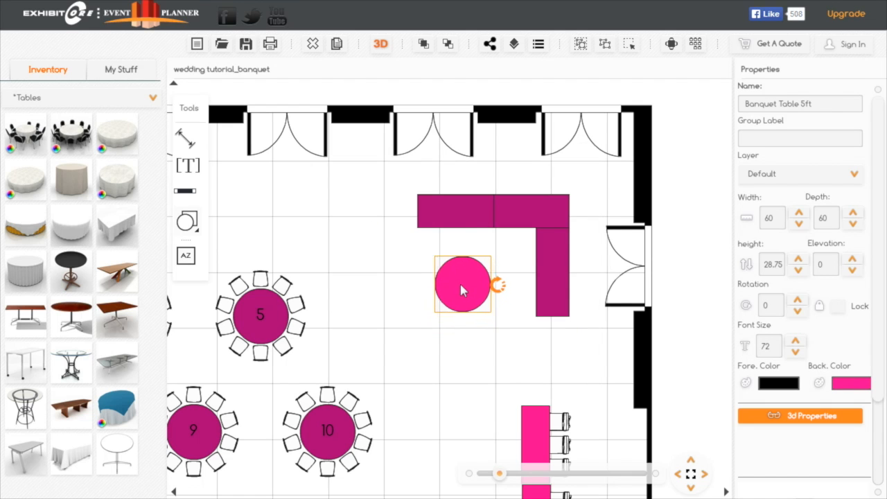
- Place a Vanilla Cake from the Misc Items inventory on the round pink table, bring it to the front and set its elevation to 31
{"action": "left_click", "coordinate": [152, 99]}
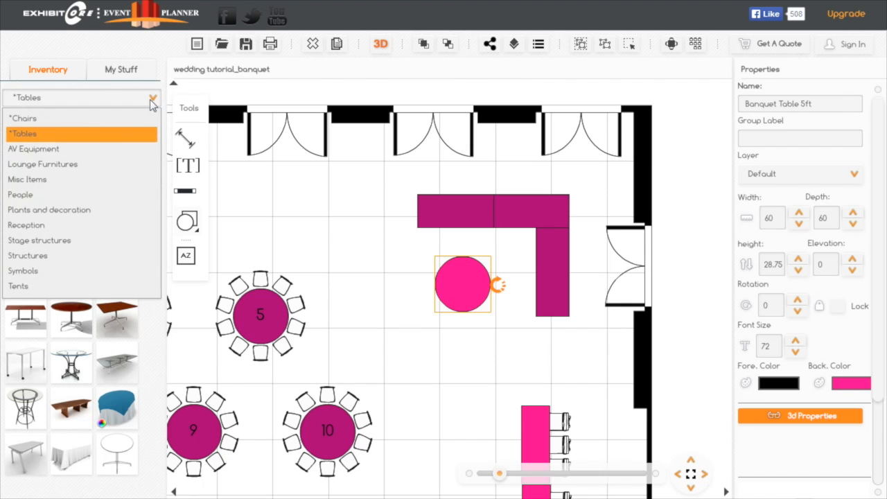
{"action": "left_click", "coordinate": [34, 181]}
{"action": "mouse_move", "coordinate": [71, 271]}
{"action": "left_mouse_down"}
{"action": "mouse_move", "coordinate": [139, 253]}
{"action": "mouse_move", "coordinate": [416, 303]}
{"action": "mouse_move", "coordinate": [465, 279]}
{"action": "left_mouse_up"}
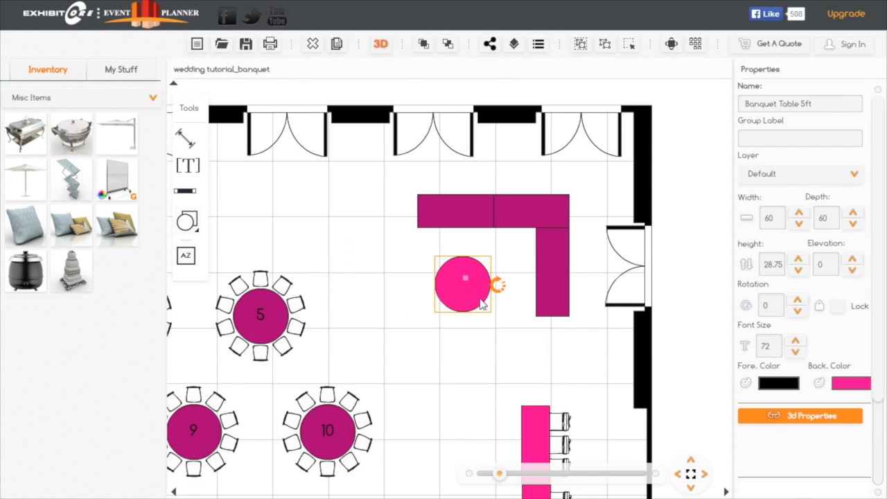
{"action": "left_click", "coordinate": [474, 285]}
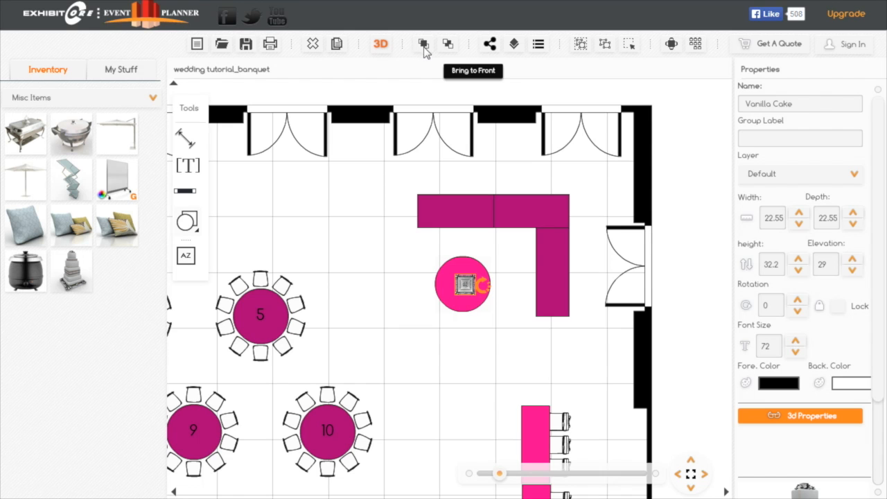
{"action": "left_click_drag", "start_coordinate": [474, 286], "coordinate": [496, 271]}
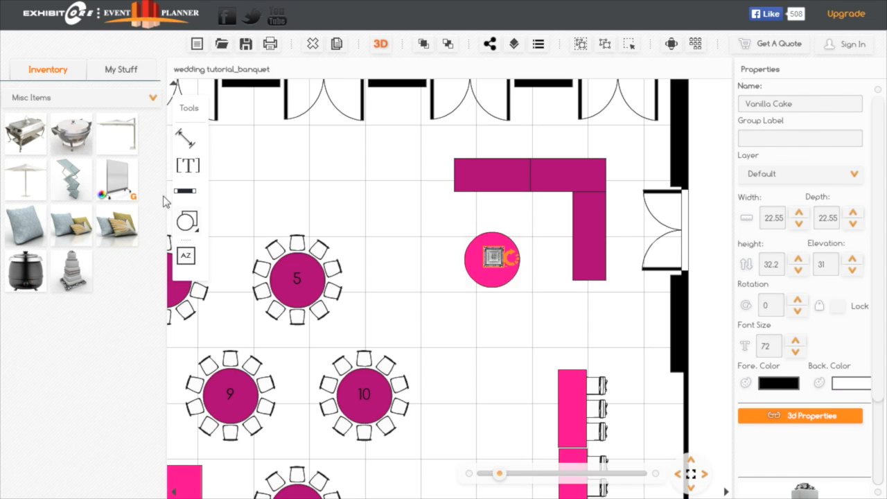
- Add the Katy walking 05 figure between the cake table and the draped tables, and shift the round table and cake slightly away from it
{"action": "left_click", "coordinate": [154, 100]}
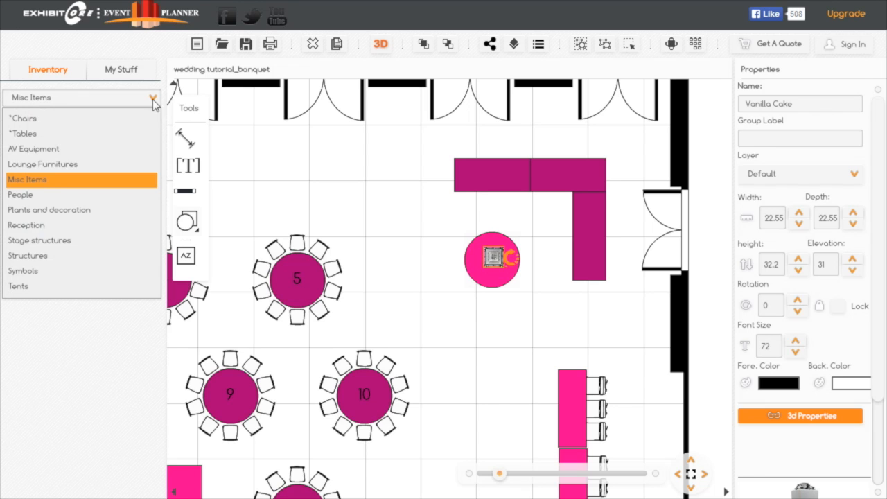
{"action": "left_click", "coordinate": [34, 196]}
{"action": "left_click_drag", "start_coordinate": [118, 318], "coordinate": [501, 229]}
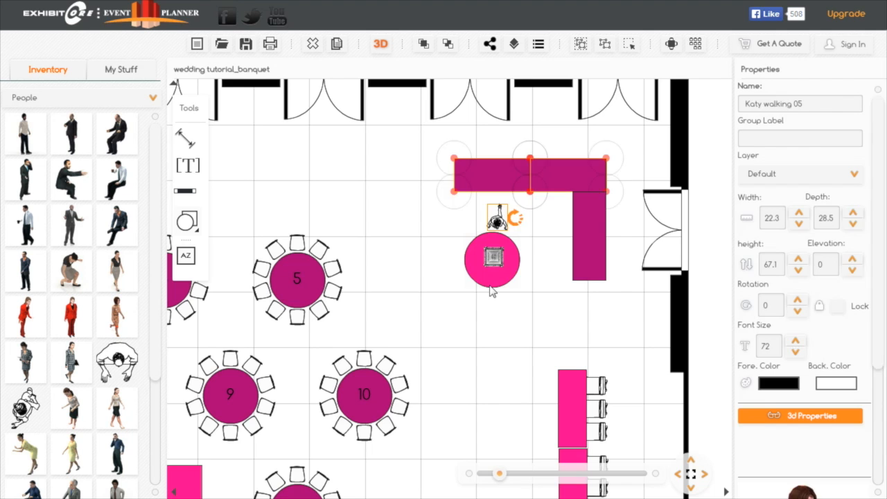
{"action": "left_click_drag", "start_coordinate": [491, 285], "coordinate": [491, 292]}
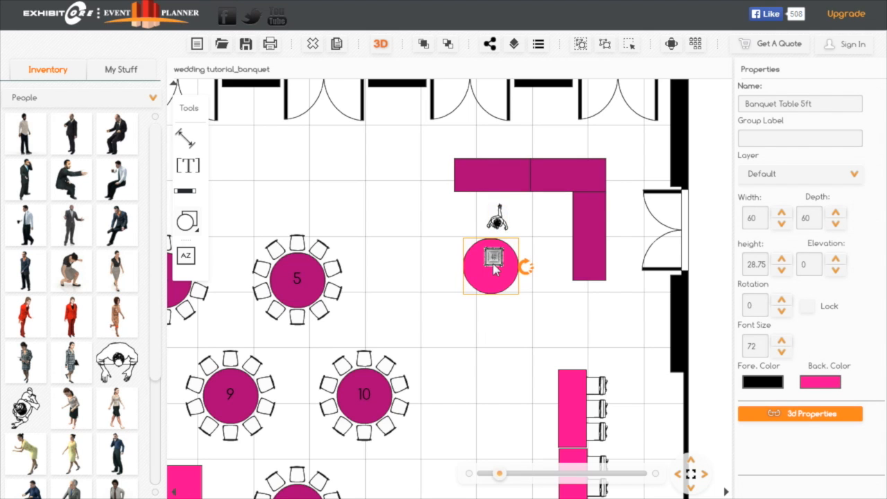
{"action": "left_click", "coordinate": [494, 269]}
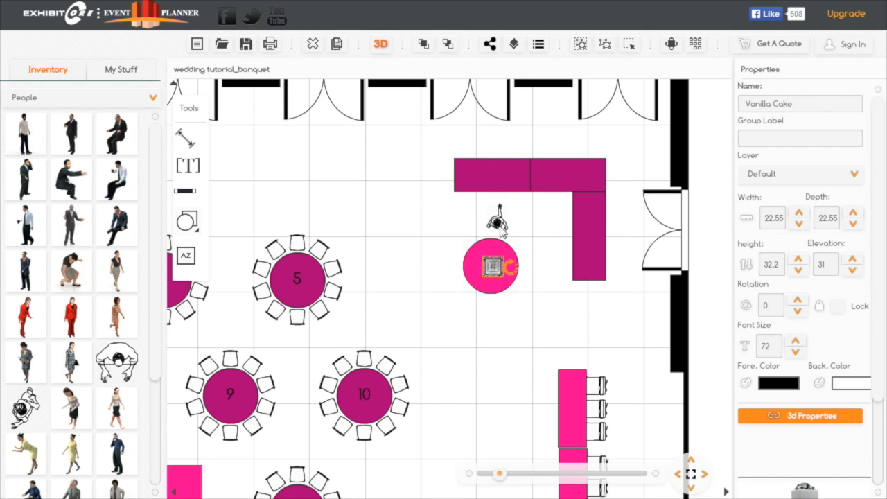
- Add more people figures to the floor plan: between tables 5 and 10, to the left of table 6, and beside table 21
{"action": "left_click_drag", "start_coordinate": [393, 330], "coordinate": [484, 277]}
{"action": "left_click", "coordinate": [691, 475]}
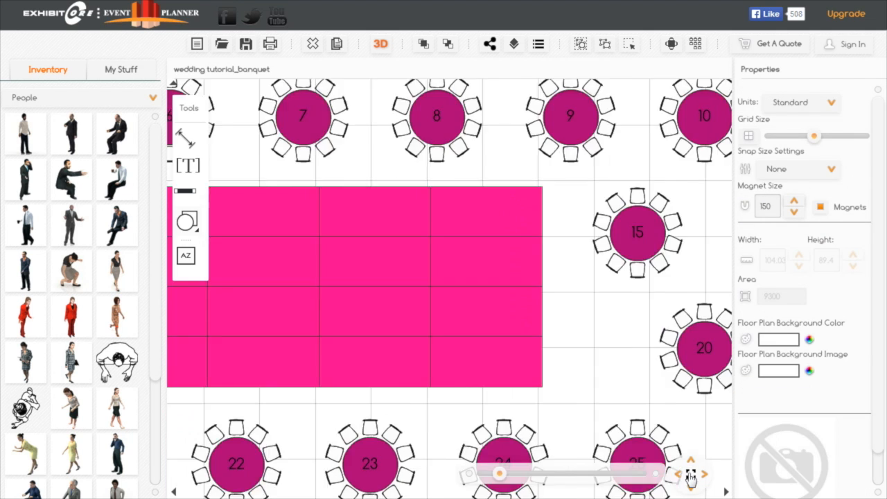
{"action": "left_click_drag", "start_coordinate": [569, 276], "coordinate": [579, 246]}
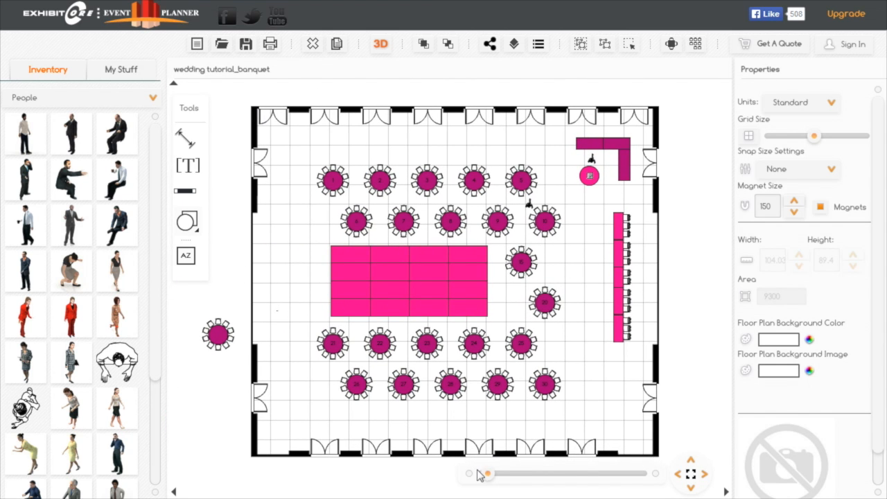
{"action": "left_click_drag", "start_coordinate": [490, 476], "coordinate": [498, 476]}
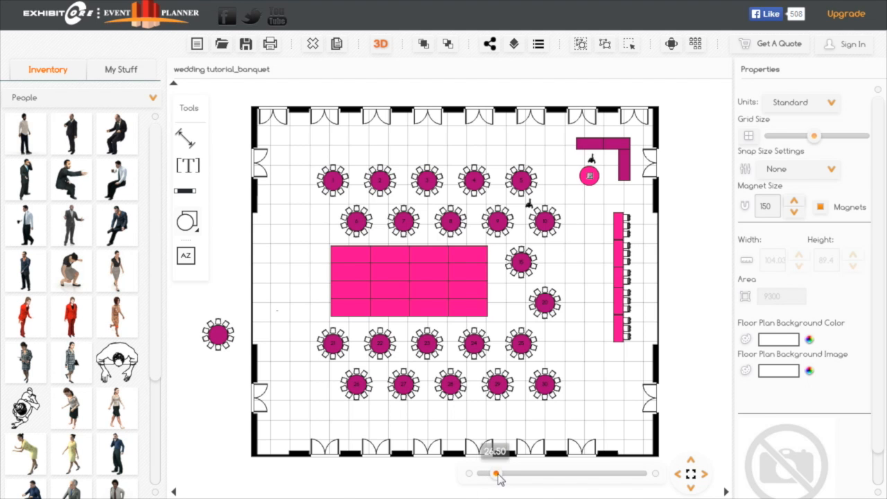
{"action": "left_click_drag", "start_coordinate": [317, 387], "coordinate": [555, 365]}
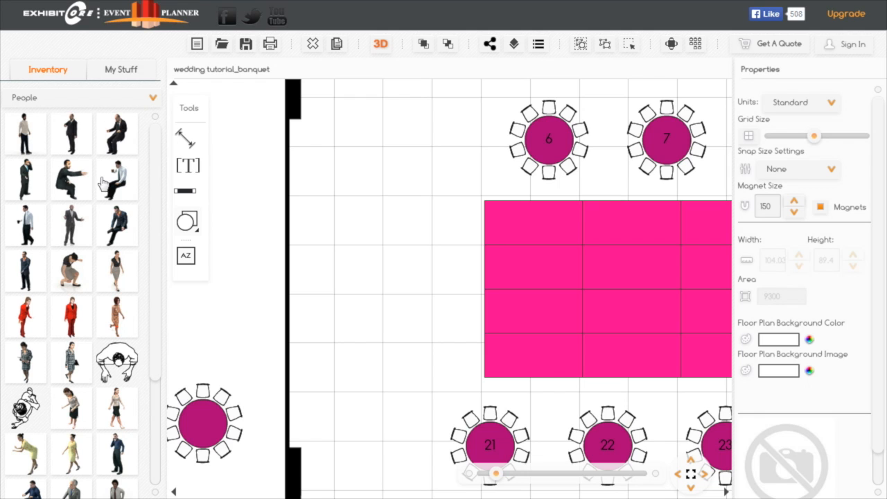
{"action": "left_click_drag", "start_coordinate": [25, 179], "coordinate": [425, 113]}
{"action": "left_click_drag", "start_coordinate": [69, 456], "coordinate": [396, 447]}
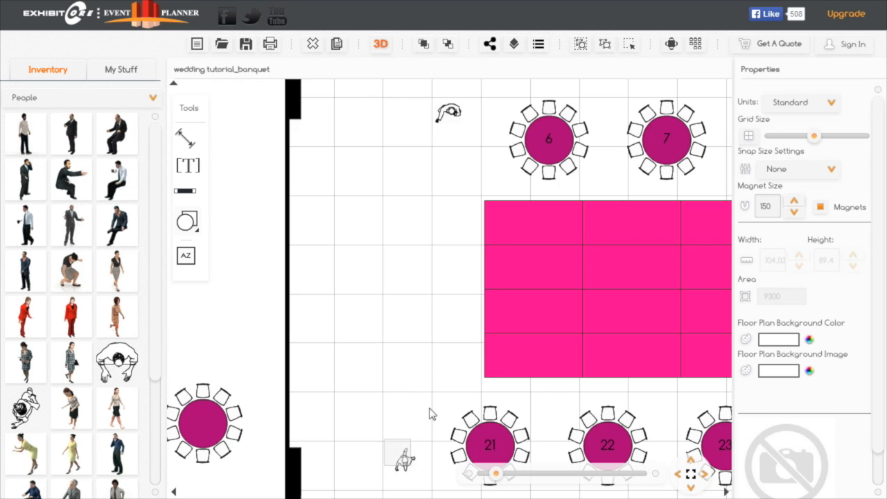
- Place a Table with Drape in the open area between the side wall and the dance floor
{"action": "left_click", "coordinate": [154, 100]}
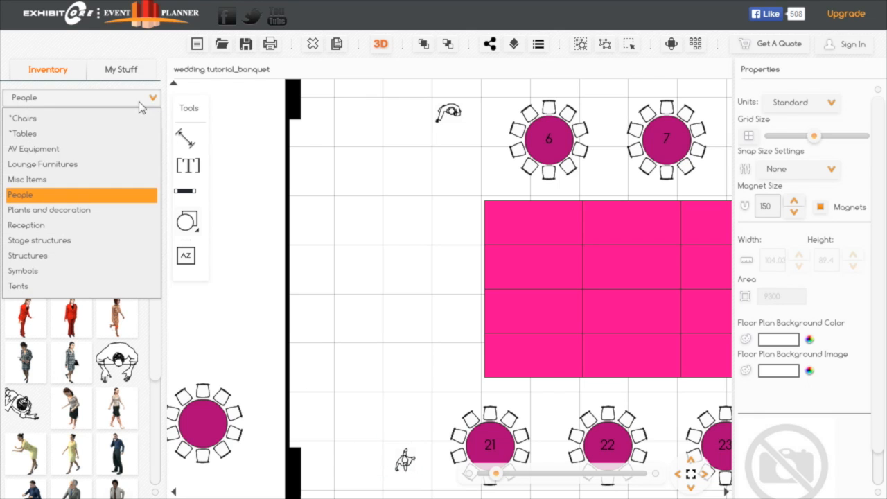
{"action": "left_click", "coordinate": [43, 138]}
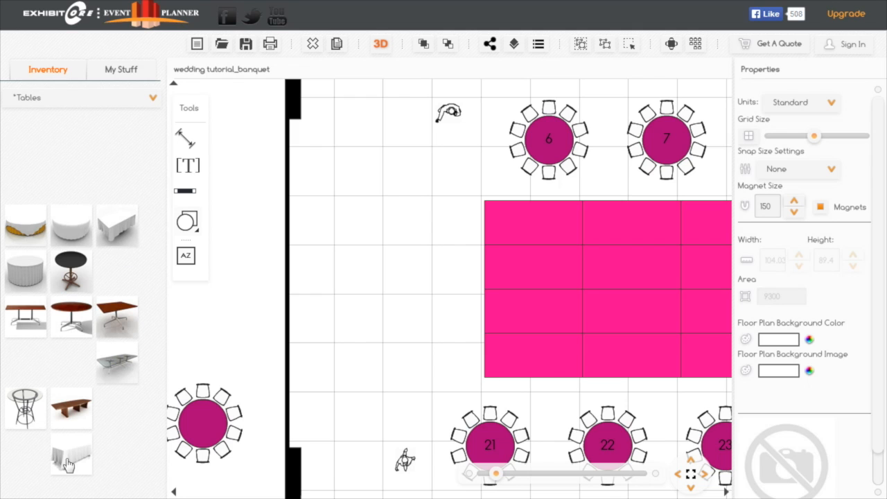
{"action": "left_click_drag", "start_coordinate": [68, 465], "coordinate": [388, 288]}
{"action": "left_click", "coordinate": [380, 302]}
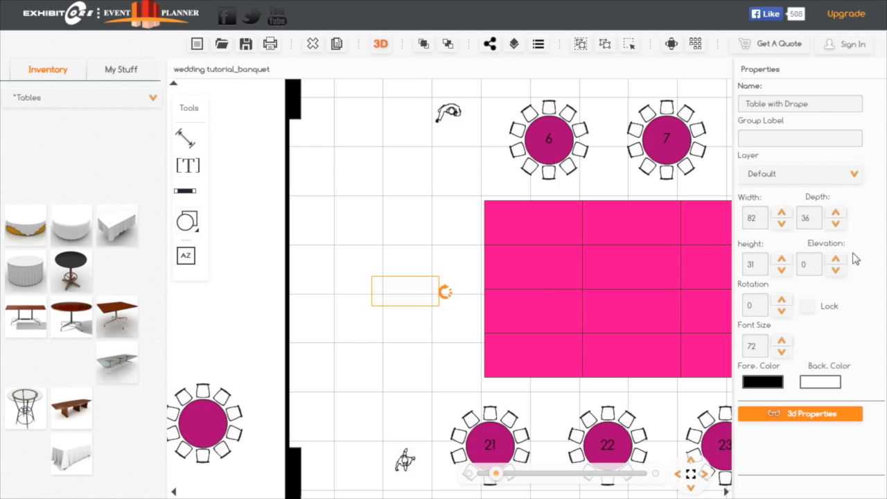
- Duplicate a horizontal magenta draped table from the corner L and place the copy just below the white draped table beside the dance floor
{"action": "left_click_drag", "start_coordinate": [416, 199], "coordinate": [283, 252]}
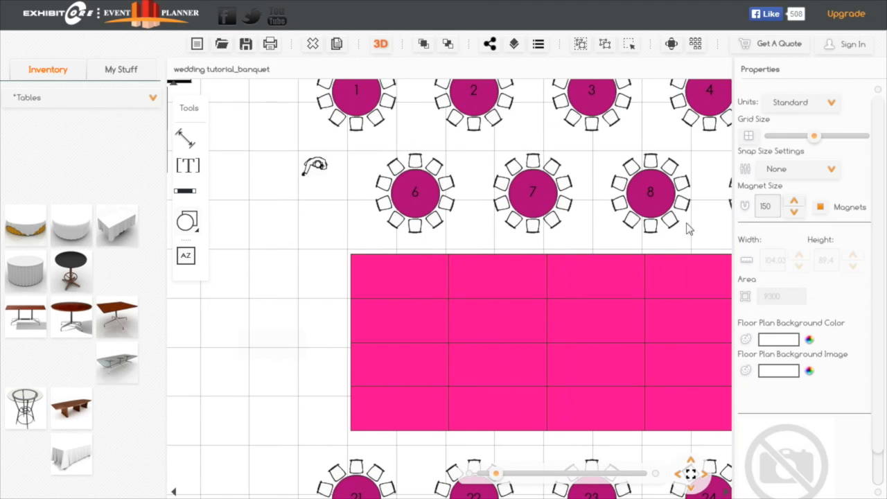
{"action": "left_click_drag", "start_coordinate": [698, 223], "coordinate": [597, 267]}
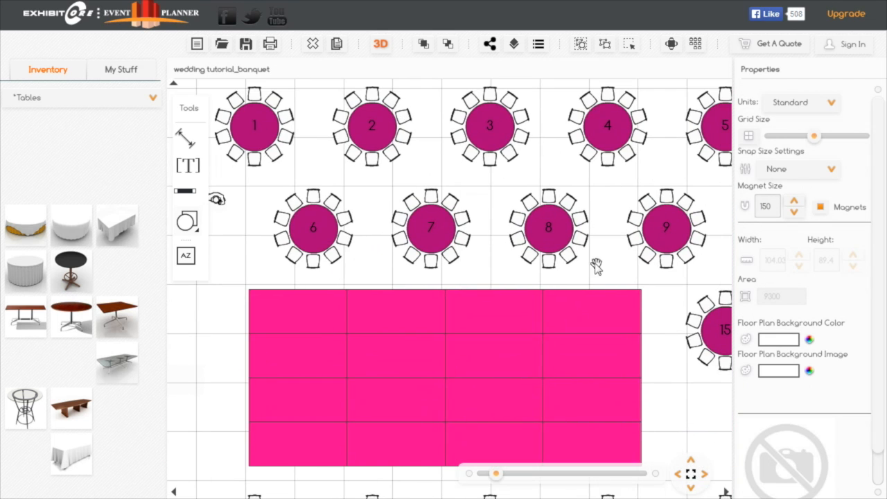
{"action": "left_click", "coordinate": [691, 474]}
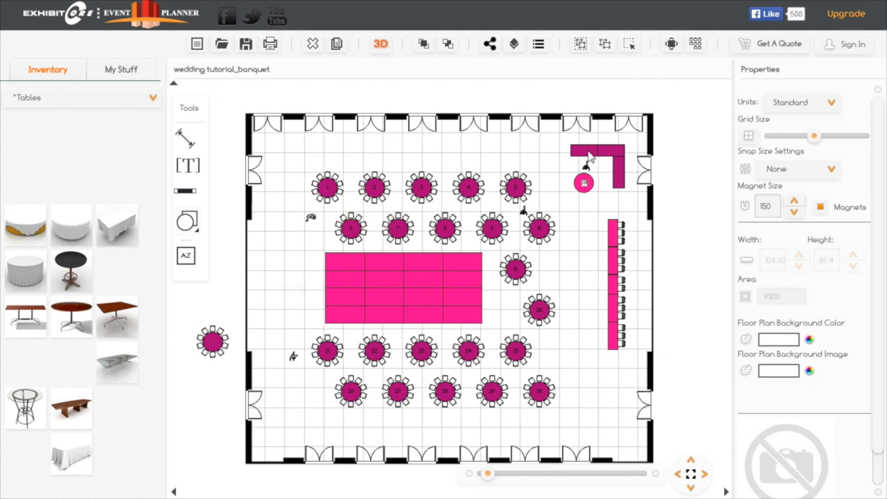
{"action": "left_click", "coordinate": [588, 158]}
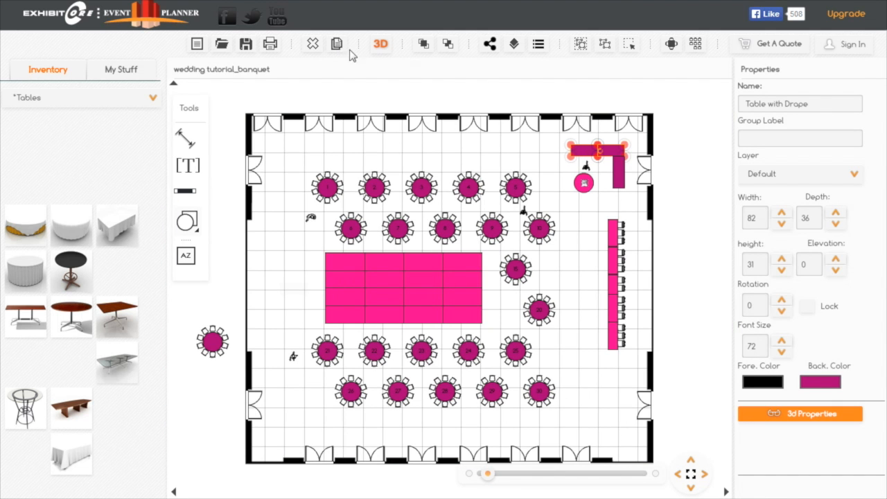
{"action": "left_click", "coordinate": [586, 166]}
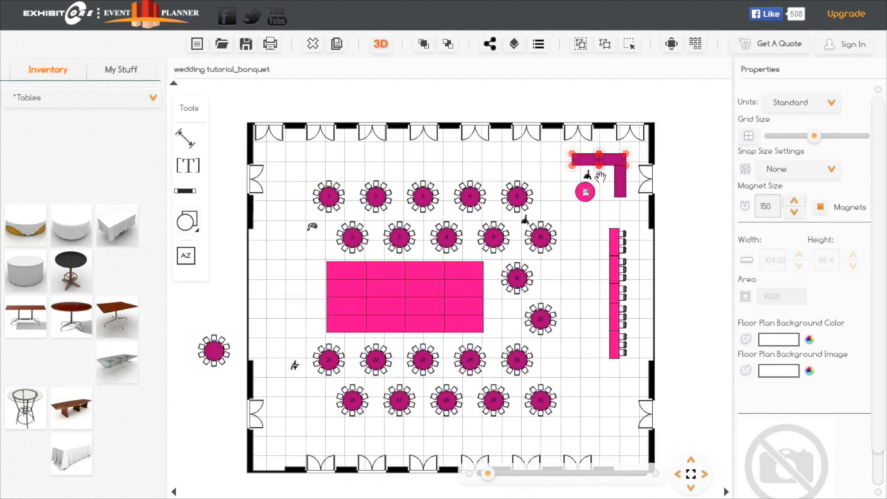
{"action": "mouse_move", "coordinate": [586, 163]}
{"action": "left_mouse_down"}
{"action": "mouse_move", "coordinate": [491, 178]}
{"action": "mouse_move", "coordinate": [590, 159]}
{"action": "left_mouse_up"}
{"action": "left_click", "coordinate": [586, 218]}
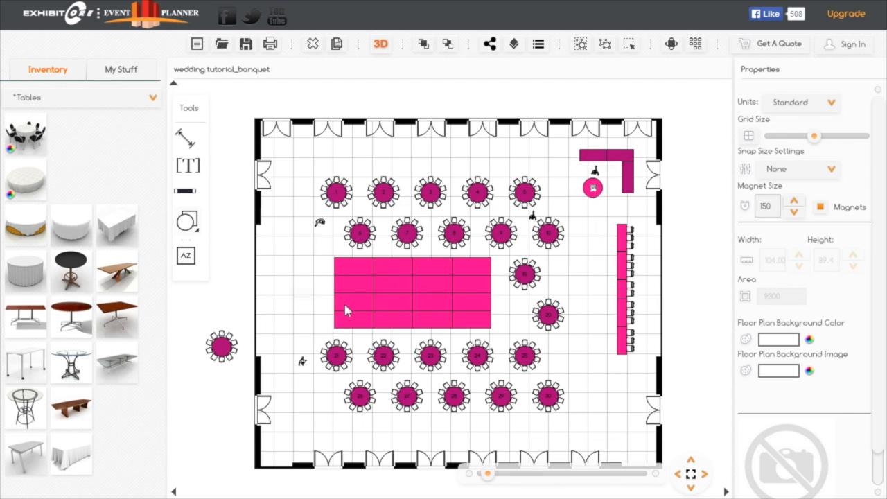
{"action": "left_click", "coordinate": [308, 295]}
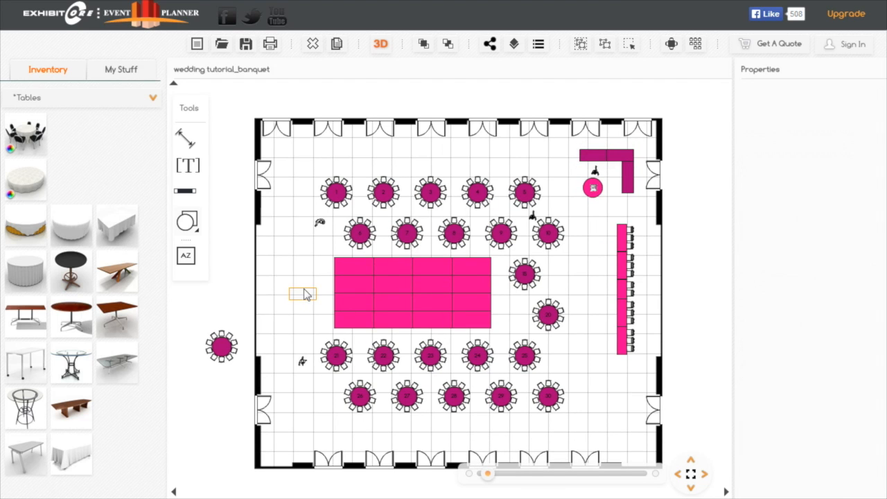
{"action": "left_click", "coordinate": [300, 294]}
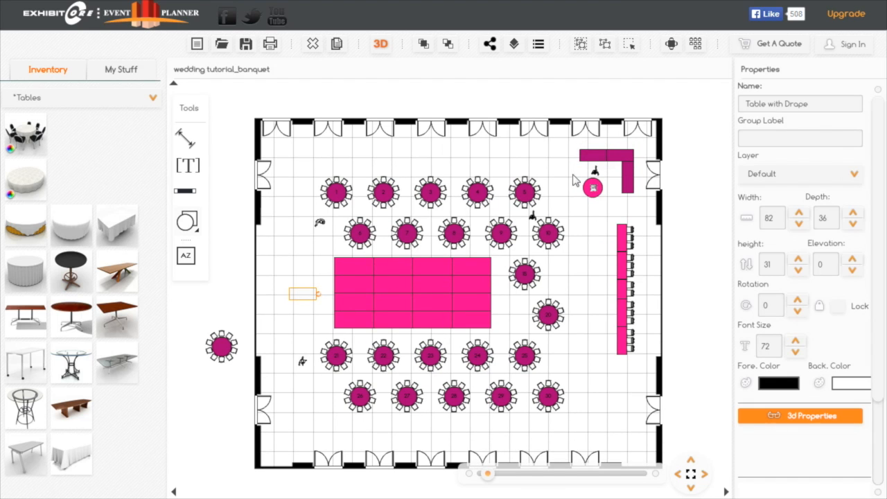
{"action": "left_click_drag", "start_coordinate": [609, 167], "coordinate": [300, 326]}
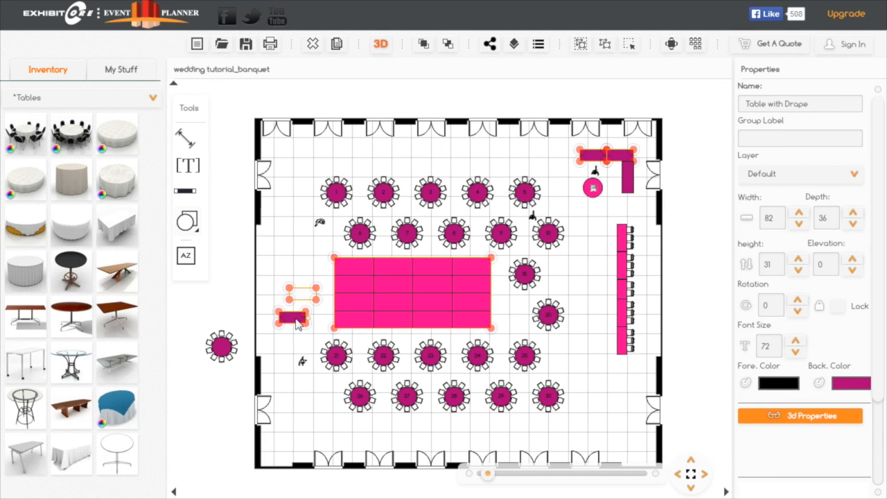
- Set the back color of the copied draped table beside the dance floor to PMS 806
{"action": "left_click", "coordinate": [860, 385]}
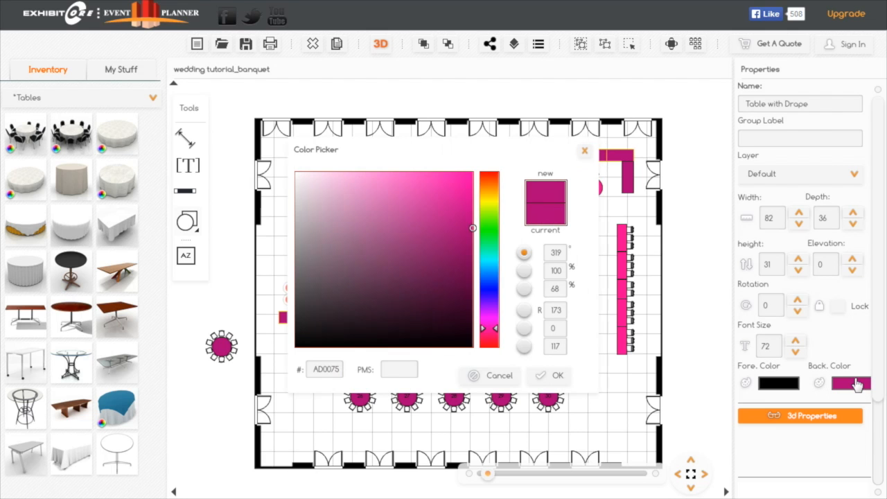
{"action": "left_click", "coordinate": [406, 367]}
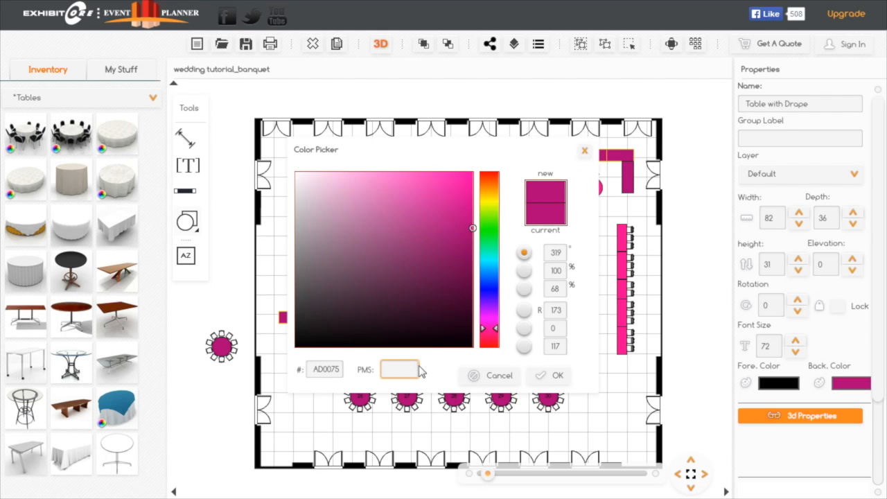
{"action": "type", "text": "806"}
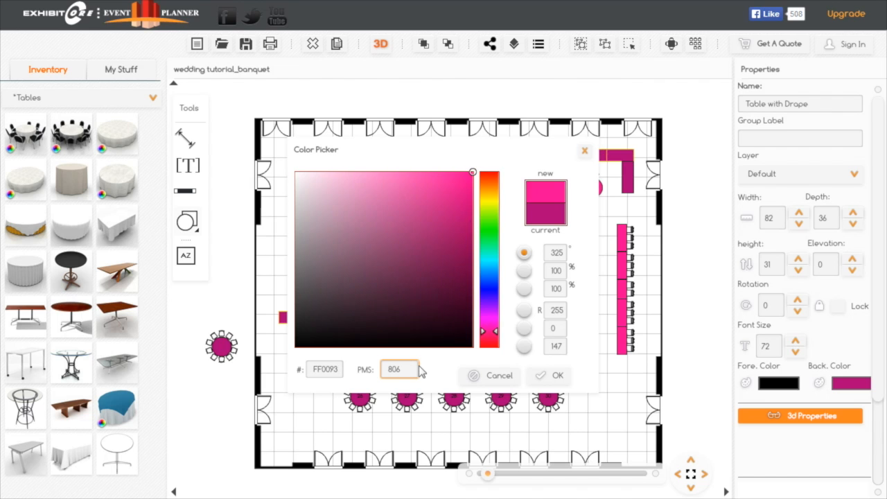
{"action": "left_click", "coordinate": [552, 378]}
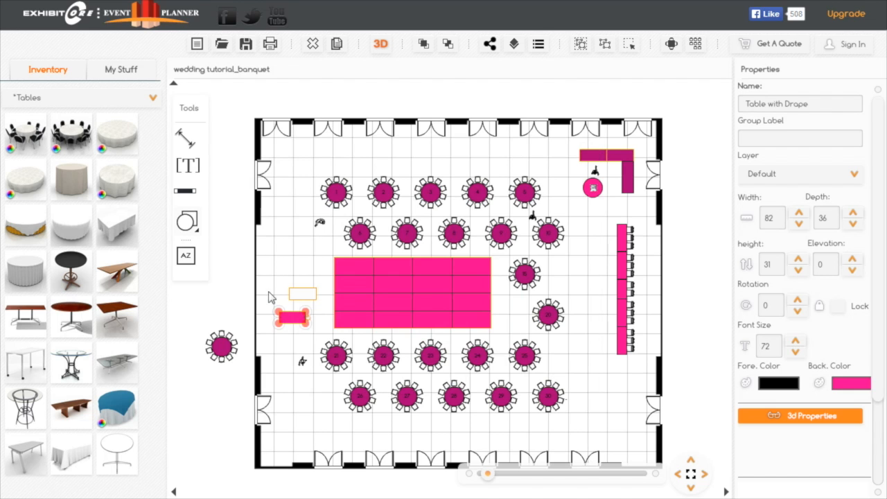
- Duplicate the pink draped table, place the copy above the white draped table, and delete the white one
{"action": "left_click", "coordinate": [305, 299]}
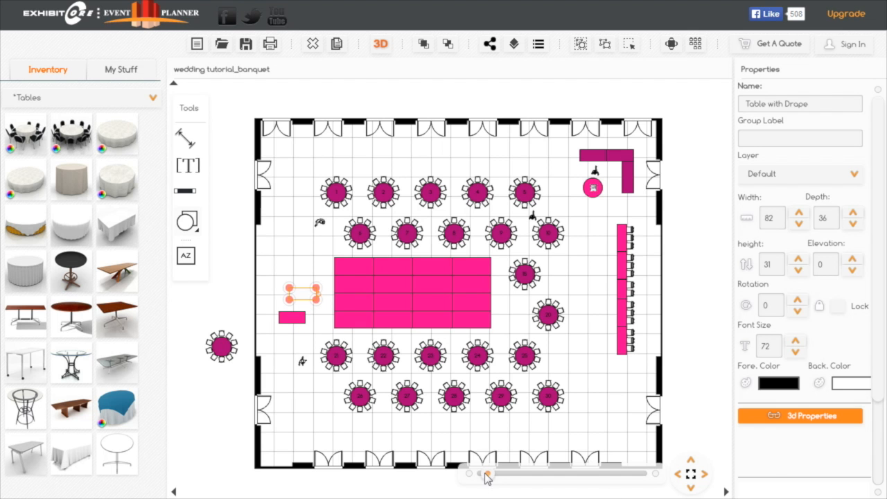
{"action": "left_click_drag", "start_coordinate": [489, 475], "coordinate": [496, 476]}
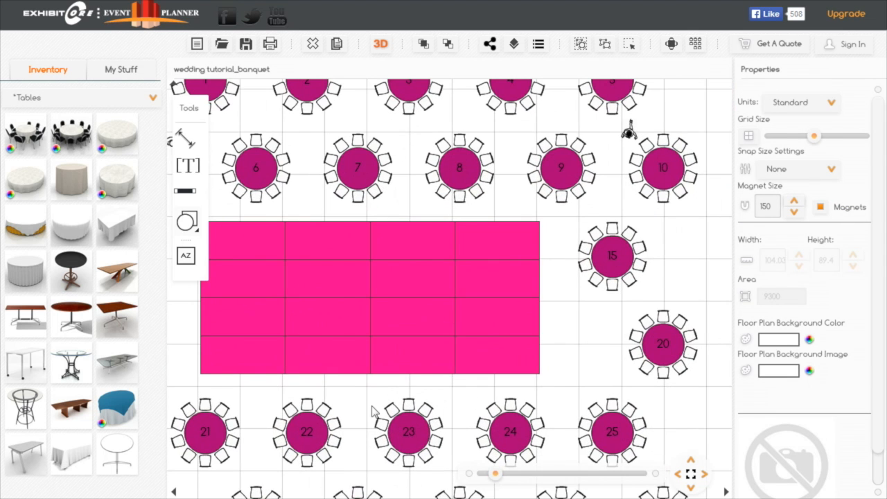
{"action": "left_click_drag", "start_coordinate": [372, 398], "coordinate": [659, 398]}
{"action": "left_click_drag", "start_coordinate": [416, 355], "coordinate": [413, 389]}
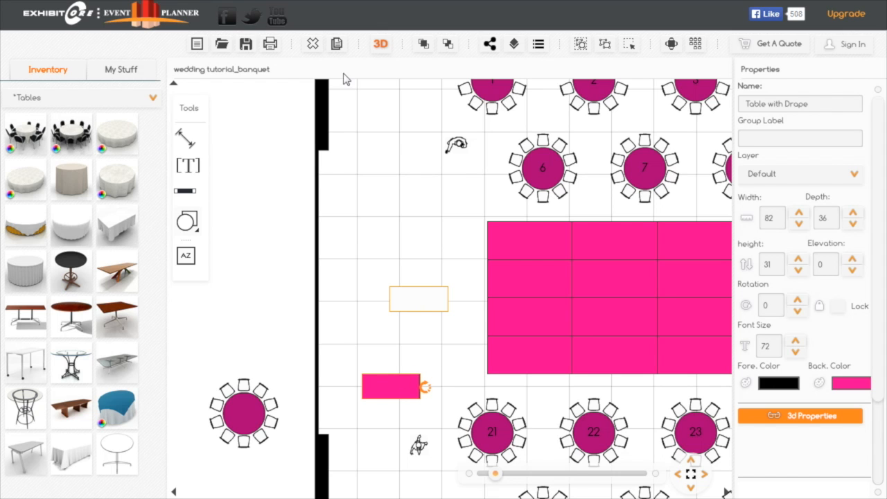
{"action": "left_click_drag", "start_coordinate": [426, 406], "coordinate": [396, 239]}
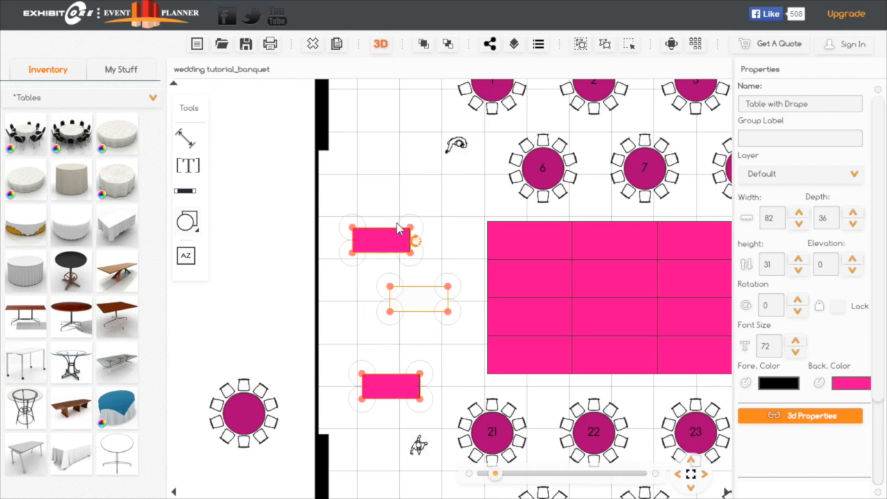
{"action": "left_click", "coordinate": [418, 299]}
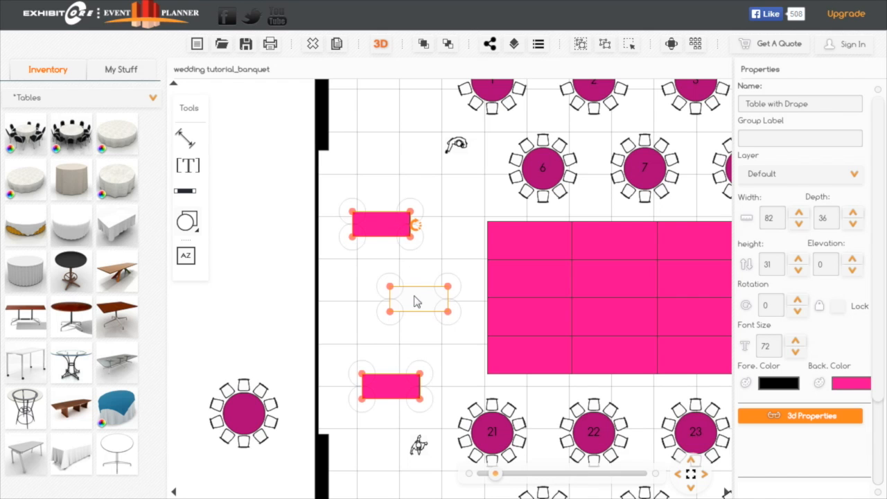
{"action": "left_click", "coordinate": [313, 44]}
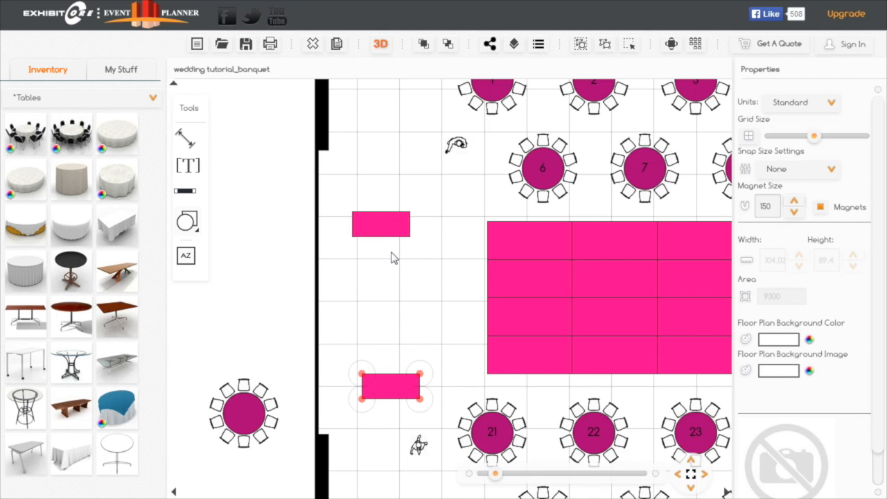
- Move the upper pink draped table slightly down toward the other pink table and set its depth to 24
{"action": "left_click_drag", "start_coordinate": [389, 224], "coordinate": [392, 254]}
{"action": "double_click", "coordinate": [823, 217]}
{"action": "type", "text": "24"}
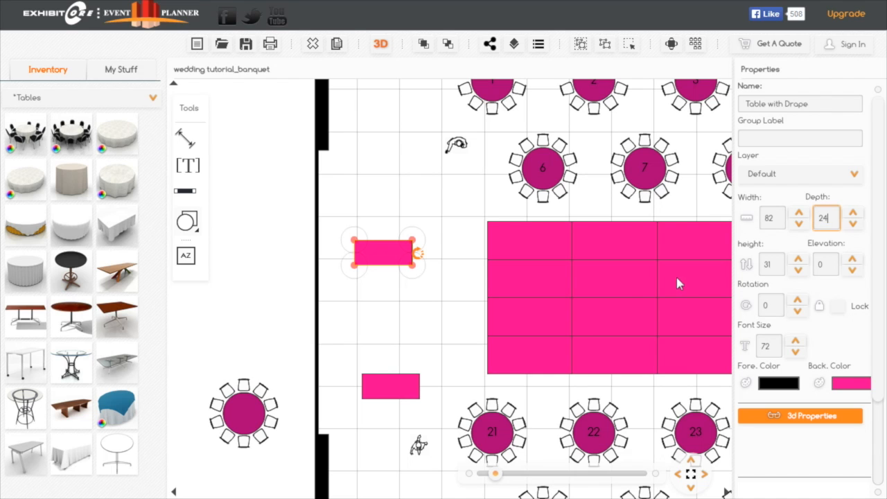
{"action": "key", "text": "Return"}
- Rotate the narrow draped table upright and attach the other pink table horizontally across its lower end
{"action": "left_click", "coordinate": [400, 249]}
{"action": "left_click_drag", "start_coordinate": [418, 254], "coordinate": [416, 290]}
{"action": "left_click_drag", "start_coordinate": [397, 395], "coordinate": [393, 333]}
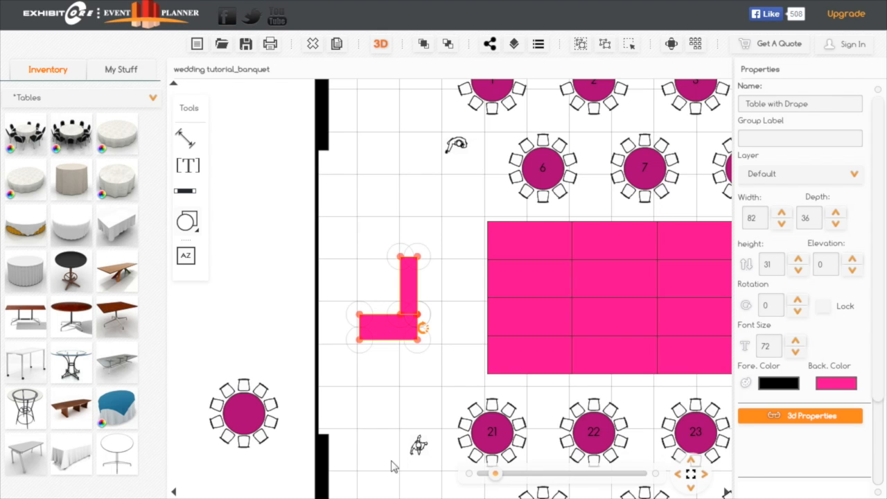
- Duplicate the horizontal draped table, rotate the copy to -90, and attach it below the end nearer the side wall
{"action": "left_click_drag", "start_coordinate": [495, 474], "coordinate": [500, 474]}
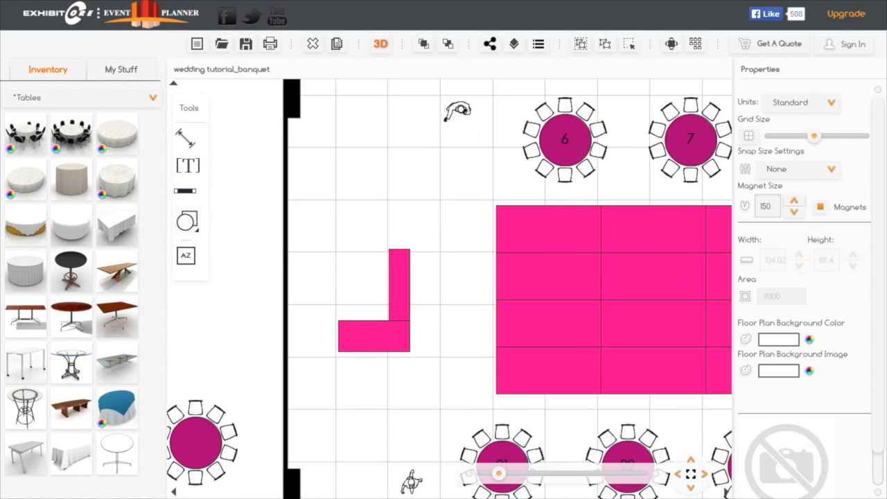
{"action": "left_click_drag", "start_coordinate": [389, 324], "coordinate": [436, 324]}
{"action": "left_click", "coordinate": [426, 342]}
{"action": "left_click", "coordinate": [339, 46]}
{"action": "left_click", "coordinate": [426, 415]}
{"action": "left_click_drag", "start_coordinate": [475, 406], "coordinate": [436, 368]}
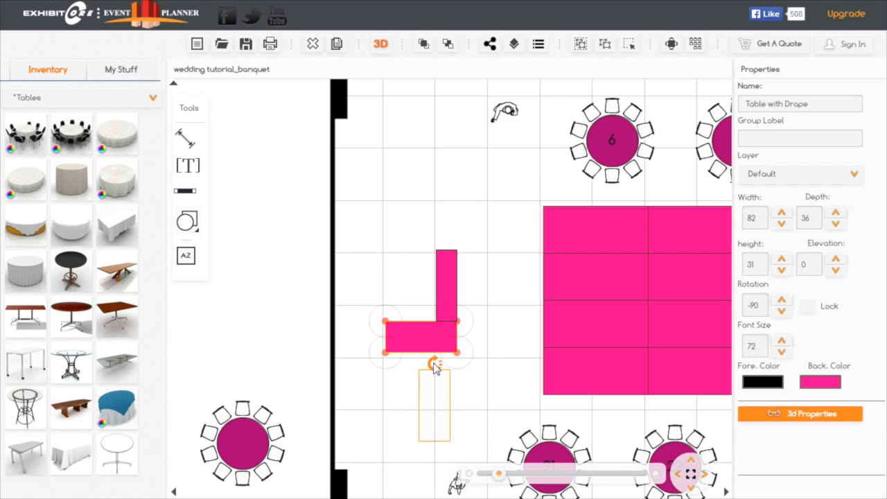
{"action": "left_click_drag", "start_coordinate": [431, 401], "coordinate": [397, 383]}
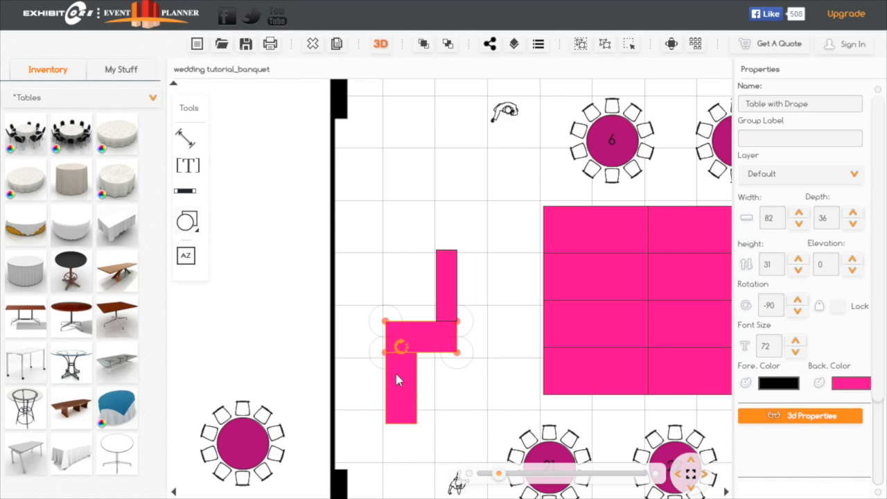
- Duplicate the upright and horizontal 36-deep draped tables and attach the copies above the narrow table, mirroring the lower half
{"action": "left_click", "coordinate": [337, 46]}
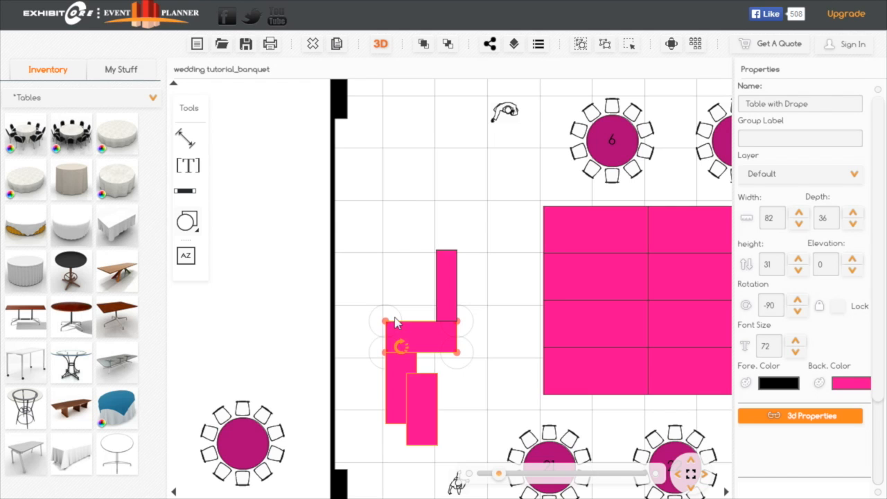
{"action": "left_click_drag", "start_coordinate": [421, 409], "coordinate": [393, 142]}
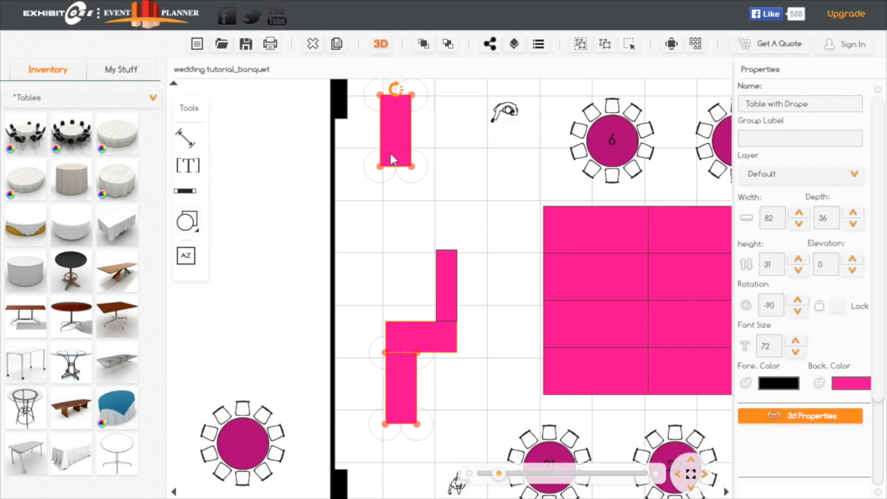
{"action": "left_click", "coordinate": [447, 339]}
{"action": "left_click", "coordinate": [337, 45]}
{"action": "mouse_move", "coordinate": [444, 370]}
{"action": "left_mouse_down"}
{"action": "mouse_move", "coordinate": [458, 313]}
{"action": "mouse_move", "coordinate": [439, 358]}
{"action": "left_mouse_up"}
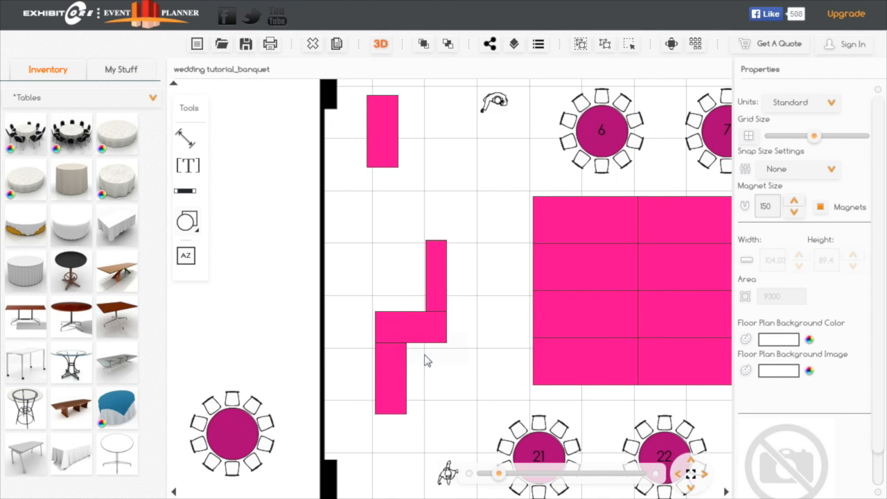
{"action": "left_click", "coordinate": [428, 360]}
{"action": "left_click_drag", "start_coordinate": [443, 370], "coordinate": [397, 228]}
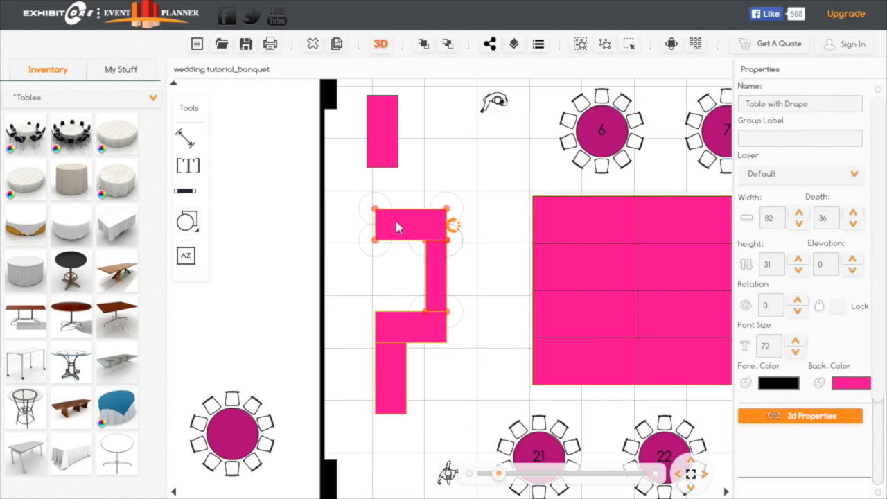
{"action": "left_click_drag", "start_coordinate": [392, 143], "coordinate": [392, 168]}
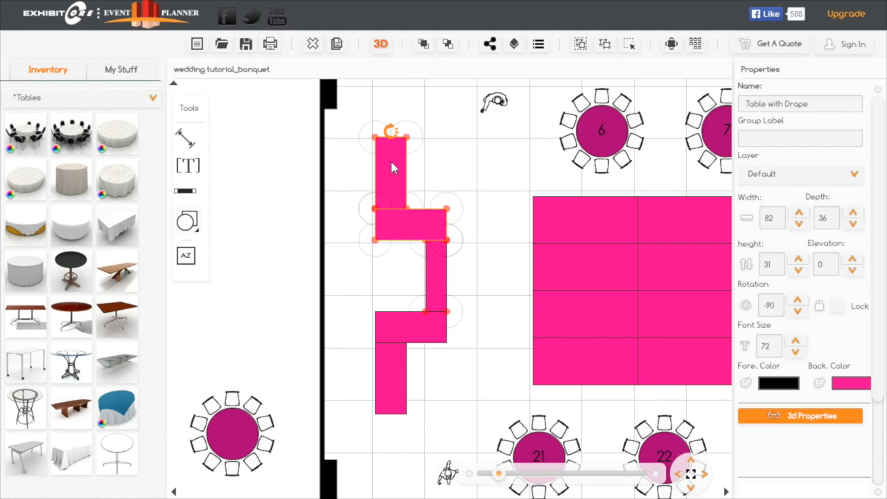
{"action": "left_click", "coordinate": [466, 206]}
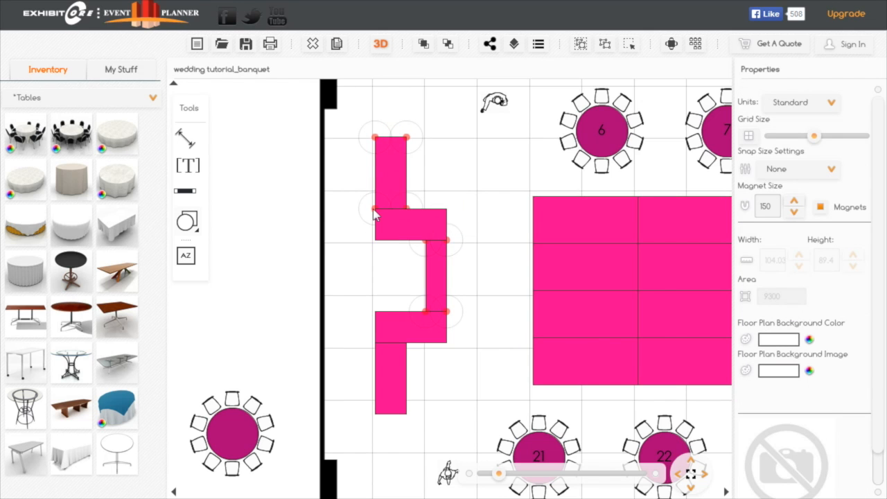
- Group the five connected draped tables beside the dance floor
{"action": "left_click", "coordinate": [629, 47]}
{"action": "left_click_drag", "start_coordinate": [470, 132], "coordinate": [412, 369]}
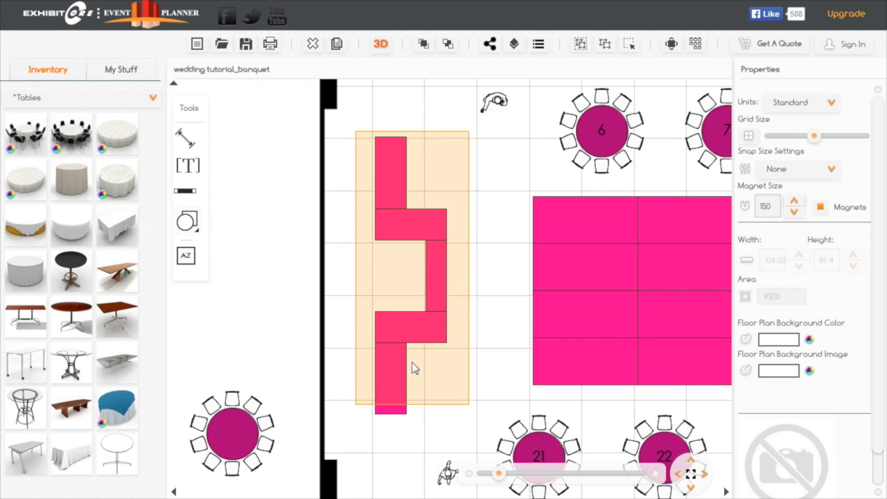
{"action": "left_click", "coordinate": [581, 44]}
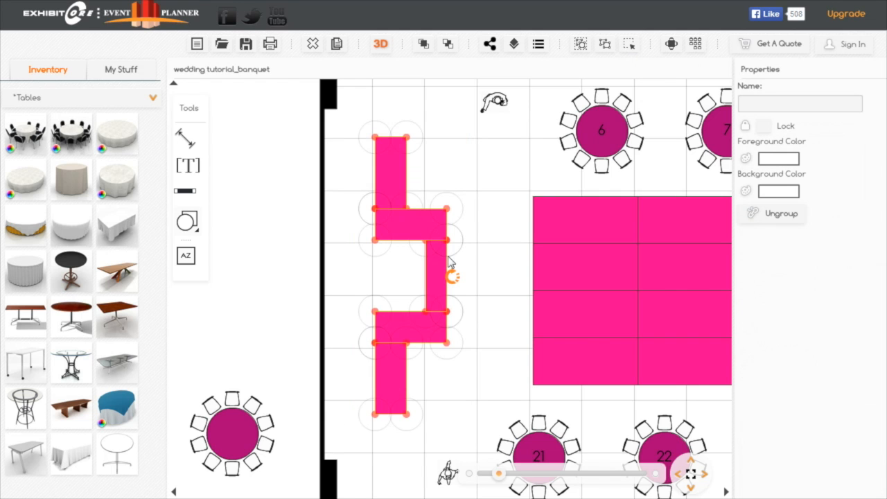
- Shift the grouped tables slightly down and place the Business Man on phone in their recess at rotation -50
{"action": "mouse_move", "coordinate": [444, 251]}
{"action": "left_mouse_down"}
{"action": "mouse_move", "coordinate": [443, 275]}
{"action": "mouse_move", "coordinate": [445, 257]}
{"action": "mouse_move", "coordinate": [431, 272]}
{"action": "mouse_move", "coordinate": [441, 265]}
{"action": "left_mouse_up"}
{"action": "left_click_drag", "start_coordinate": [495, 102], "coordinate": [416, 268]}
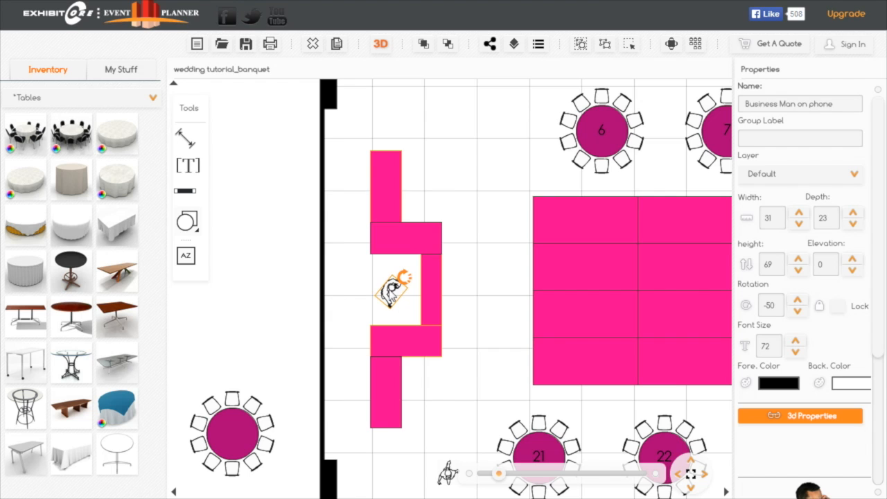
{"action": "left_click", "coordinate": [371, 281]}
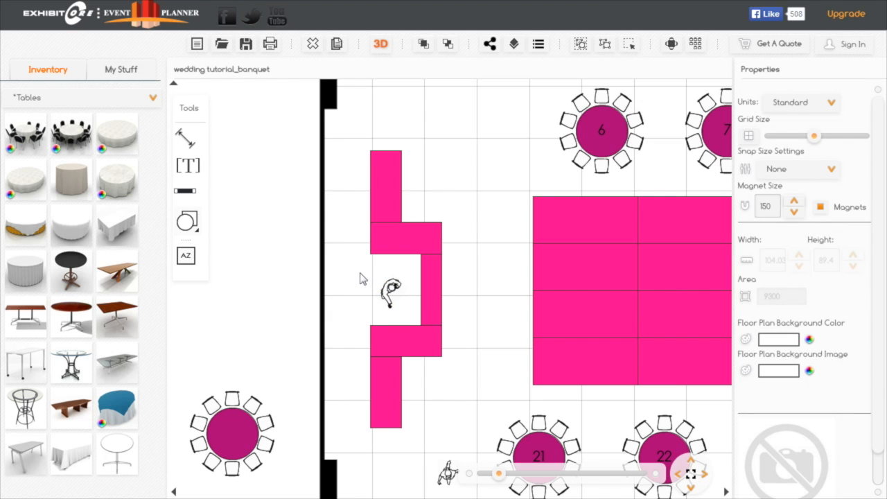
- Place a Chafing dish 8 Qt. from Misc Items on the upper horizontal draped table and set its elevation to 31
{"action": "left_click", "coordinate": [153, 99]}
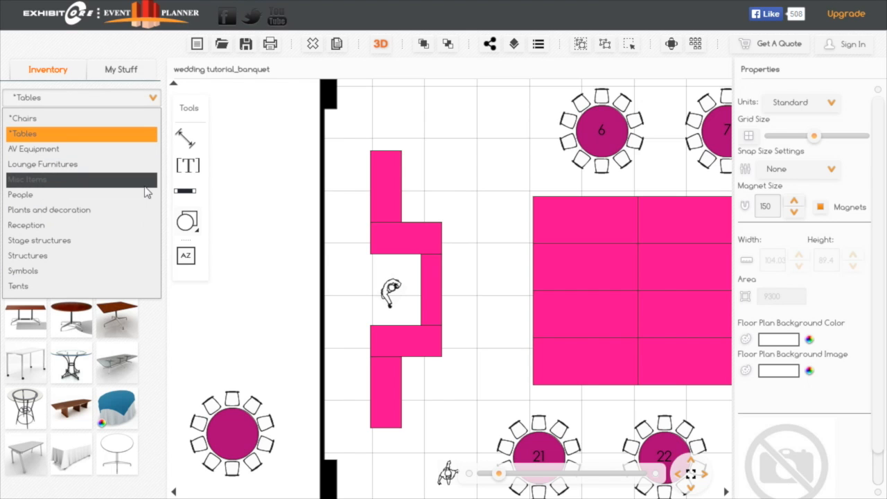
{"action": "left_click", "coordinate": [76, 179]}
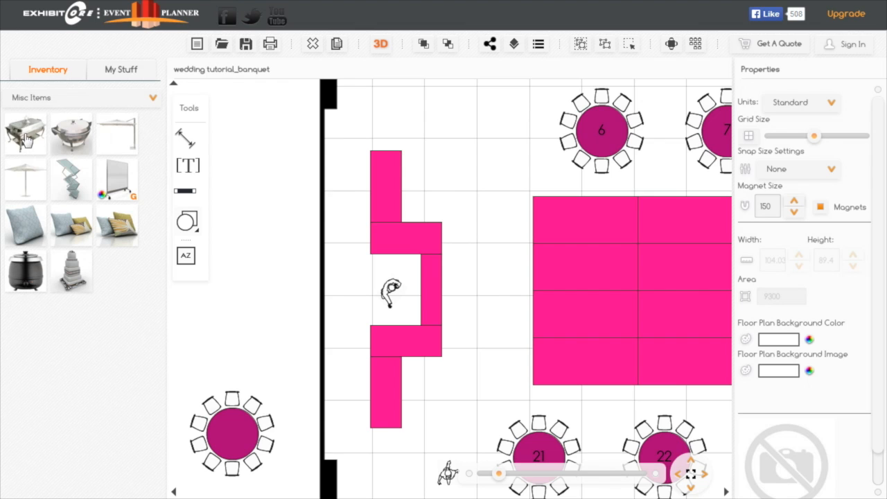
{"action": "left_click_drag", "start_coordinate": [26, 136], "coordinate": [243, 218]}
{"action": "left_click_drag", "start_coordinate": [408, 249], "coordinate": [401, 247]}
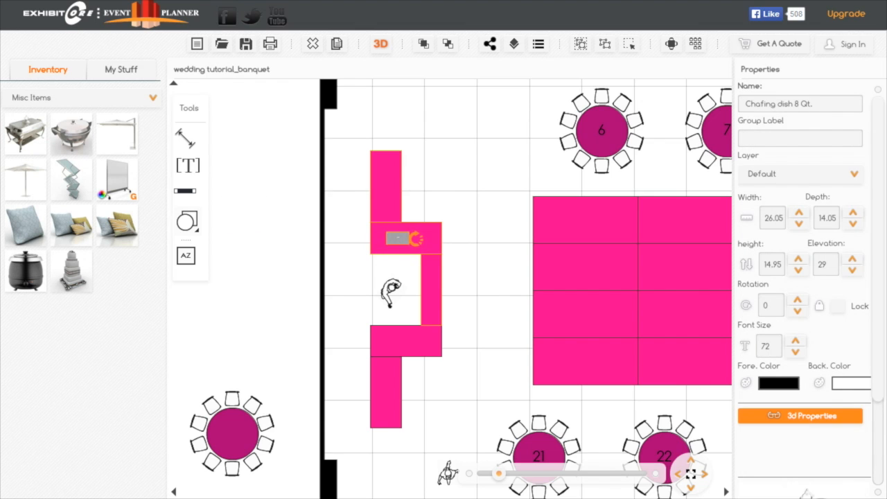
{"action": "left_click", "coordinate": [832, 416]}
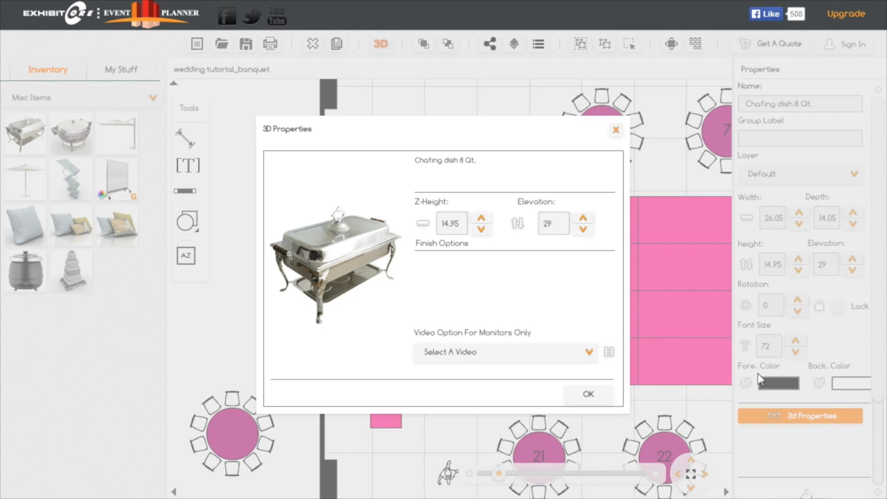
{"action": "double_click", "coordinate": [557, 224]}
{"action": "left_click", "coordinate": [589, 395]}
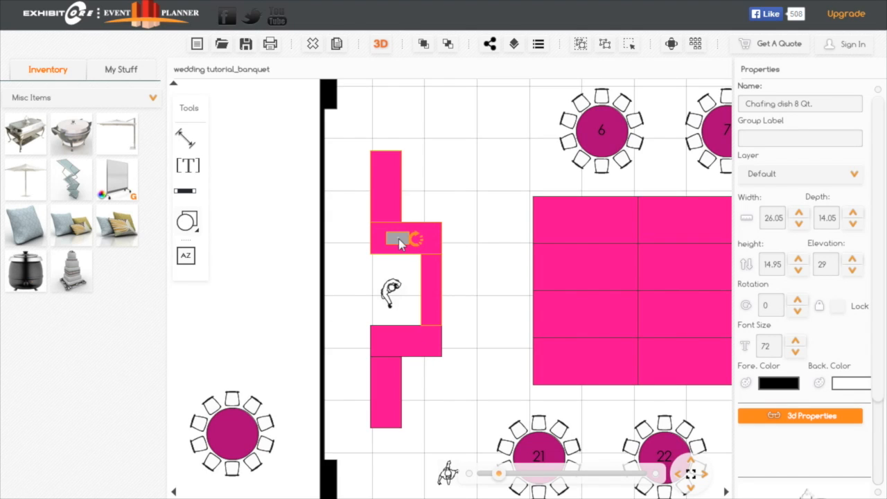
- Place a Chafing Dish Round on the uppermost draped table and add a copy of it just below
{"action": "left_click_drag", "start_coordinate": [72, 134], "coordinate": [385, 197]}
{"action": "left_click", "coordinate": [389, 179]}
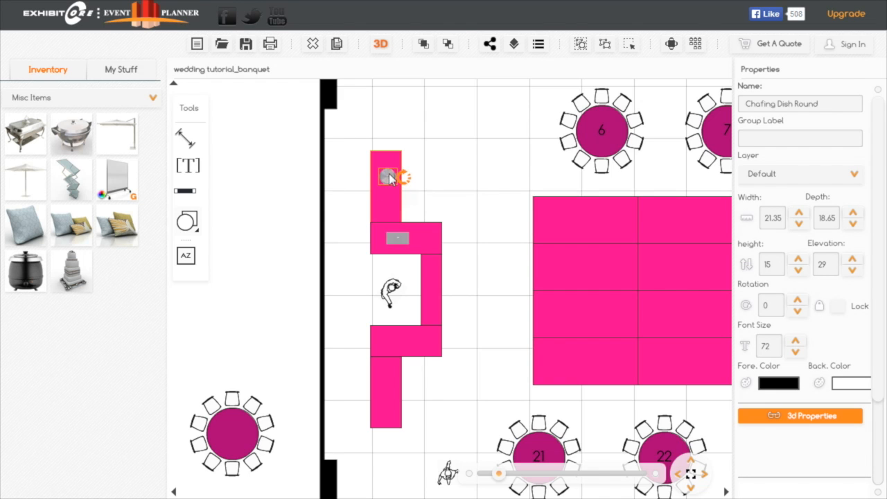
{"action": "key", "text": "ctrl+v"}
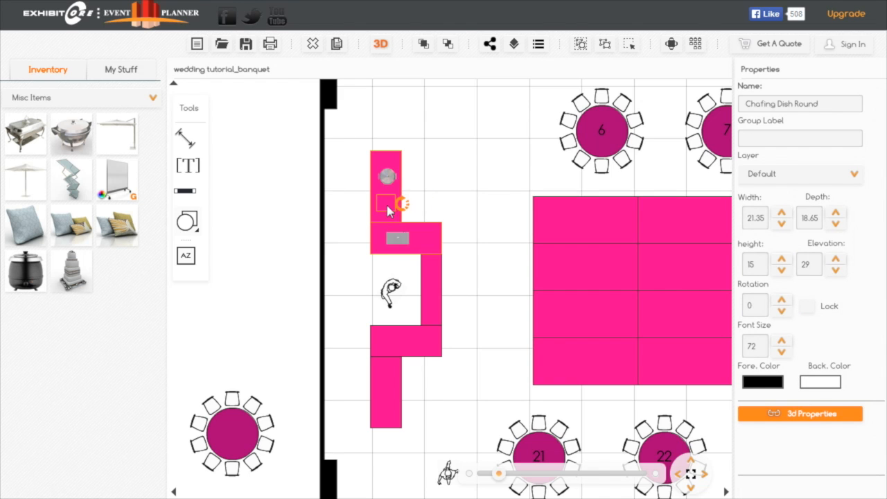
- Move the Chafing dish 8 Qt. to the lower horizontal table, duplicate it, and show the Plants and decoration inventory
{"action": "left_click", "coordinate": [400, 240]}
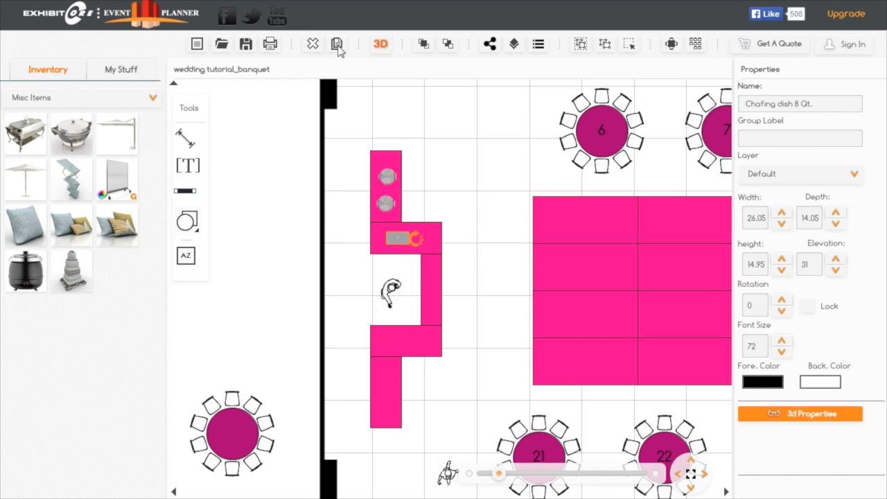
{"action": "left_click_drag", "start_coordinate": [397, 235], "coordinate": [391, 340]}
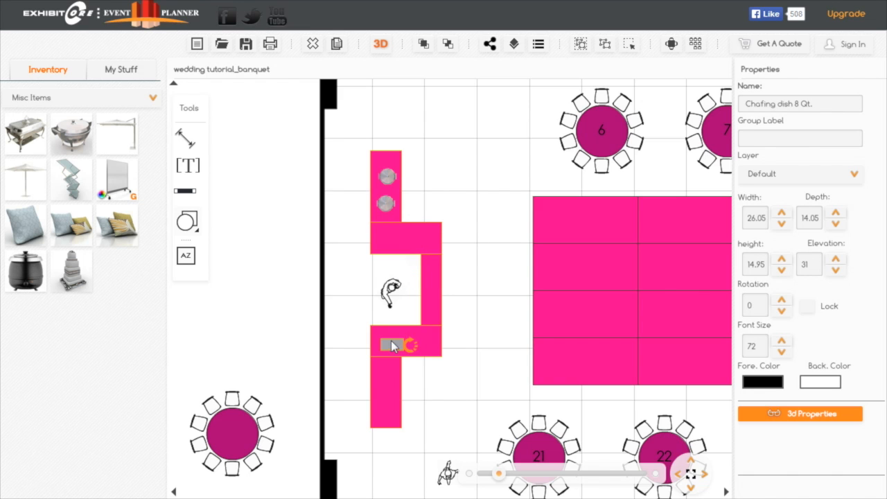
{"action": "left_click", "coordinate": [335, 46]}
{"action": "left_click", "coordinate": [153, 98]}
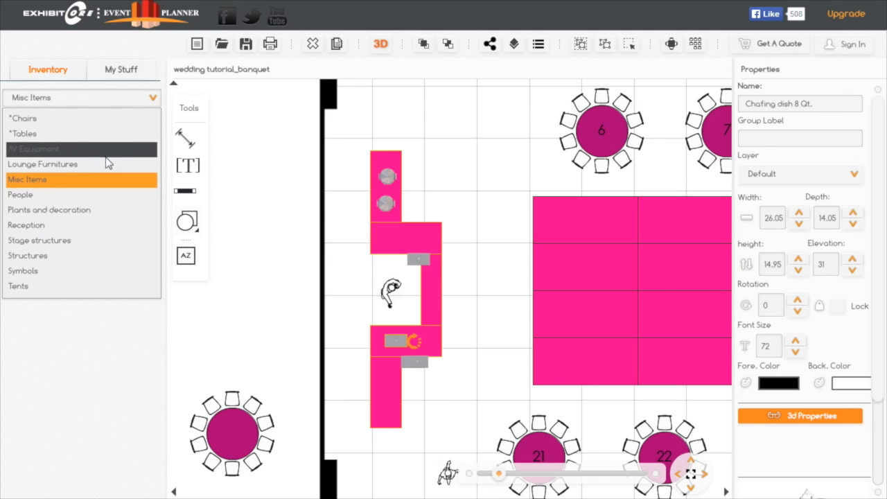
{"action": "left_click", "coordinate": [88, 219]}
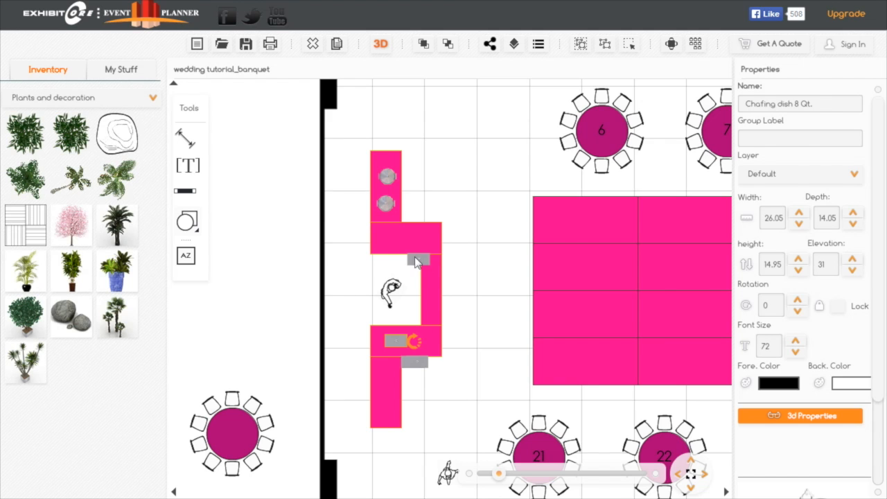
- Arrange the four rectangular chafing dishes in side-by-side pairs on the upper and lower horizontal draped tables
{"action": "mouse_move", "coordinate": [379, 236]}
{"action": "left_mouse_down"}
{"action": "mouse_move", "coordinate": [392, 245]}
{"action": "mouse_move", "coordinate": [387, 238]}
{"action": "left_mouse_up"}
{"action": "left_click_drag", "start_coordinate": [419, 370], "coordinate": [435, 350]}
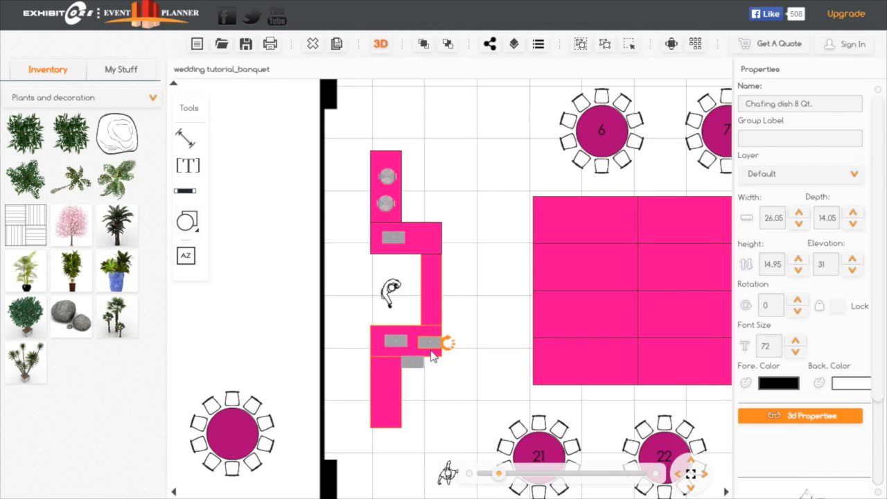
{"action": "left_click_drag", "start_coordinate": [429, 257], "coordinate": [429, 239]}
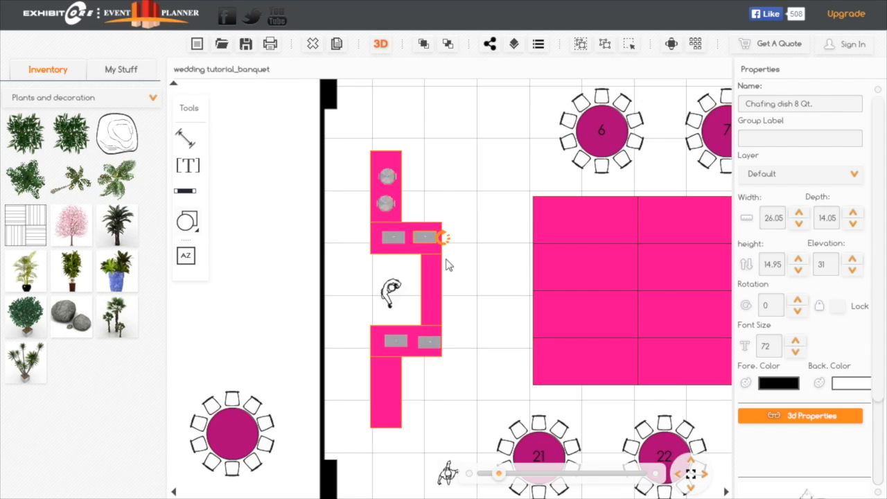
{"action": "left_click", "coordinate": [425, 342]}
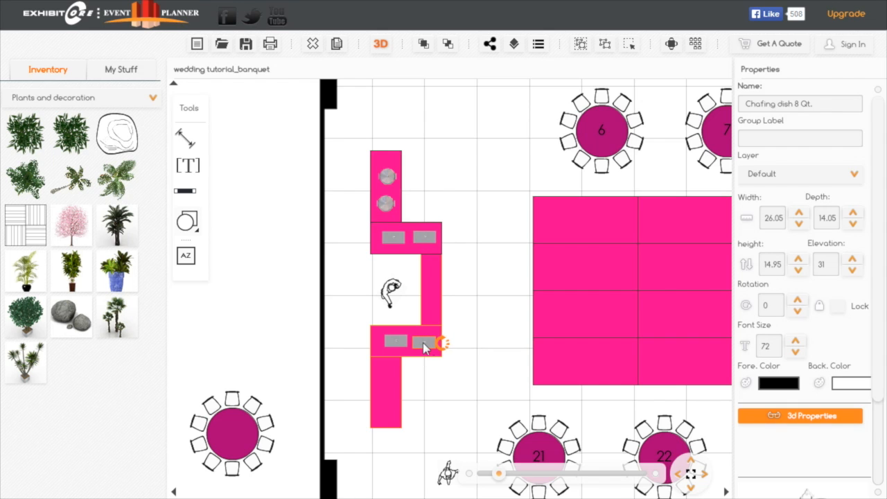
{"action": "left_click", "coordinate": [393, 340]}
{"action": "left_click", "coordinate": [486, 336]}
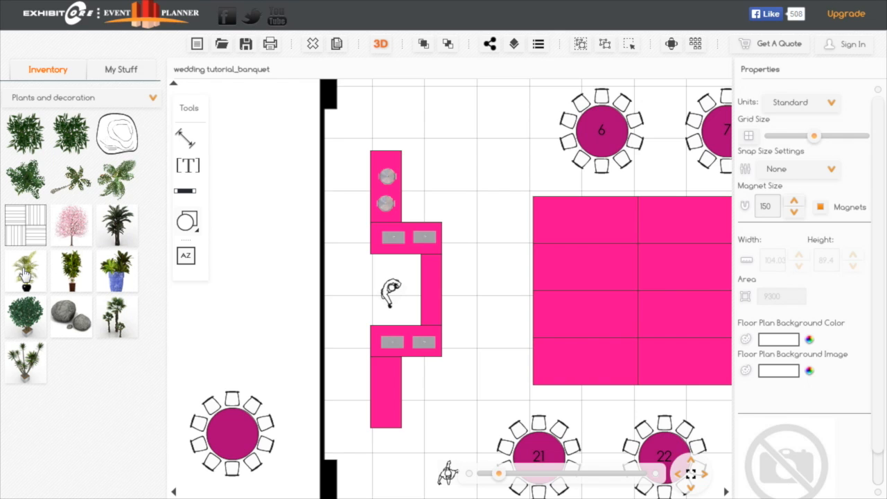
- Place a light green potted plant and two of Potted plant 28 between the lowest draped table and table 21, and group them
{"action": "left_click_drag", "start_coordinate": [27, 274], "coordinate": [457, 409]}
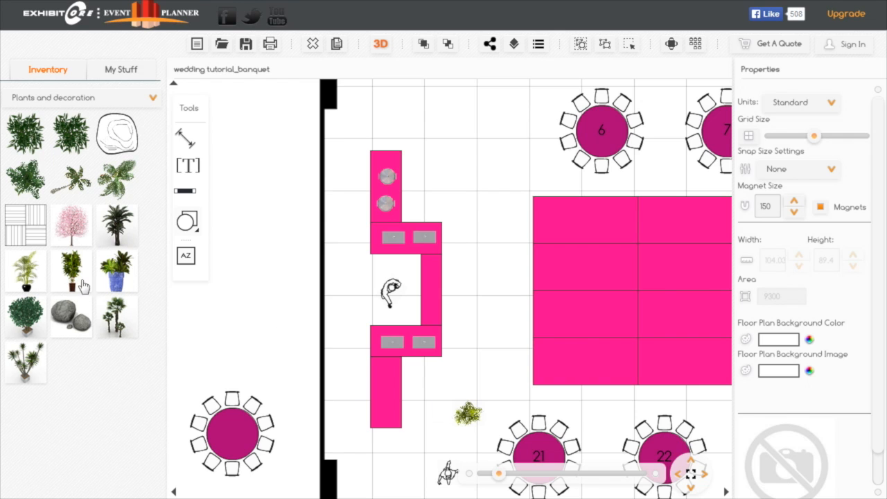
{"action": "left_click_drag", "start_coordinate": [115, 271], "coordinate": [449, 399]}
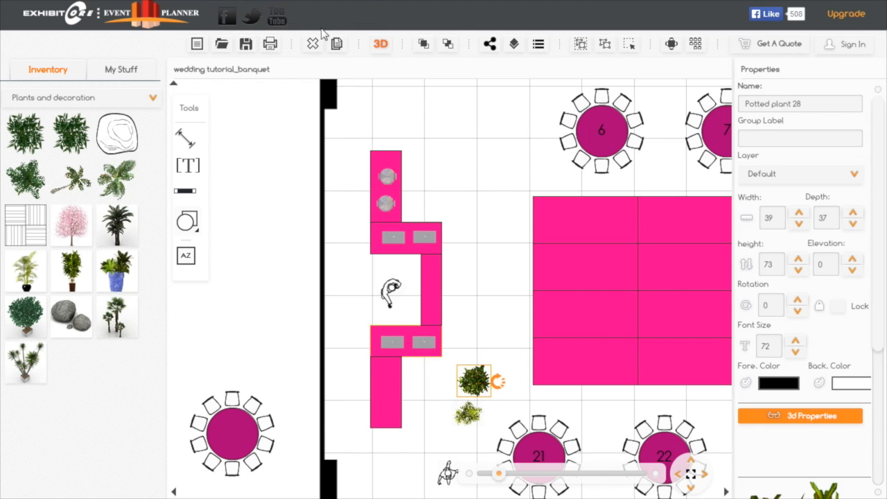
{"action": "left_click", "coordinate": [339, 47]}
{"action": "left_click_drag", "start_coordinate": [461, 407], "coordinate": [447, 407]}
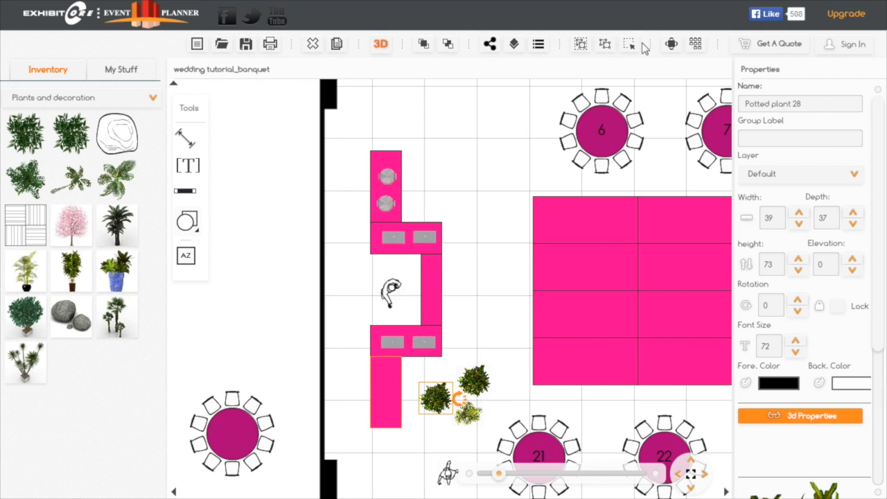
{"action": "left_click_drag", "start_coordinate": [504, 384], "coordinate": [440, 426]}
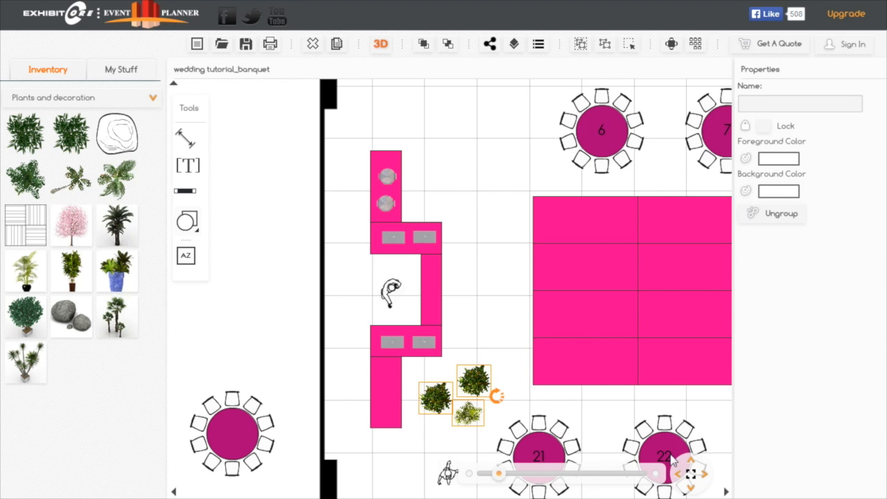
{"action": "left_click", "coordinate": [690, 474]}
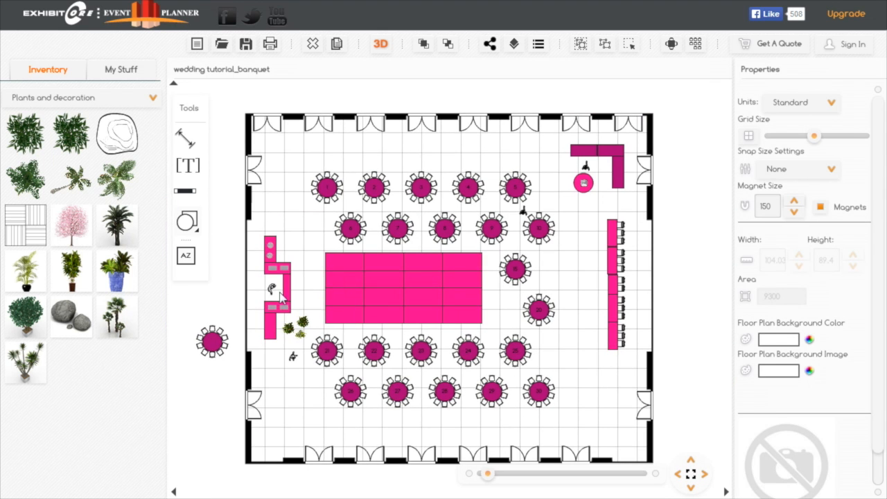
- Move the plant group above the uppermost buffet table and place copies of it in the ballroom's two lower corners
{"action": "left_click_drag", "start_coordinate": [307, 330], "coordinate": [283, 206]}
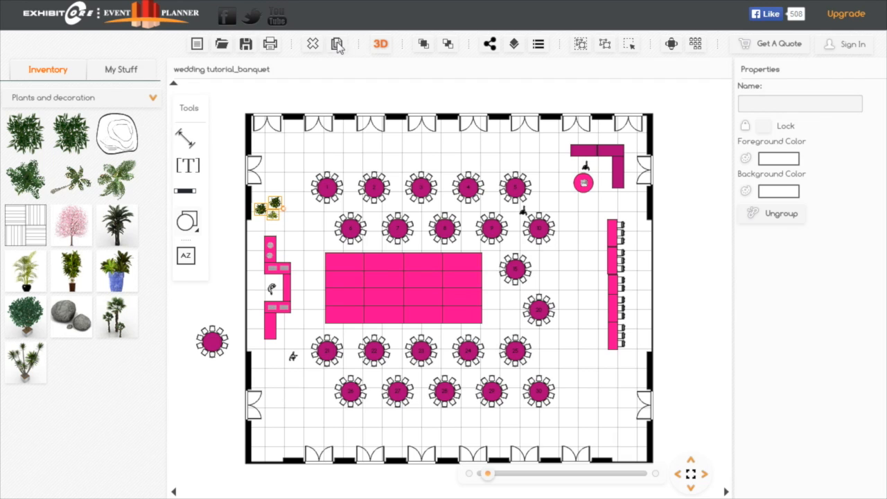
{"action": "left_click_drag", "start_coordinate": [281, 211], "coordinate": [267, 432]}
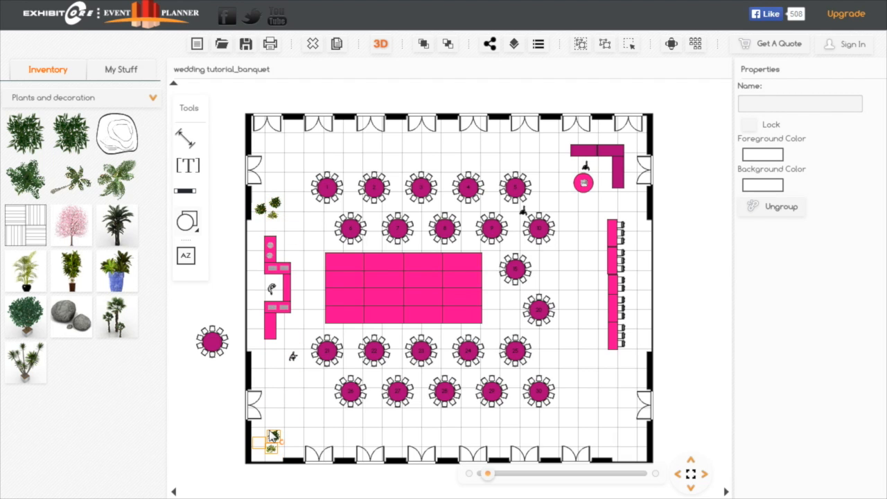
{"action": "left_click", "coordinate": [277, 204]}
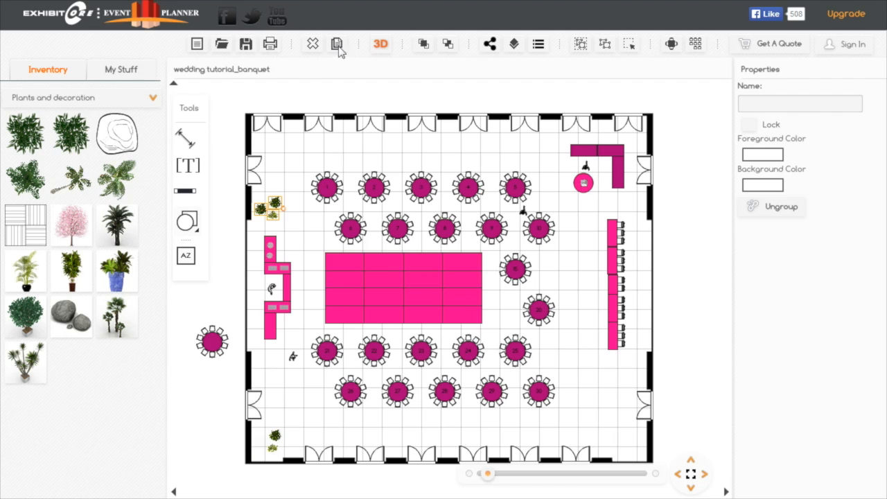
{"action": "left_click_drag", "start_coordinate": [276, 217], "coordinate": [633, 454]}
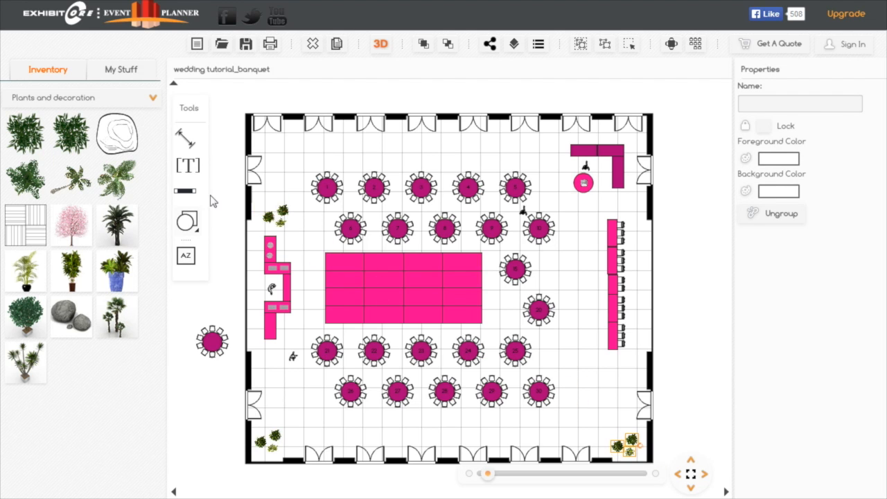
{"action": "left_click", "coordinate": [281, 213]}
{"action": "left_click_drag", "start_coordinate": [271, 208], "coordinate": [269, 208]}
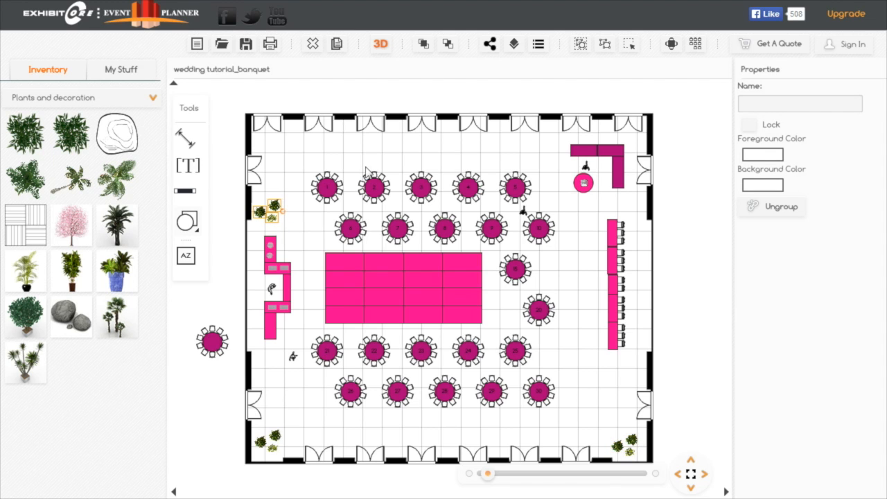
- Place a Grand Piano White from the AV Equipment inventory above the lower-right corner plants and rotate it to an angle
{"action": "left_click", "coordinate": [154, 99]}
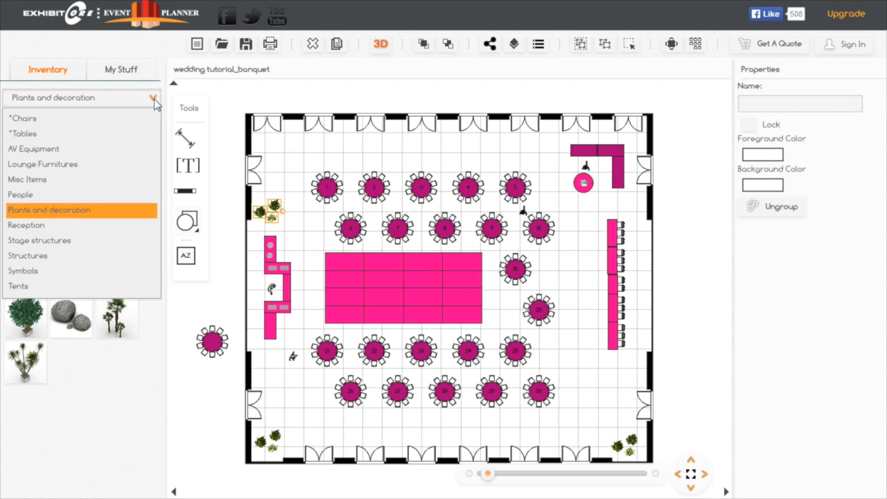
{"action": "left_click", "coordinate": [57, 151]}
{"action": "left_click_drag", "start_coordinate": [26, 274], "coordinate": [615, 416]}
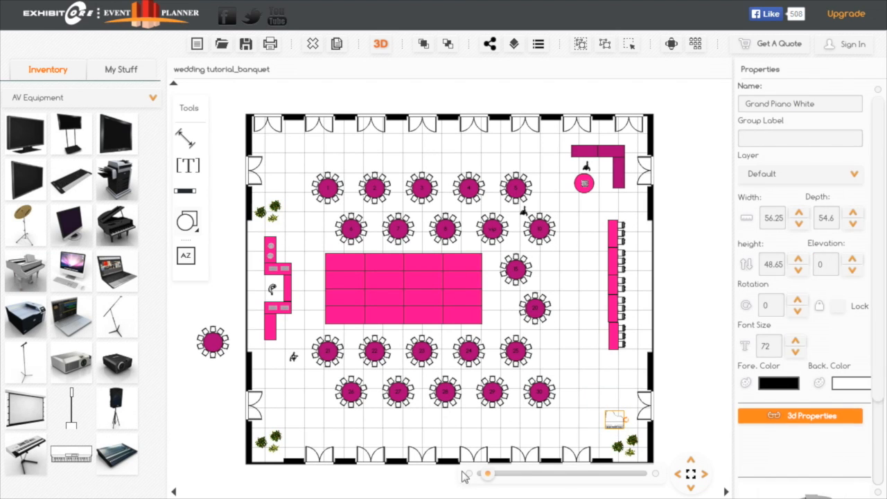
{"action": "left_click_drag", "start_coordinate": [489, 477], "coordinate": [496, 475]}
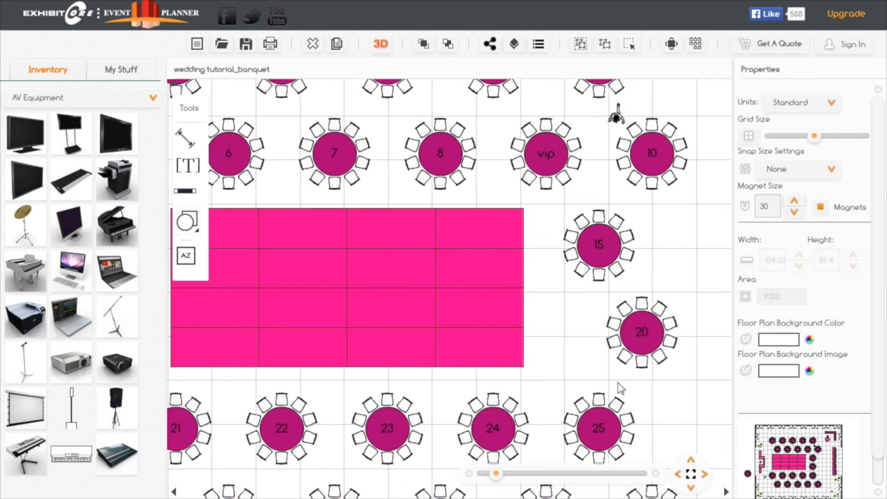
{"action": "left_click_drag", "start_coordinate": [662, 403], "coordinate": [426, 309]}
{"action": "left_click_drag", "start_coordinate": [537, 355], "coordinate": [531, 302]}
{"action": "left_click", "coordinate": [563, 368]}
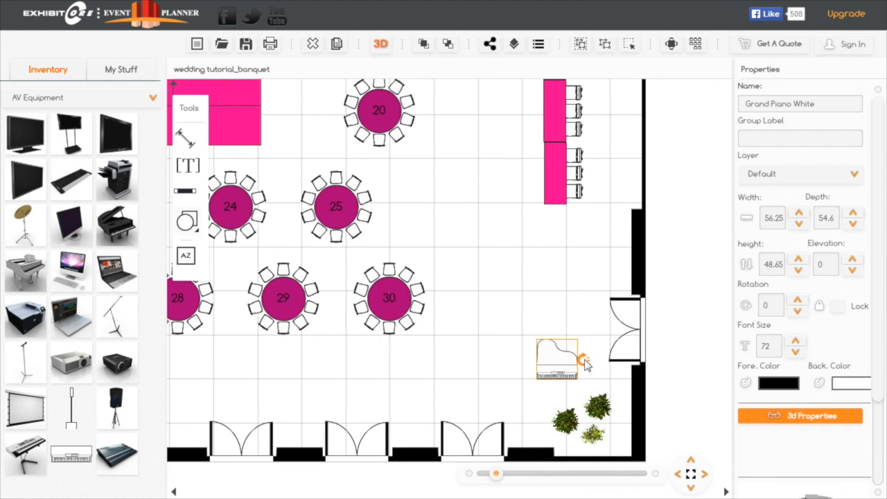
{"action": "left_click_drag", "start_coordinate": [586, 365], "coordinate": [592, 345]}
- Place a microphone stand from the AV Equipment inventory beside the grand piano
{"action": "left_click_drag", "start_coordinate": [496, 476], "coordinate": [499, 475]}
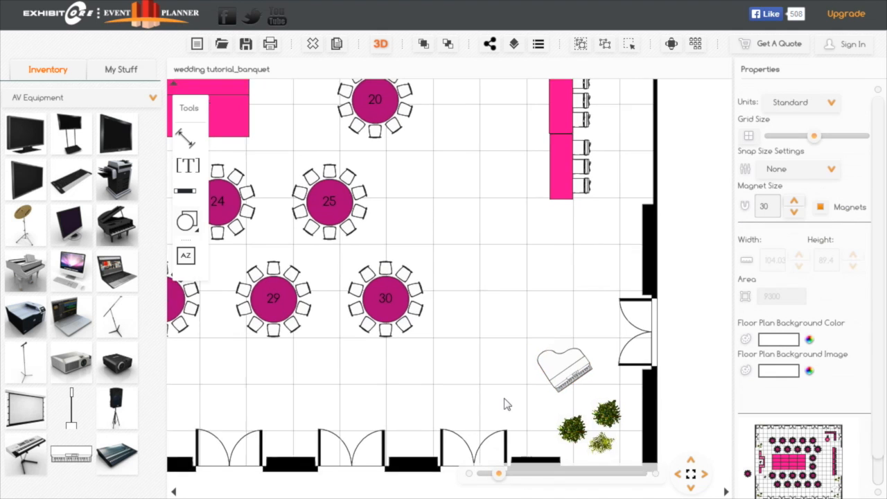
{"action": "left_click_drag", "start_coordinate": [519, 404], "coordinate": [453, 297]}
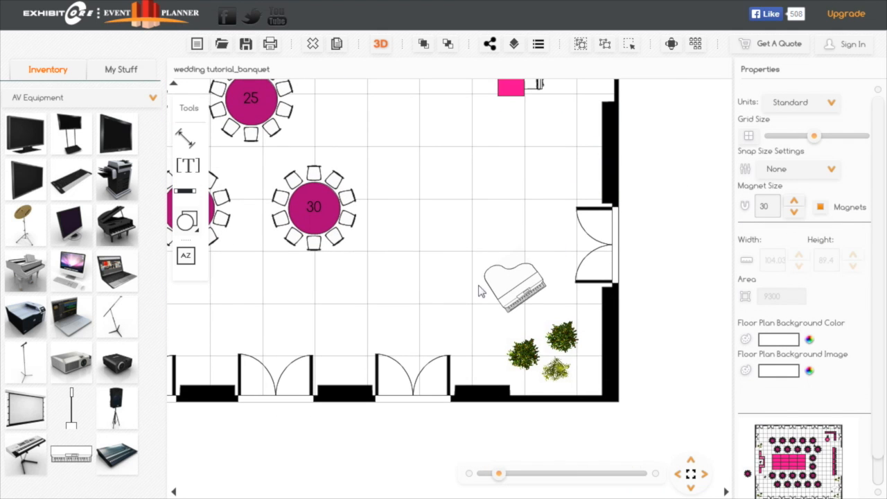
{"action": "left_click_drag", "start_coordinate": [21, 360], "coordinate": [479, 327]}
- Move table 20 sideways toward the dance floor, in line with tables 15 and 25
{"action": "left_click_drag", "start_coordinate": [455, 256], "coordinate": [535, 277]}
{"action": "left_click_drag", "start_coordinate": [511, 201], "coordinate": [527, 342]}
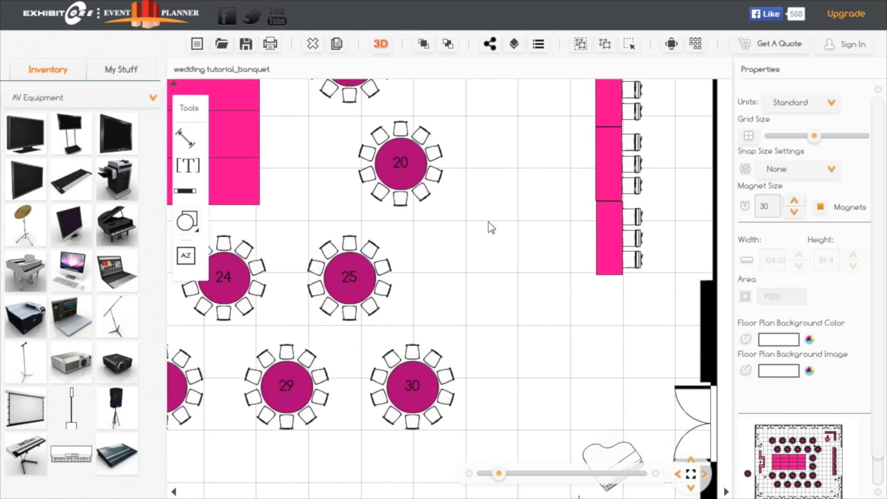
{"action": "left_click_drag", "start_coordinate": [496, 236], "coordinate": [599, 387]}
{"action": "left_click", "coordinate": [531, 335]}
{"action": "left_click_drag", "start_coordinate": [522, 334], "coordinate": [475, 333]}
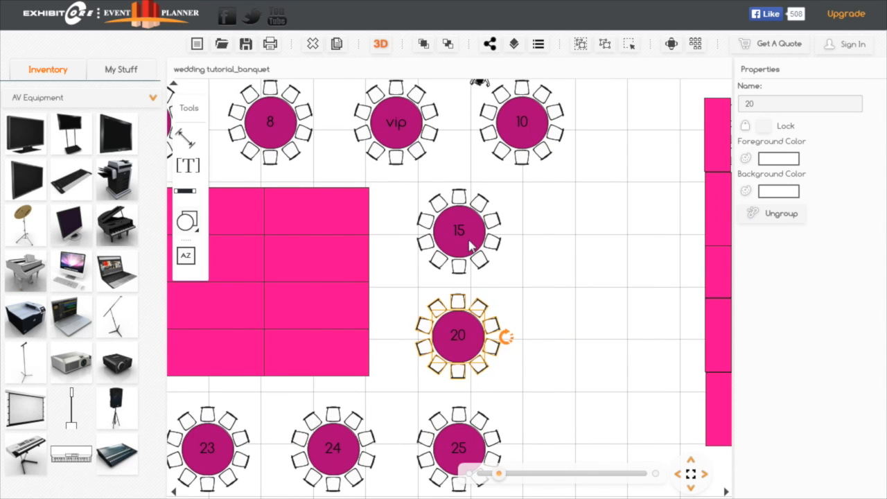
- Change the group label of table 10 to vip
{"action": "left_click", "coordinate": [526, 133]}
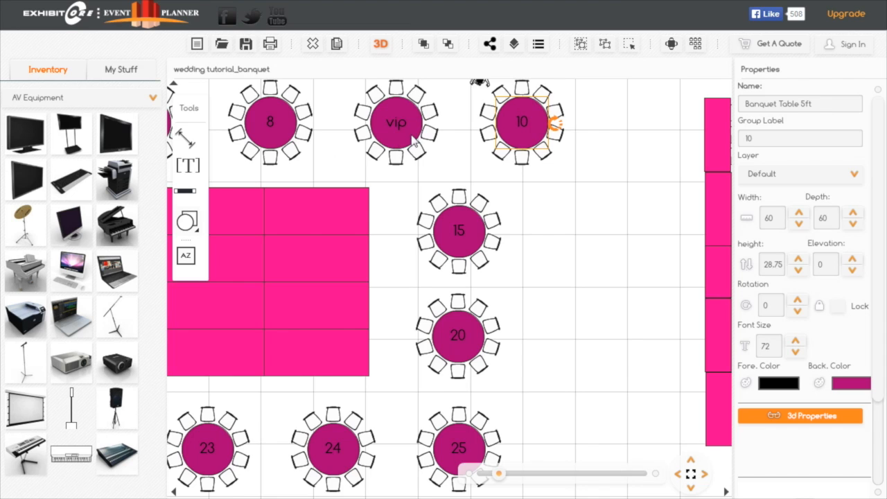
{"action": "double_click", "coordinate": [757, 139]}
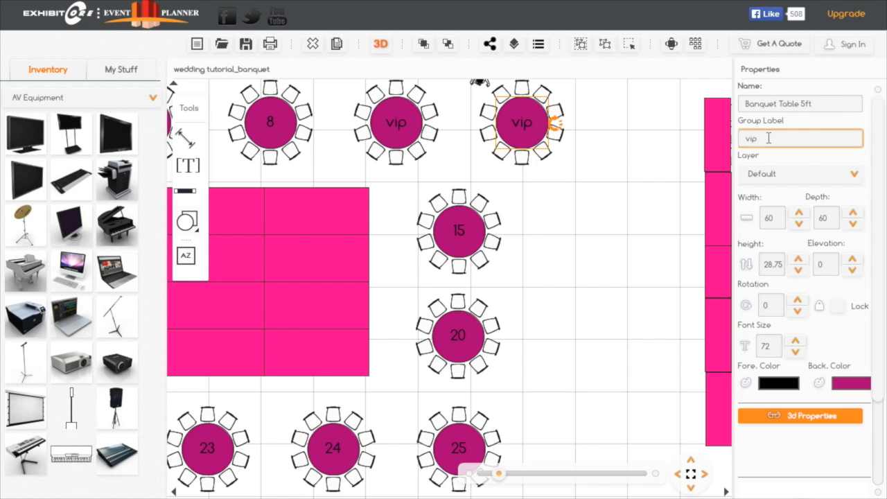
- Examine the whole banquet layout in 3D, including the piano corner, and return to the floor plan
{"action": "left_click", "coordinate": [691, 474]}
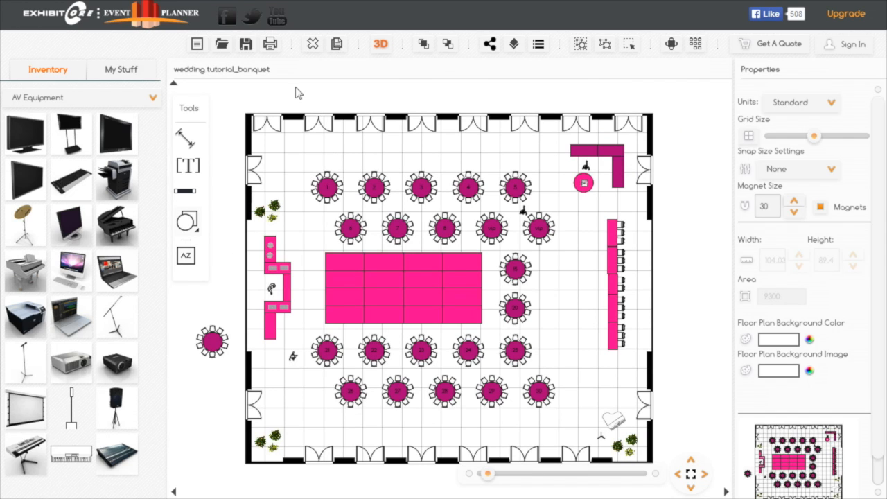
{"action": "left_click", "coordinate": [381, 45]}
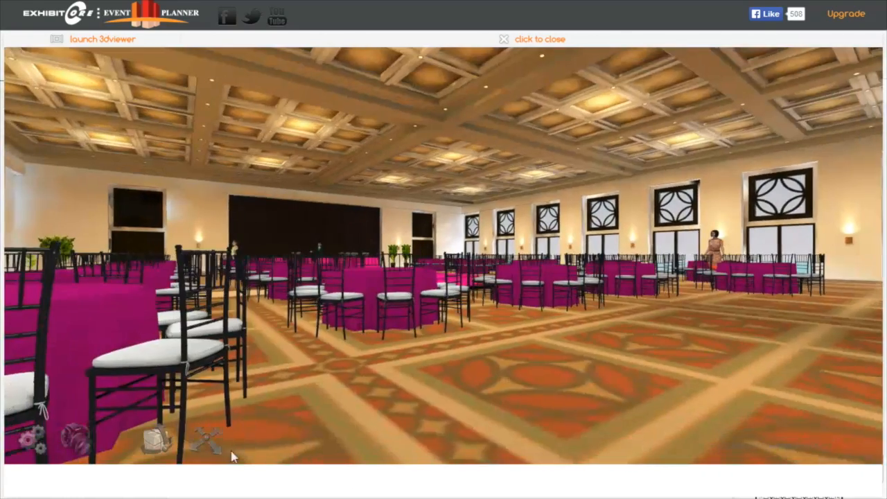
{"action": "left_click", "coordinate": [203, 447]}
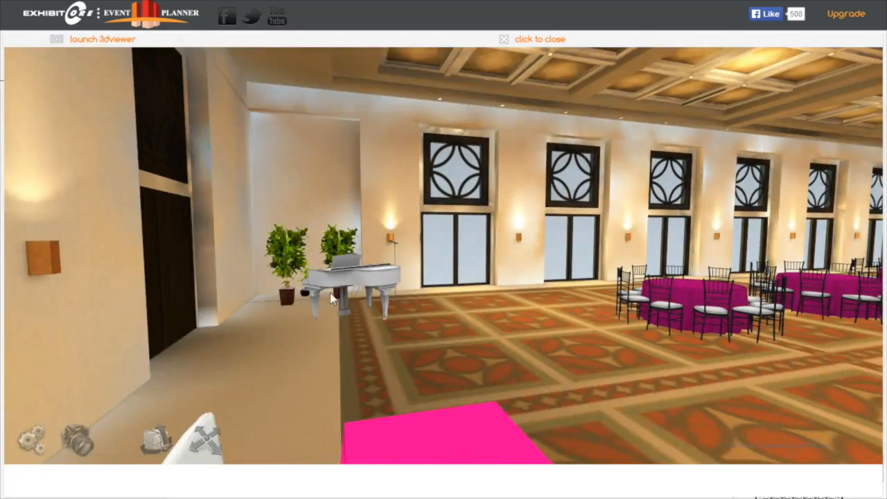
{"action": "left_click", "coordinate": [517, 40]}
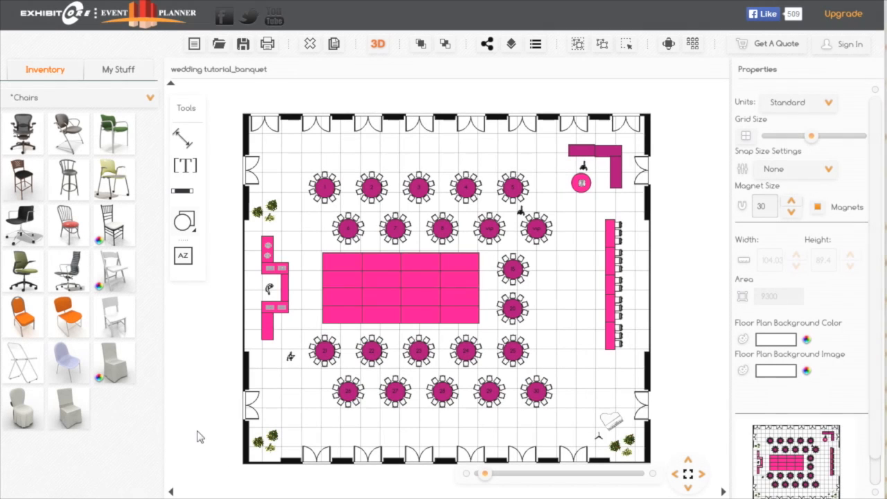
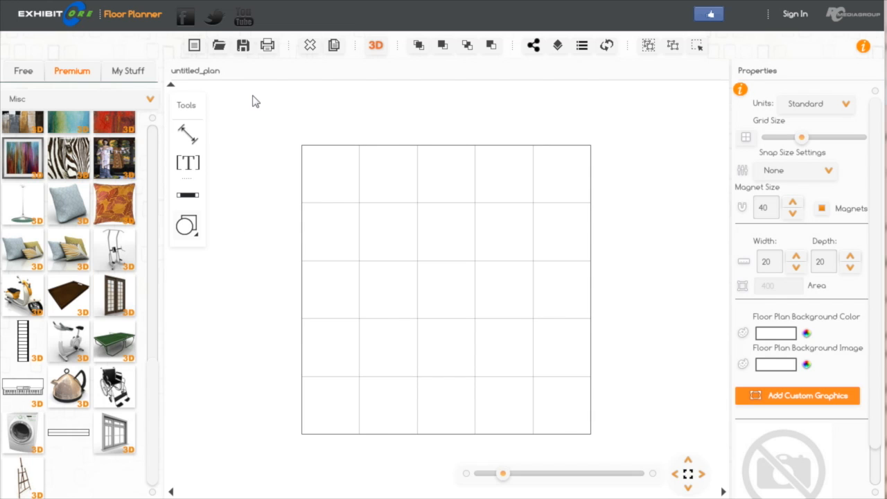
- Open the saved floor plan wedding tutorial_banquet
{"action": "left_click", "coordinate": [219, 48]}
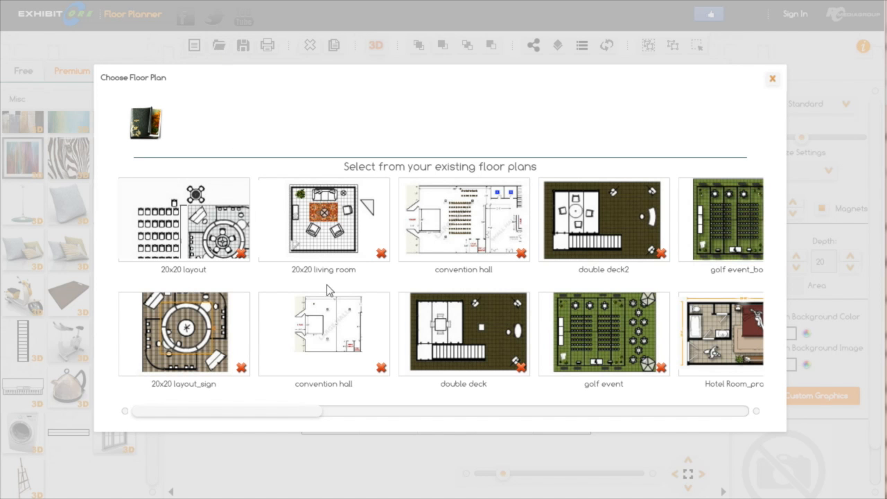
{"action": "left_click_drag", "start_coordinate": [298, 415], "coordinate": [700, 400]}
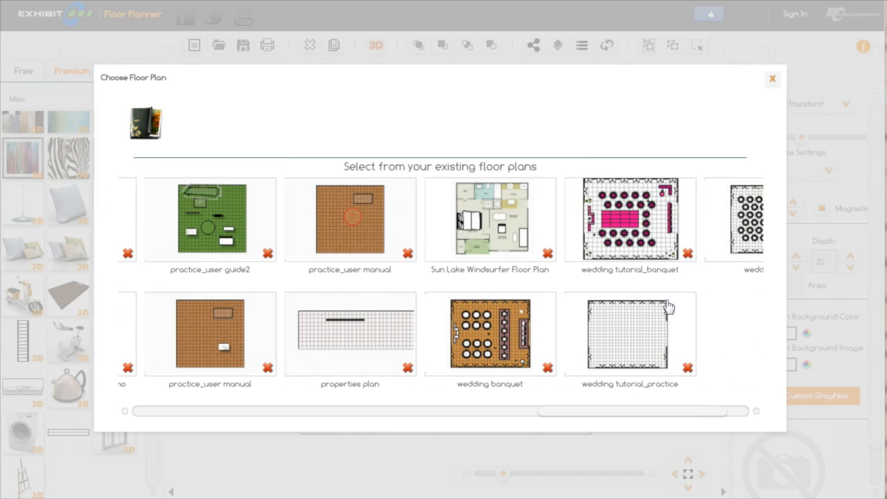
{"action": "left_click", "coordinate": [643, 224]}
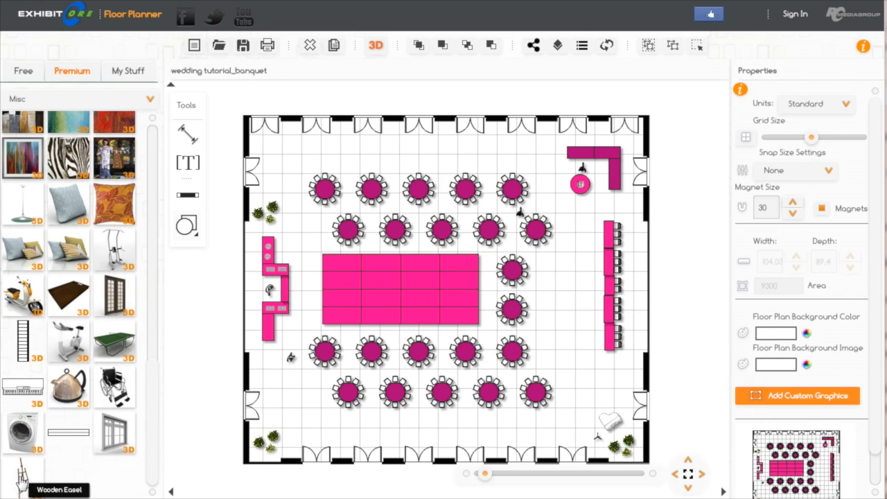
- Place a Wooden Easel on the buffet side near the corner plants, then duplicate it and set the copy closer to the doors
{"action": "left_click_drag", "start_coordinate": [12, 495], "coordinate": [293, 405]}
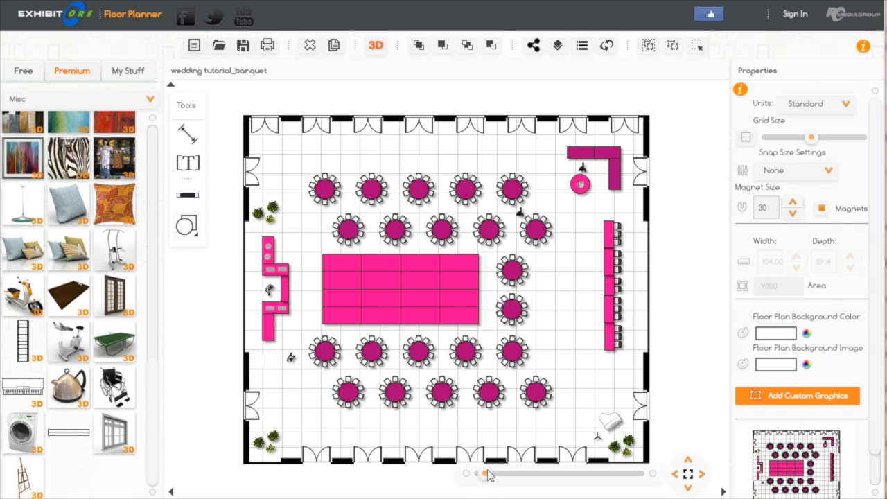
{"action": "left_click_drag", "start_coordinate": [488, 475], "coordinate": [508, 473]}
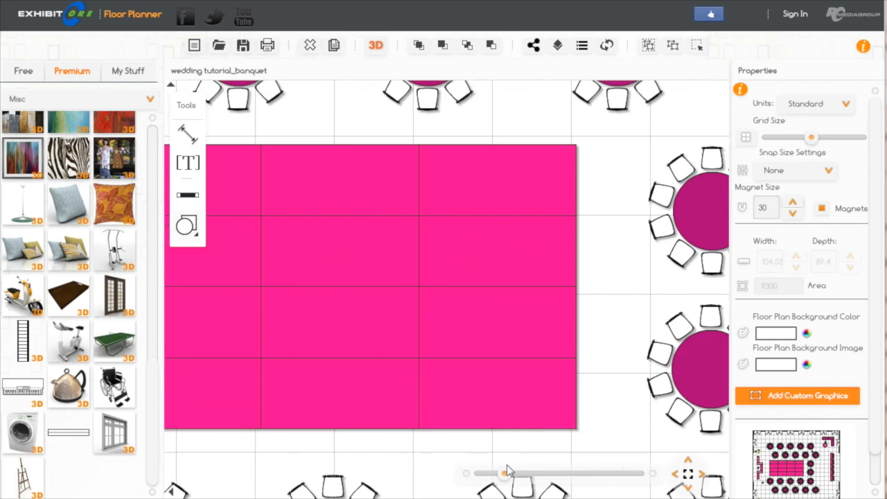
{"action": "left_click_drag", "start_coordinate": [363, 455], "coordinate": [554, 373]}
{"action": "left_click_drag", "start_coordinate": [464, 407], "coordinate": [693, 316]}
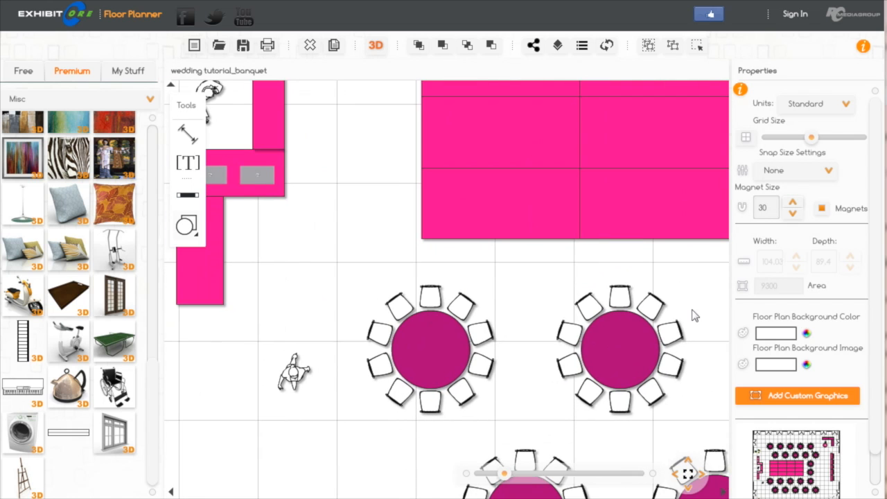
{"action": "left_click_drag", "start_coordinate": [323, 422], "coordinate": [445, 248]}
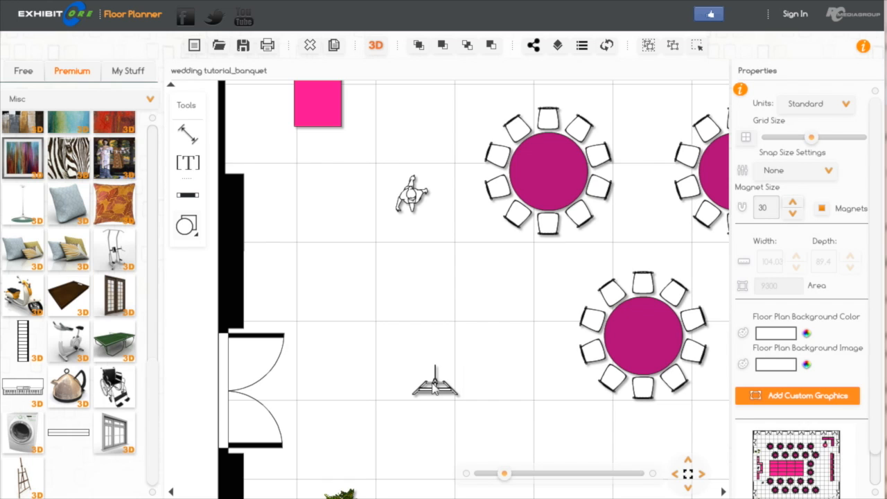
{"action": "left_click", "coordinate": [434, 387]}
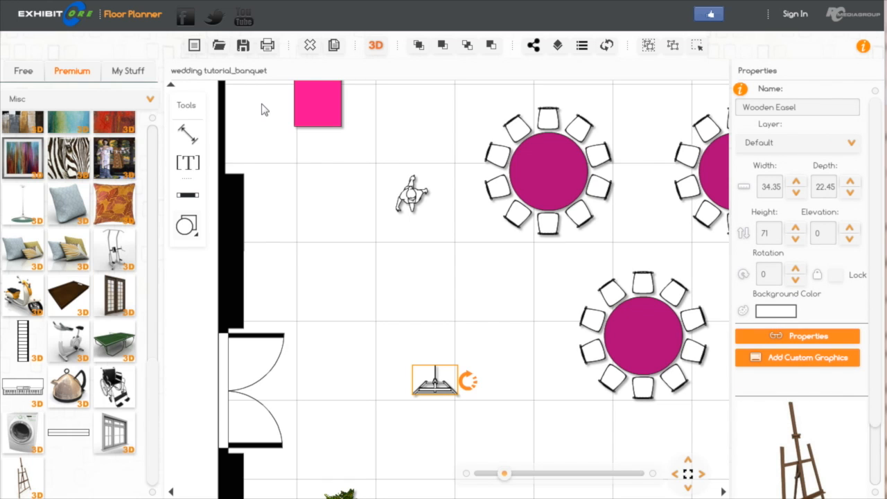
{"action": "left_click", "coordinate": [335, 47]}
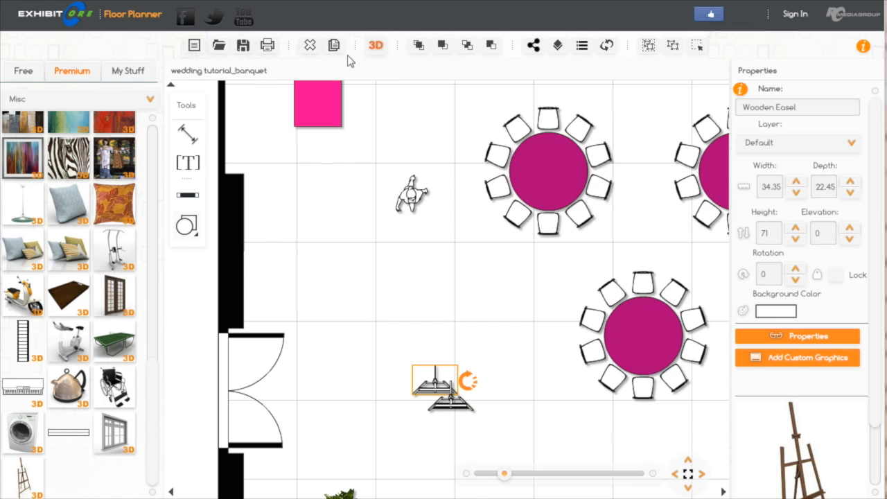
{"action": "left_click_drag", "start_coordinate": [452, 405], "coordinate": [346, 291]}
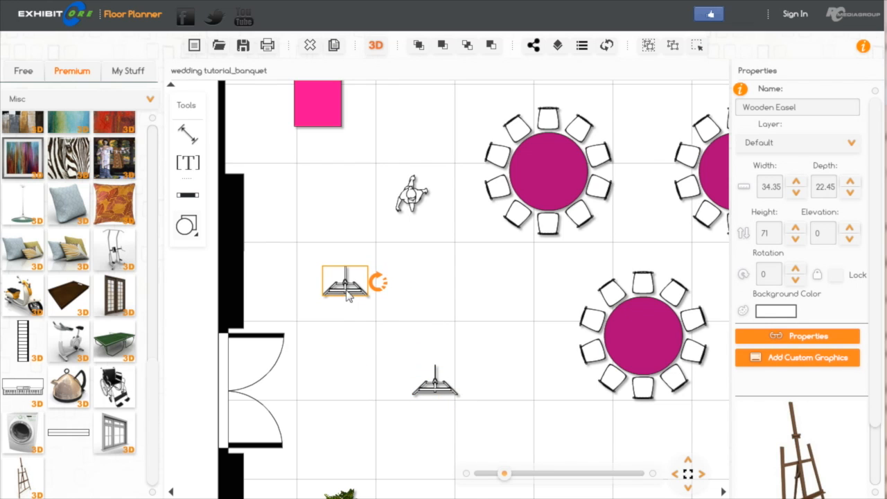
- Upload bride and groom.jpg as a custom graphic for the easel nearer the plants, enlarged and repositioned around the couple, labelled groom and bride
{"action": "left_click", "coordinate": [437, 391]}
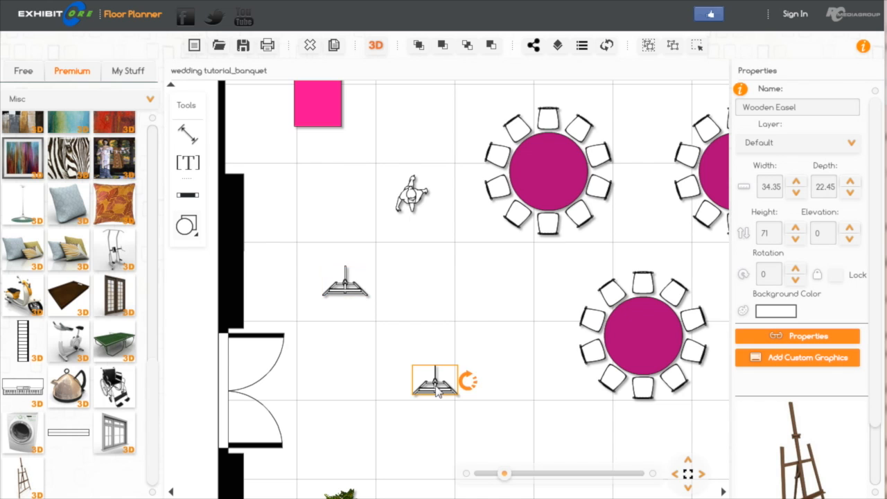
{"action": "left_click", "coordinate": [797, 362]}
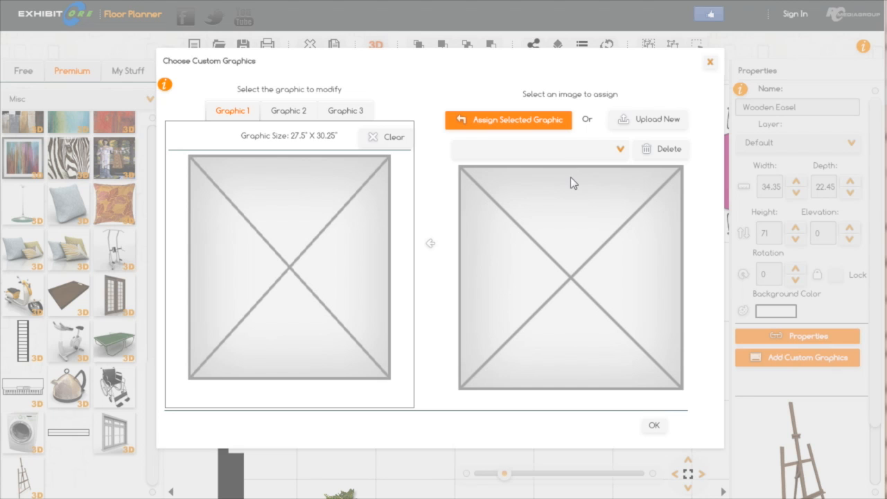
{"action": "left_click", "coordinate": [621, 148]}
{"action": "left_click", "coordinate": [622, 148]}
{"action": "left_click", "coordinate": [653, 123]}
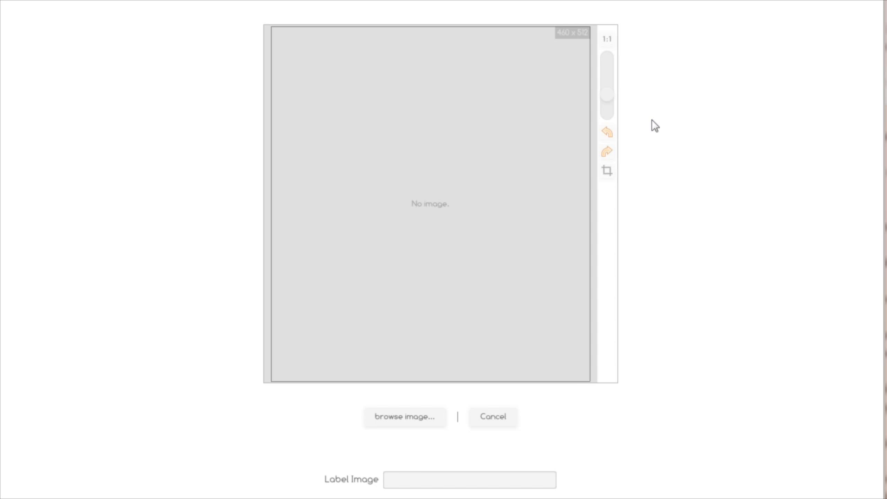
{"action": "left_click", "coordinate": [429, 416]}
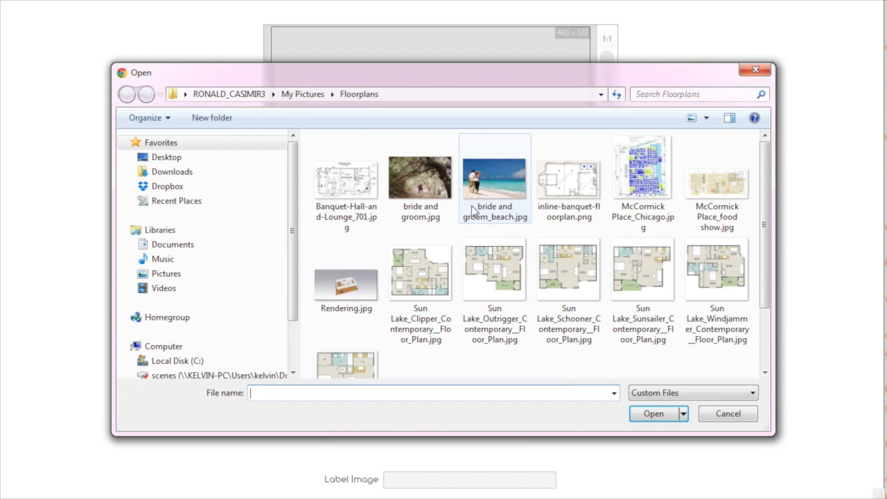
{"action": "left_click", "coordinate": [434, 199]}
{"action": "left_click", "coordinate": [648, 416]}
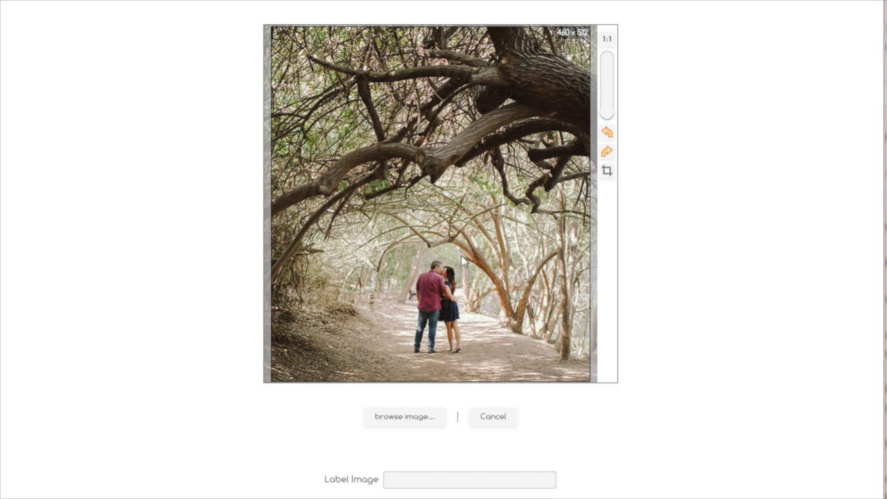
{"action": "left_click_drag", "start_coordinate": [610, 115], "coordinate": [609, 97]}
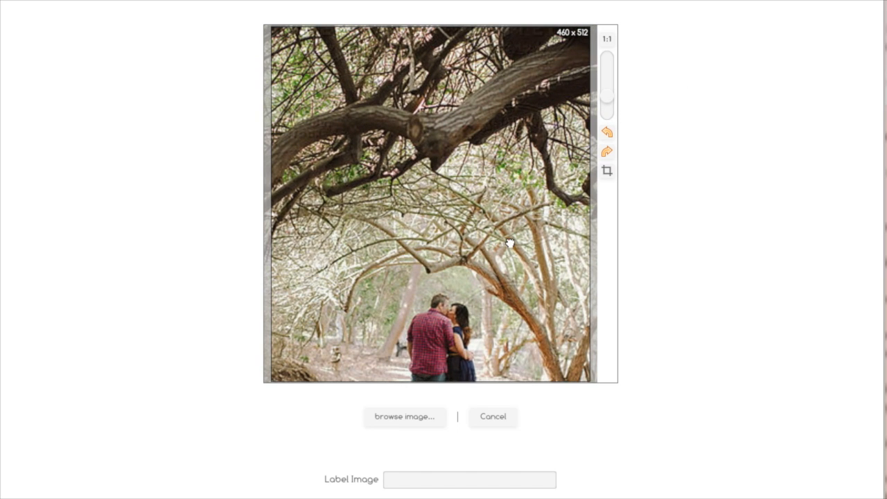
{"action": "left_click_drag", "start_coordinate": [510, 217], "coordinate": [509, 130]}
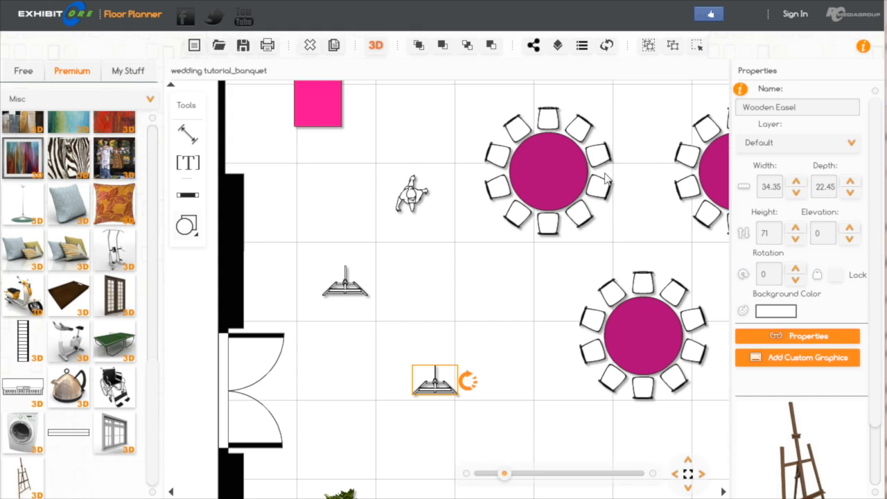
- Assign the groom and bride image to Graphic 1 of the selected easel and save the floor plan
{"action": "left_click", "coordinate": [792, 357]}
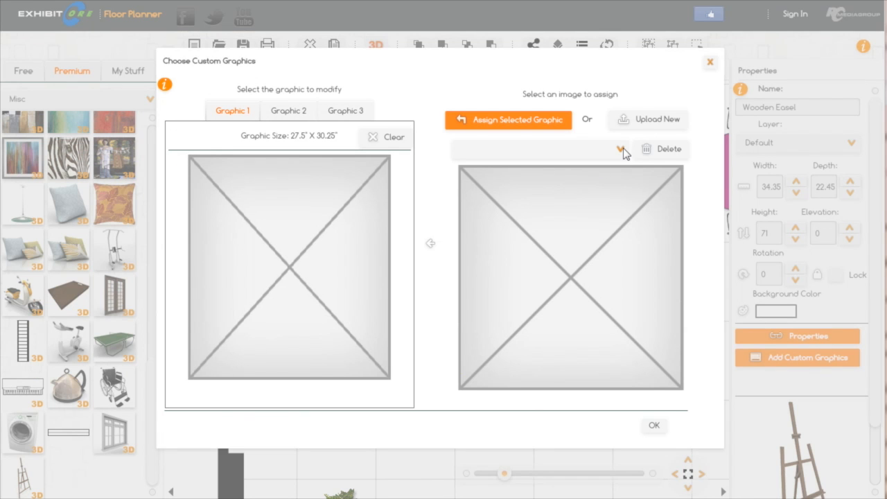
{"action": "left_click", "coordinate": [622, 149]}
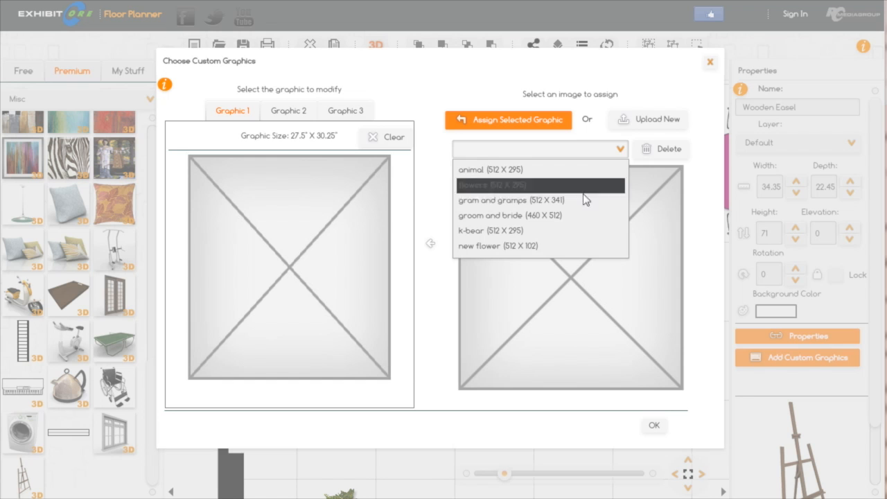
{"action": "left_click", "coordinate": [517, 216]}
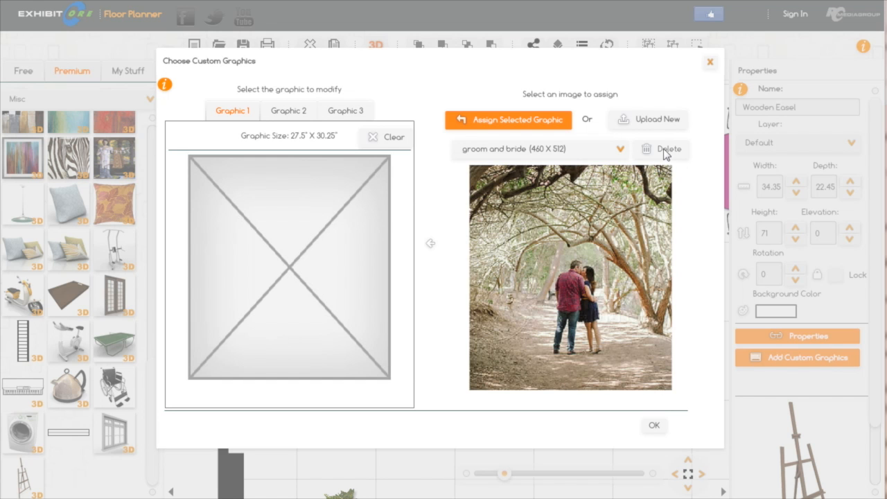
{"action": "left_click", "coordinate": [484, 120]}
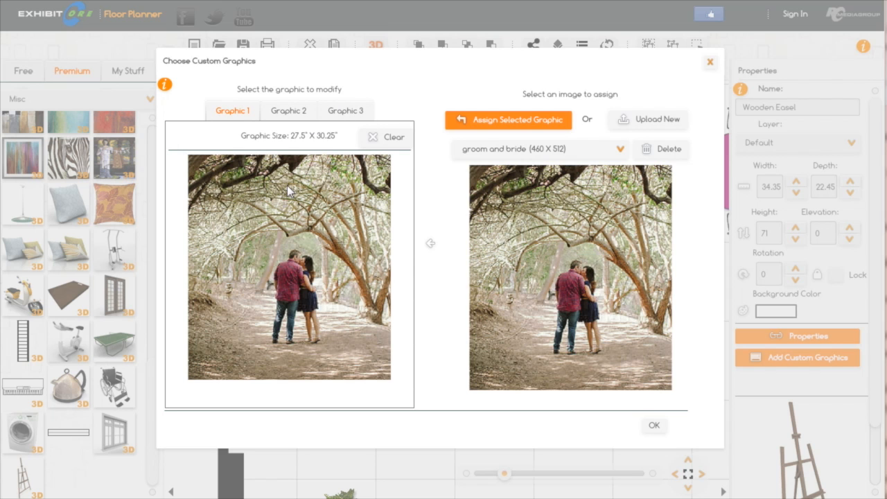
{"action": "left_click", "coordinate": [655, 426]}
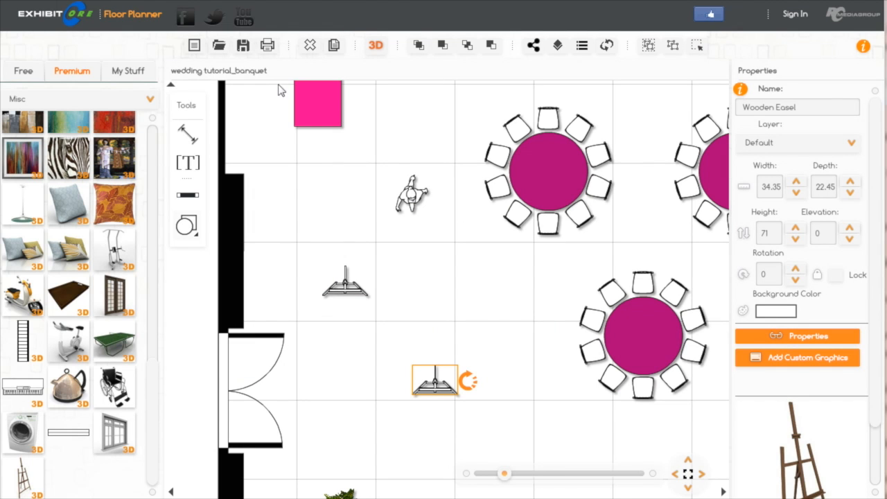
{"action": "left_click", "coordinate": [241, 46]}
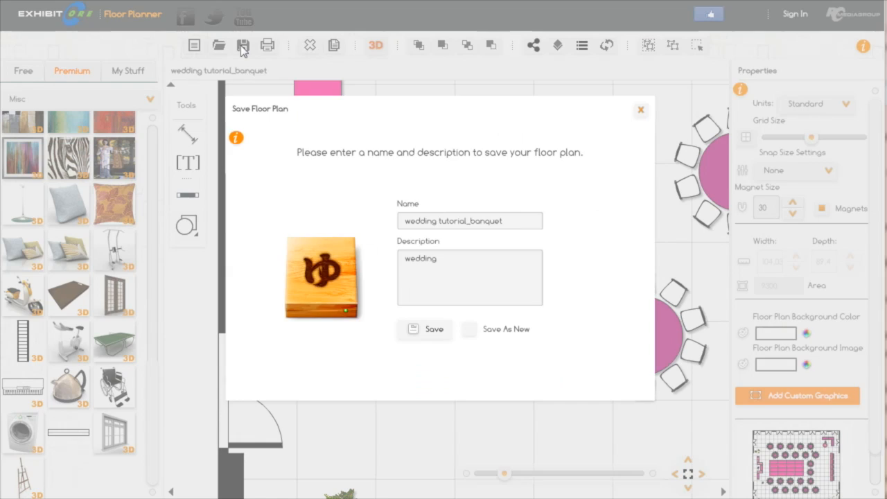
{"action": "left_click", "coordinate": [430, 329]}
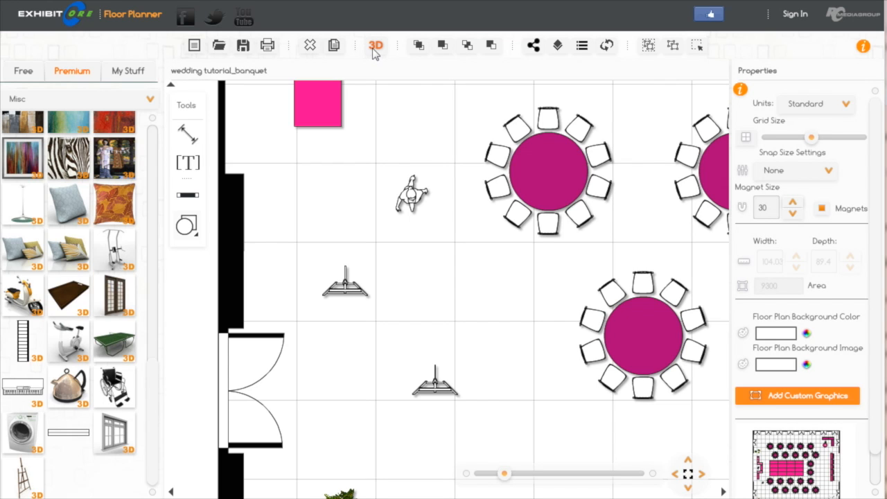
- Examine the ballroom with its easels in 3D and return to the floor plan
{"action": "left_click", "coordinate": [376, 46]}
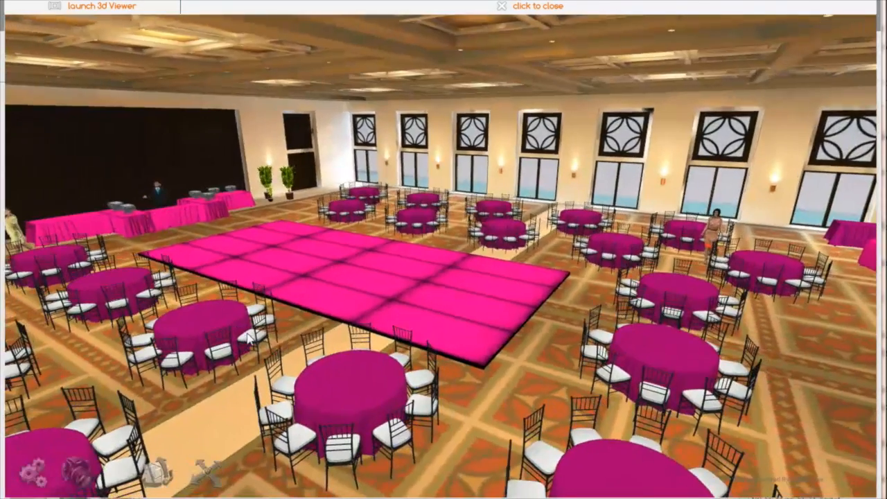
{"action": "left_click", "coordinate": [211, 476]}
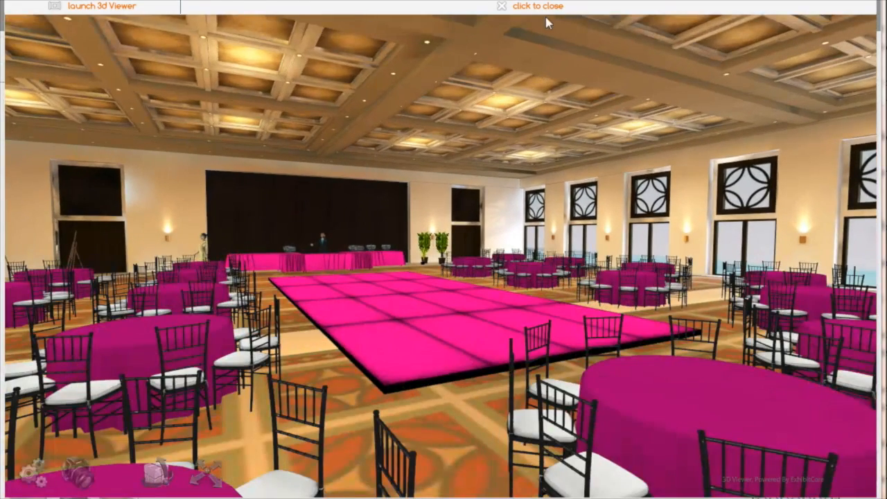
{"action": "left_click", "coordinate": [548, 9]}
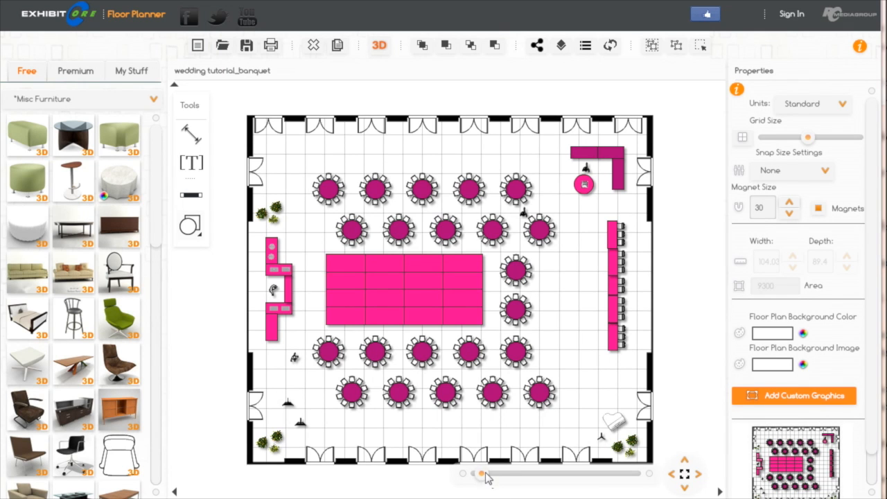
- Duplicate the wooden easel nearest the corner plants, fit the whole plan in view and save it as wedding tutorial_banquet
{"action": "left_click_drag", "start_coordinate": [483, 475], "coordinate": [491, 475]}
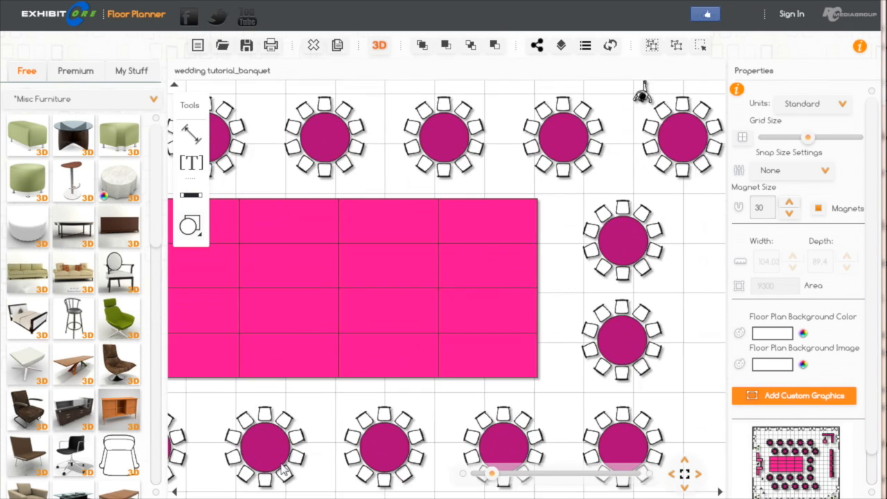
{"action": "left_click_drag", "start_coordinate": [220, 484], "coordinate": [451, 331]}
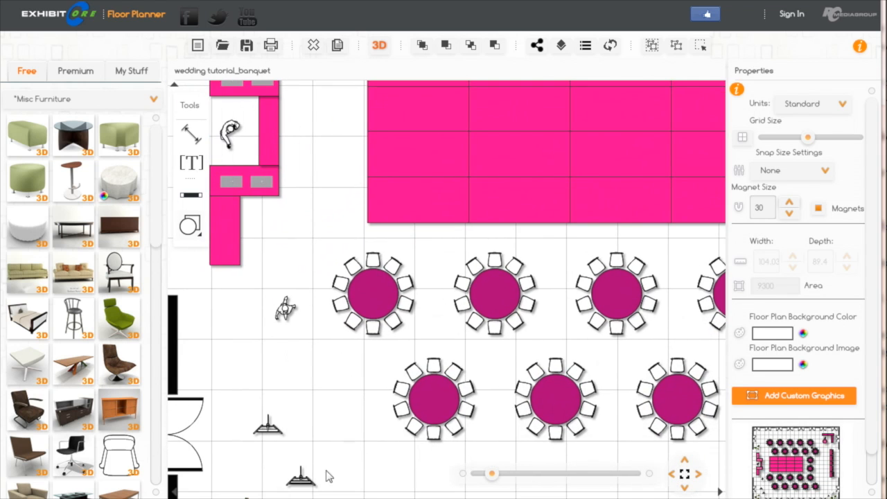
{"action": "left_click", "coordinate": [299, 483]}
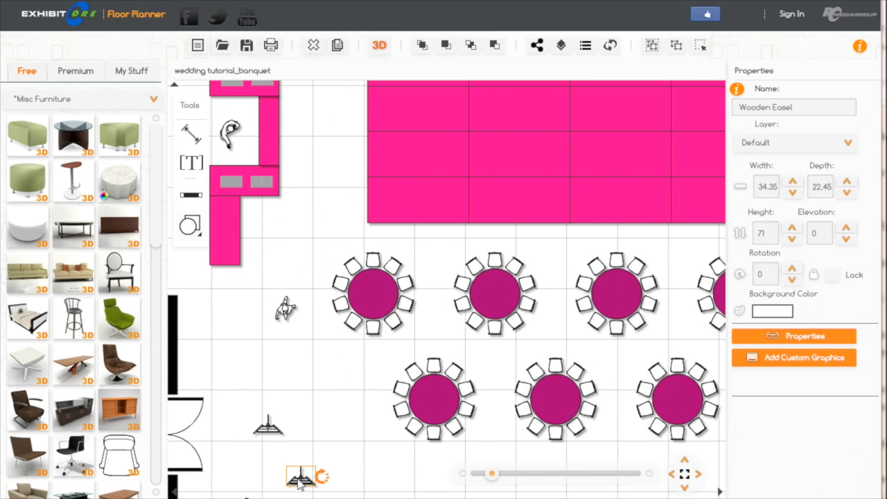
{"action": "left_click", "coordinate": [337, 47]}
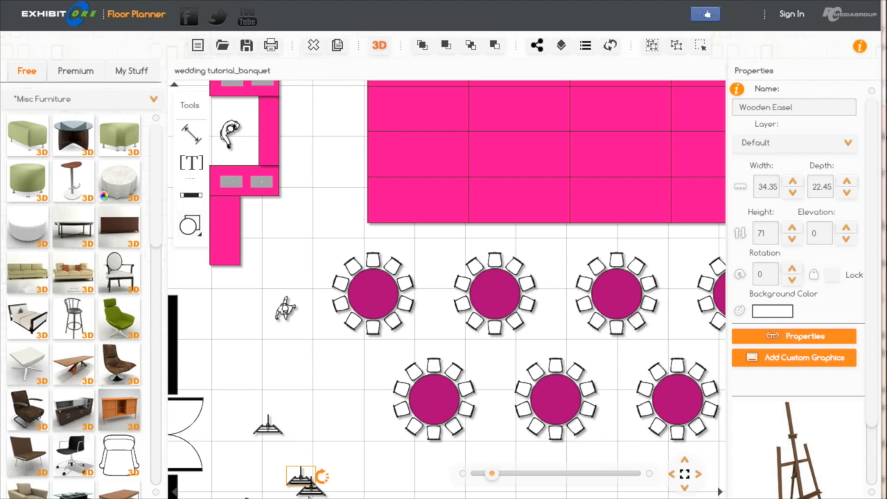
{"action": "left_click", "coordinate": [338, 46]}
{"action": "left_click", "coordinate": [684, 476]}
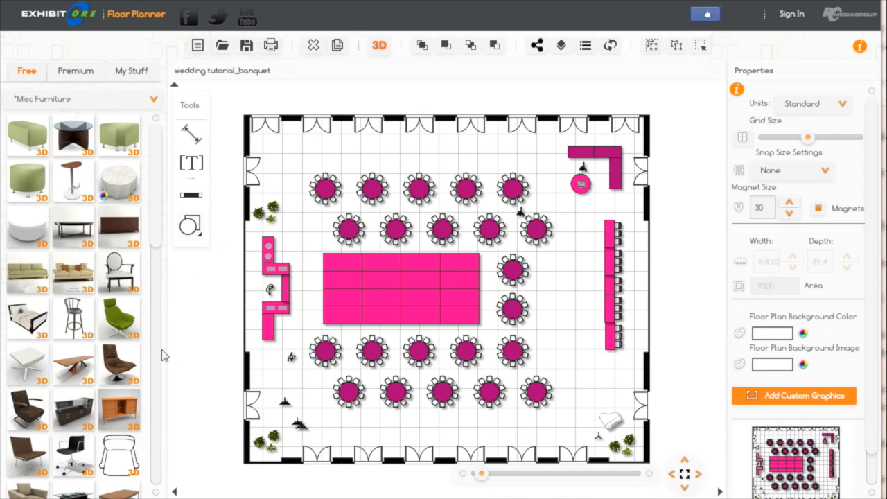
{"action": "left_click", "coordinate": [247, 47]}
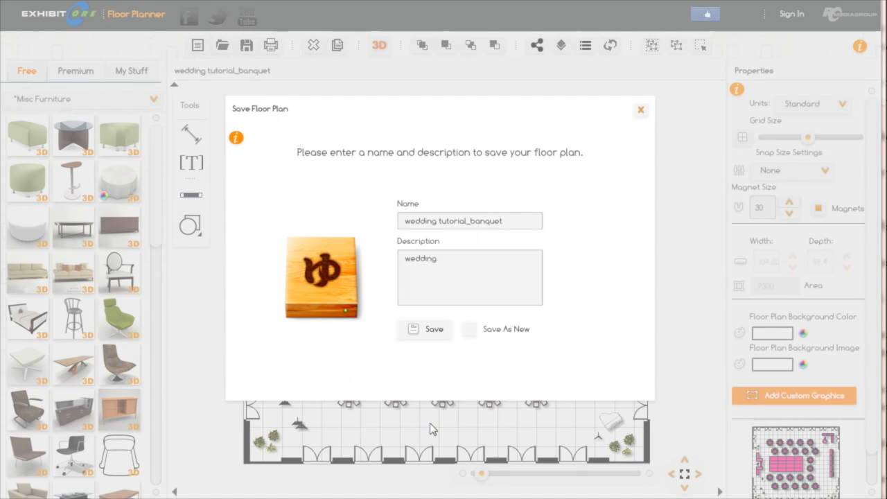
{"action": "left_click", "coordinate": [428, 337]}
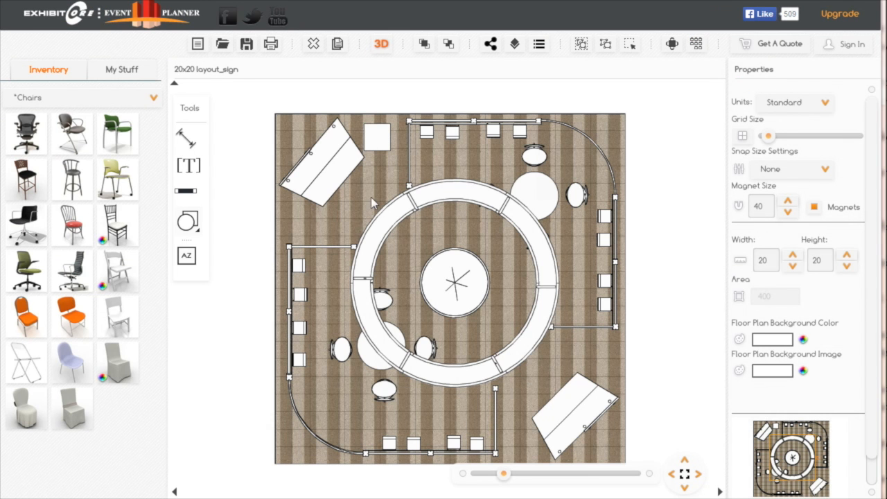
- Open the saved floor plan wedding tutorial_banquet
{"action": "left_click", "coordinate": [222, 44]}
{"action": "left_click", "coordinate": [551, 428]}
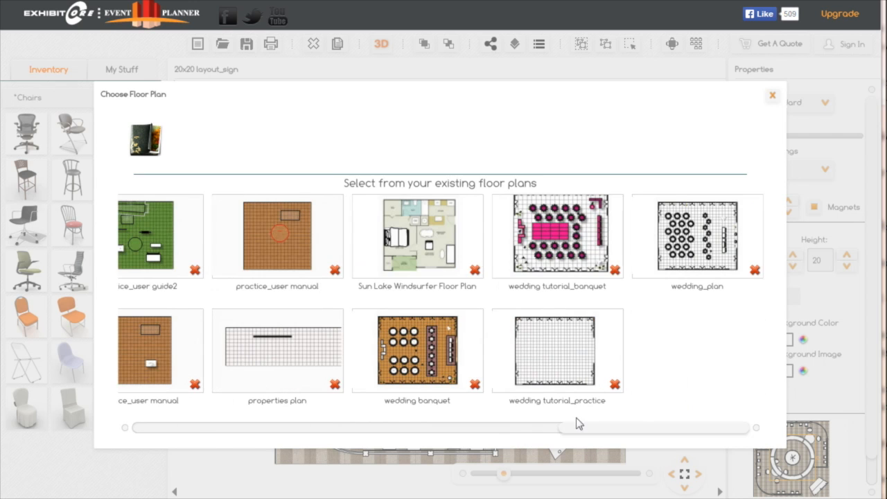
{"action": "left_click", "coordinate": [567, 236]}
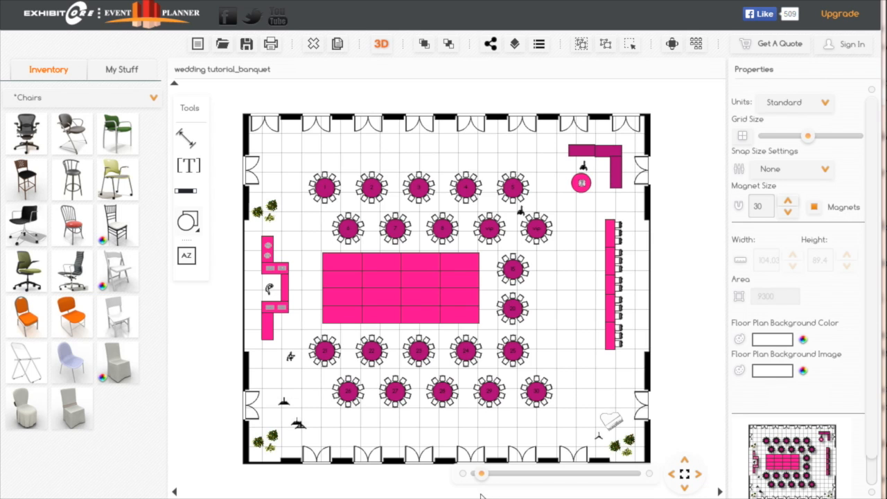
- Place a wooden easel beside the corner plants near table 26, rotated to 155, and delete the easel in front of the nearby double doors
{"action": "mouse_move", "coordinate": [484, 478]}
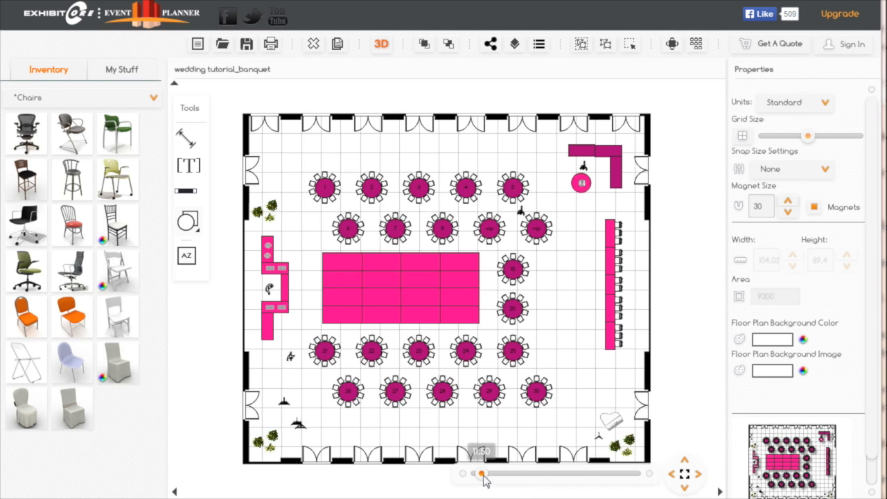
{"action": "left_click_drag", "start_coordinate": [484, 475], "coordinate": [486, 476]}
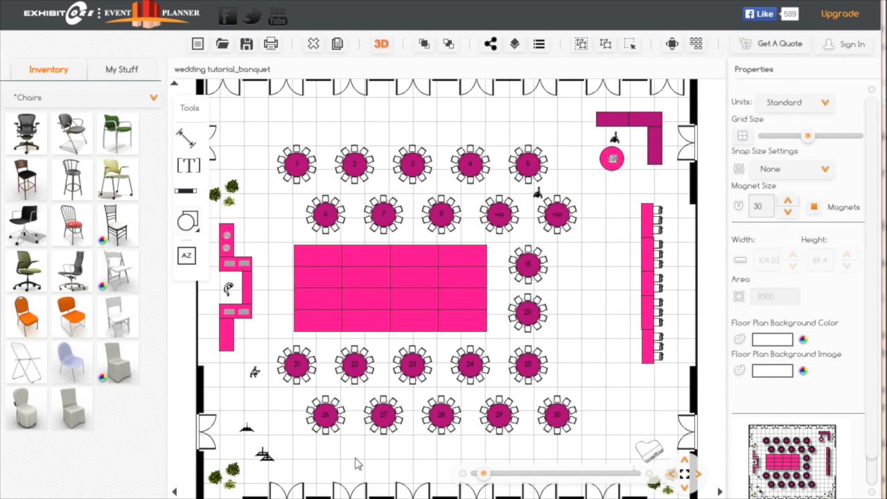
{"action": "left_click_drag", "start_coordinate": [361, 464], "coordinate": [445, 436]}
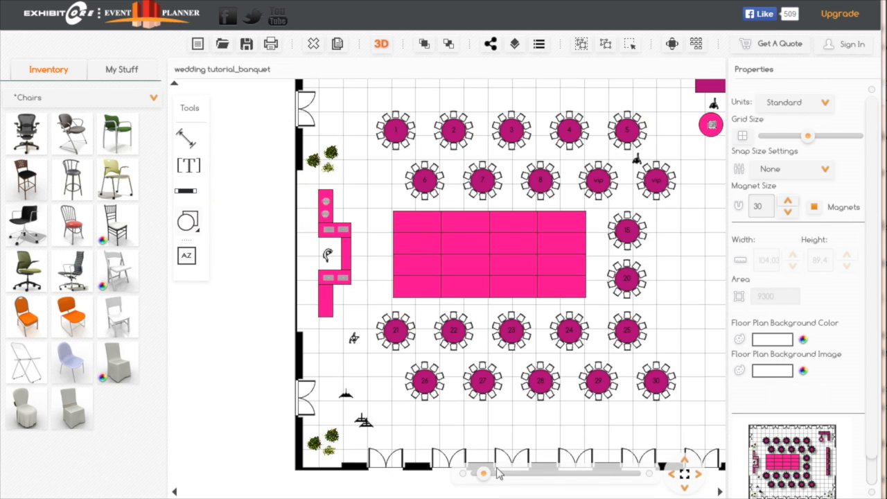
{"action": "left_click_drag", "start_coordinate": [483, 474], "coordinate": [489, 476]}
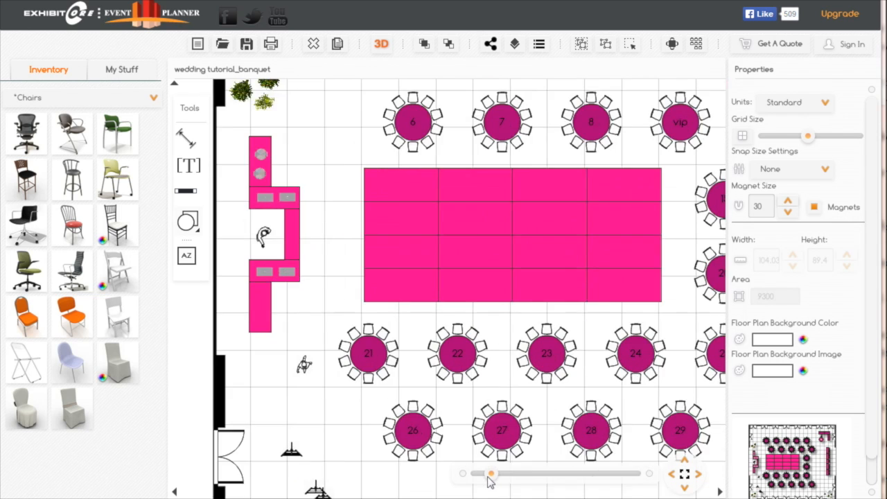
{"action": "left_click_drag", "start_coordinate": [290, 465], "coordinate": [441, 325]}
{"action": "left_click_drag", "start_coordinate": [439, 432], "coordinate": [344, 434]}
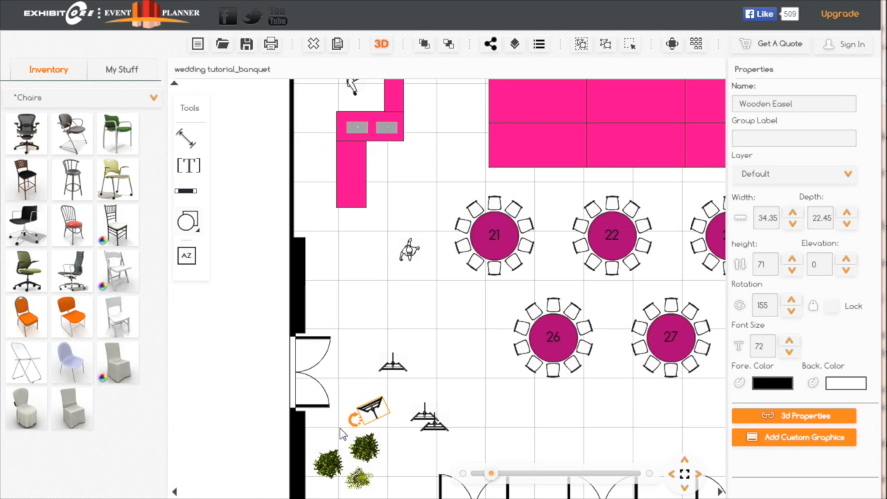
{"action": "left_click", "coordinate": [392, 364]}
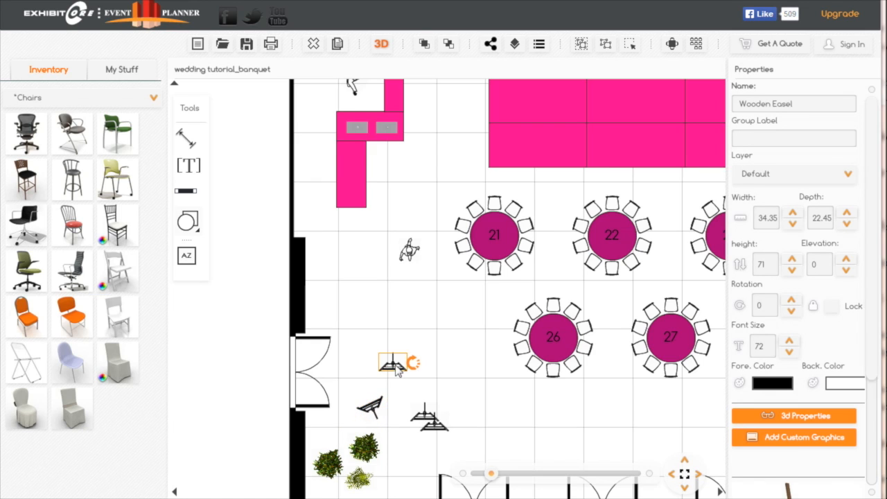
{"action": "left_click", "coordinate": [312, 45]}
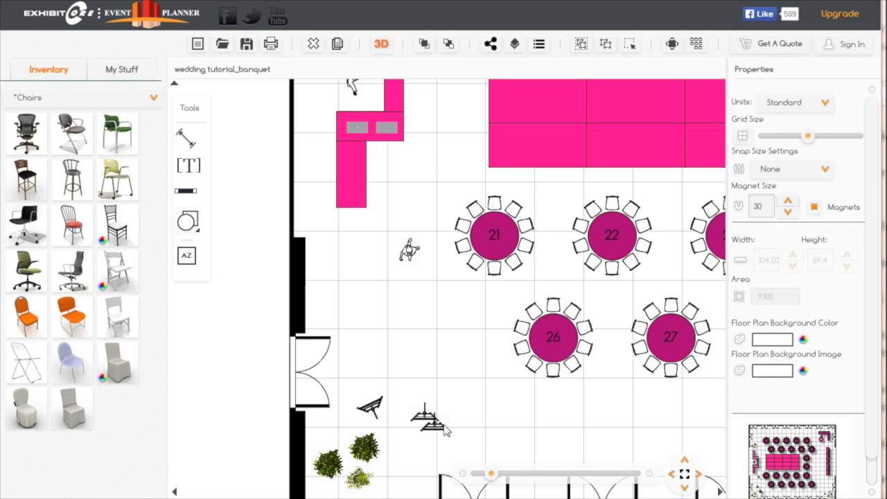
- Move one of the overlapping wooden easels to the ballroom corner near table 1, rotate it to 55 and fit the whole plan in view
{"action": "left_click_drag", "start_coordinate": [431, 421], "coordinate": [433, 134]}
{"action": "left_click_drag", "start_coordinate": [430, 175], "coordinate": [459, 464]}
{"action": "left_click_drag", "start_coordinate": [461, 420], "coordinate": [407, 114]}
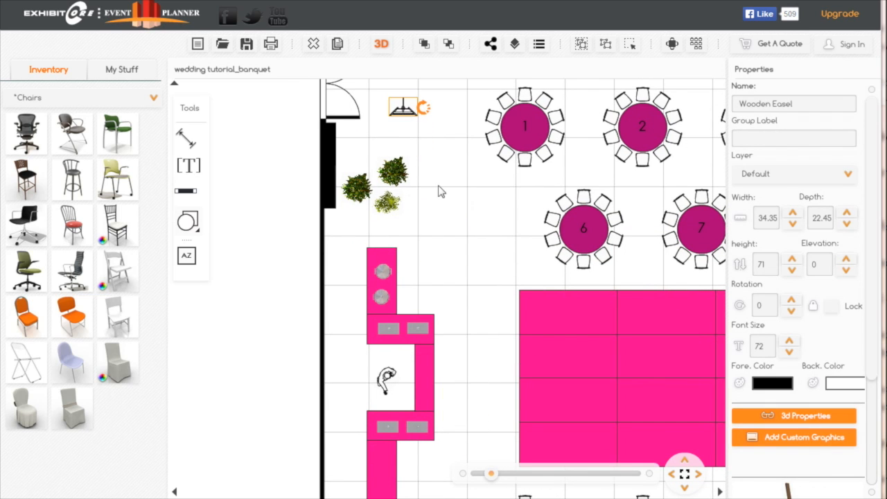
{"action": "left_click_drag", "start_coordinate": [446, 194], "coordinate": [455, 337]}
{"action": "left_click_drag", "start_coordinate": [412, 255], "coordinate": [420, 217]}
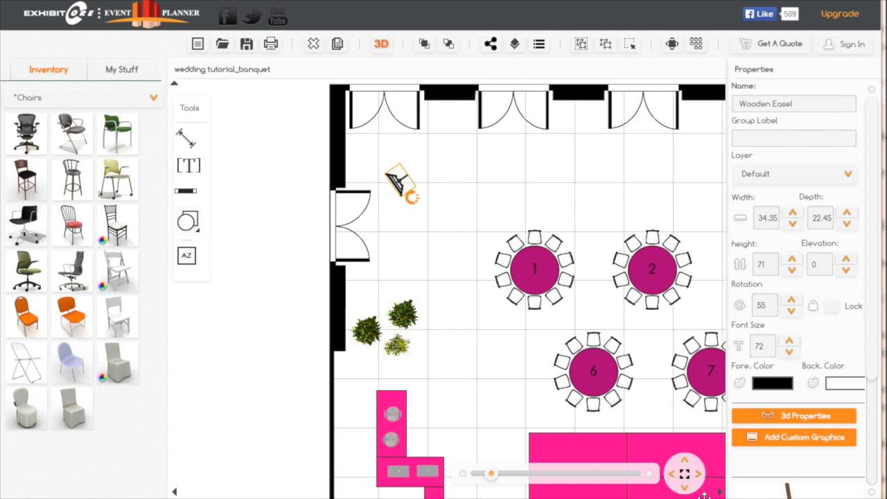
{"action": "left_click", "coordinate": [685, 476]}
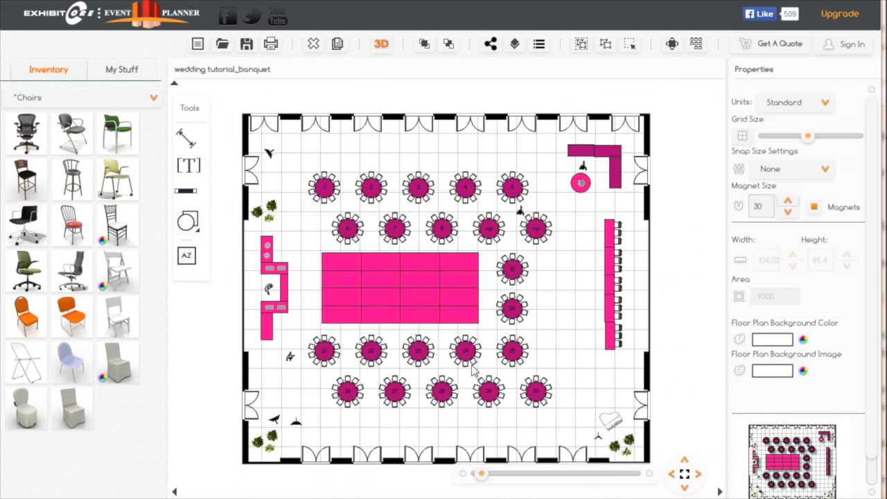
- Delete the leftover easel near the corner plants by table 26 and show the Tables category of the inventory
{"action": "left_click", "coordinate": [295, 426]}
{"action": "left_click", "coordinate": [314, 46]}
{"action": "left_click", "coordinate": [152, 100]}
{"action": "left_click", "coordinate": [35, 138]}
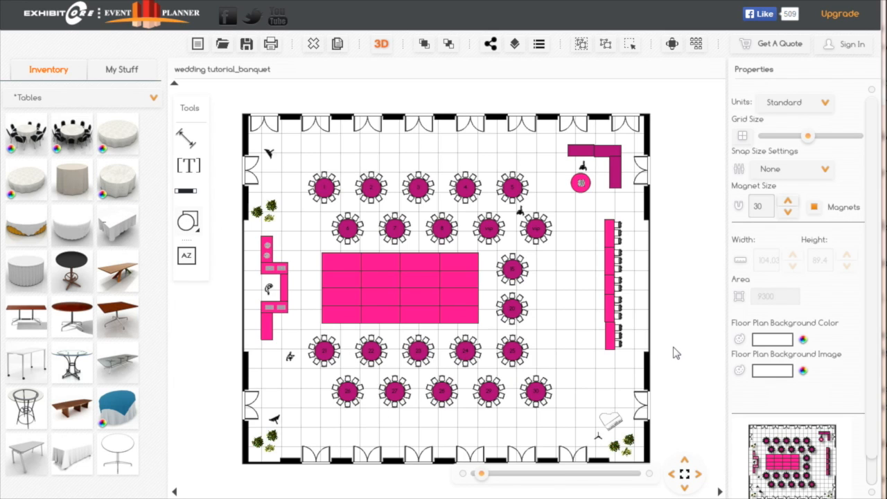
{"action": "left_click_drag", "start_coordinate": [679, 352], "coordinate": [691, 345]}
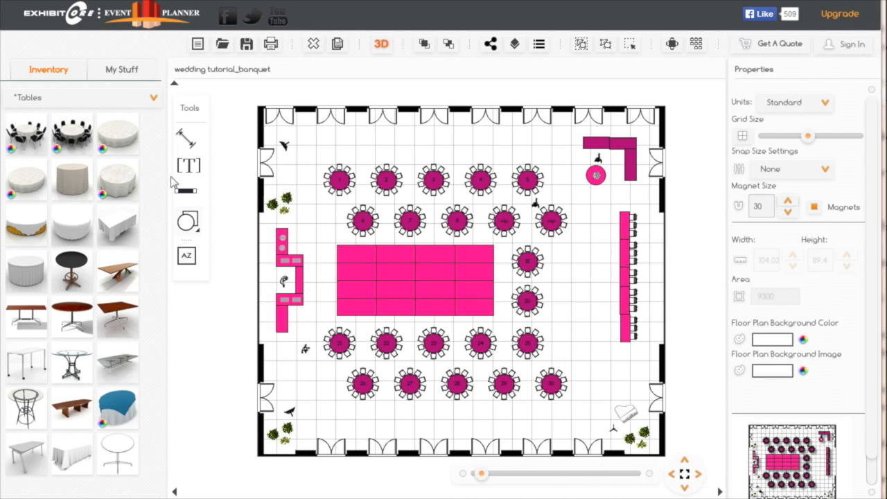
- Review the floor plan's email and link sharing options, including the 2D and 3D links, and close the sharing dialog
{"action": "left_click", "coordinate": [490, 44]}
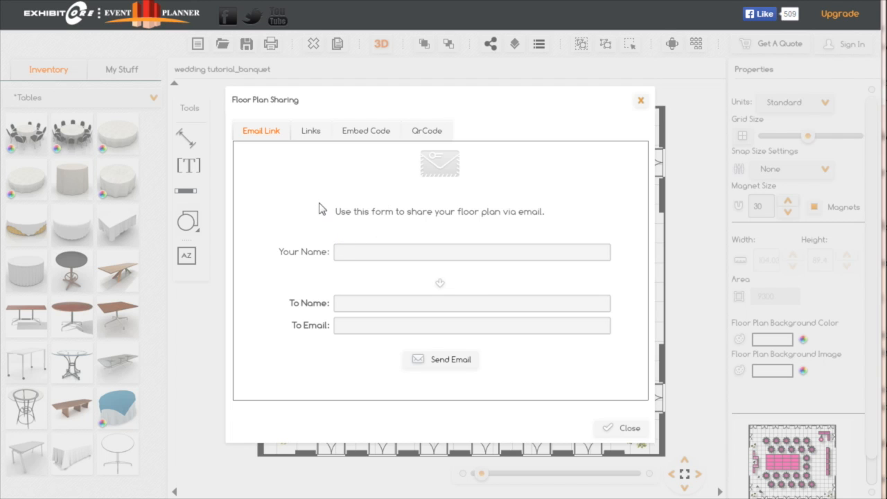
{"action": "left_click", "coordinate": [312, 134]}
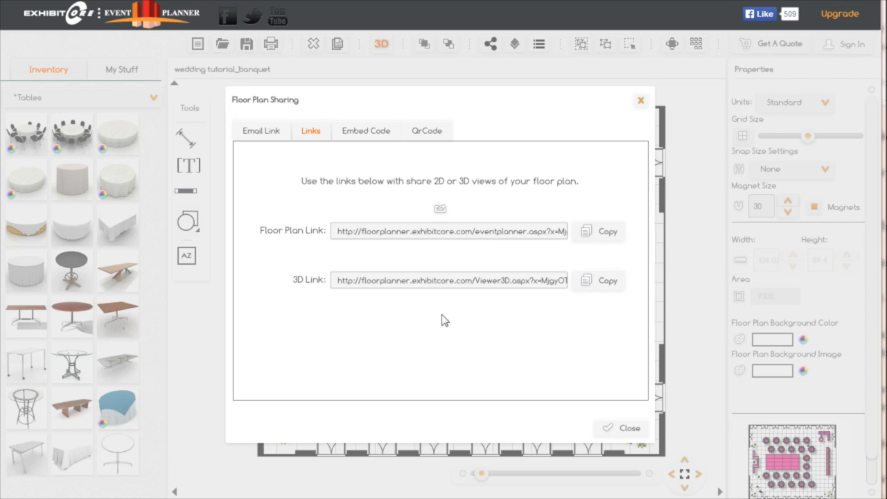
{"action": "left_click", "coordinate": [629, 430]}
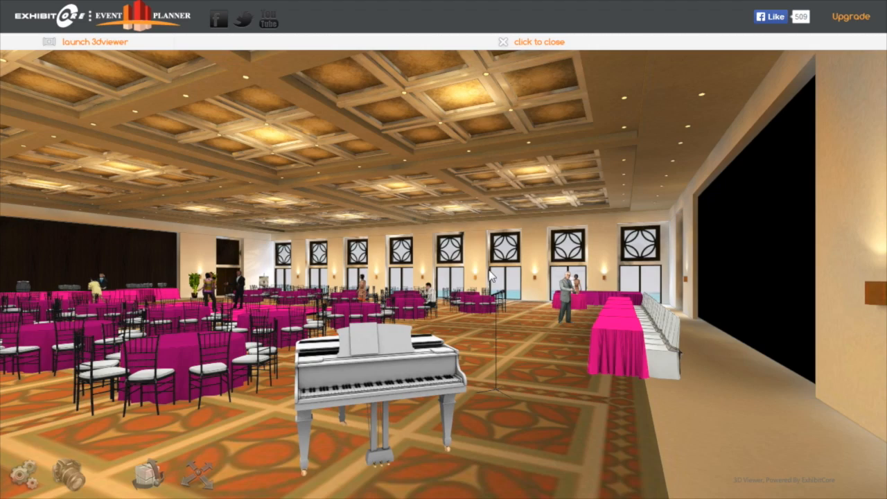
- Walk through the 3D ballroom from the piano past the guest tables to examine the picture easel beside the corner plants
{"action": "key", "text": "Up"}
{"action": "key", "text": "Left"}
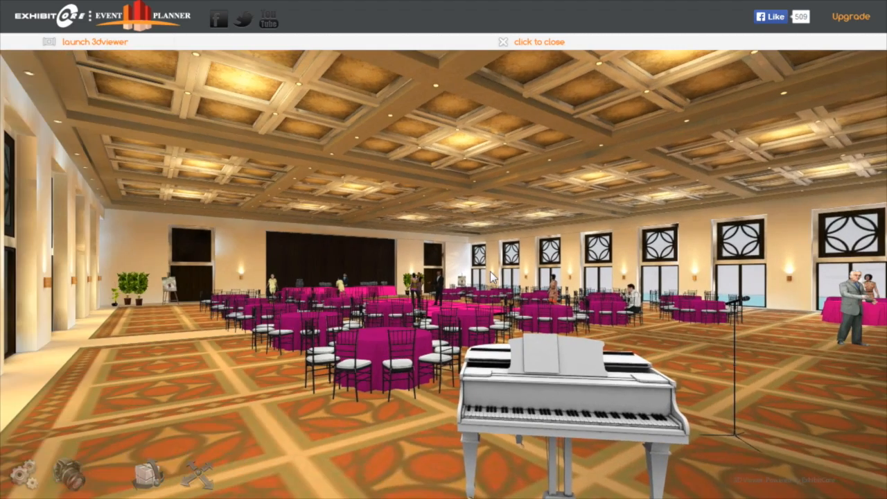
{"action": "key", "text": "Left"}
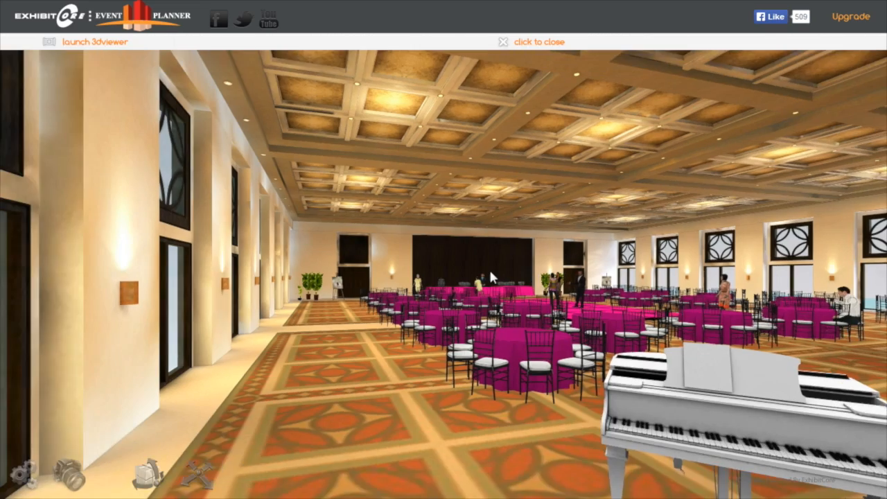
{"action": "key", "text": "Up"}
{"action": "key", "text": "Left"}
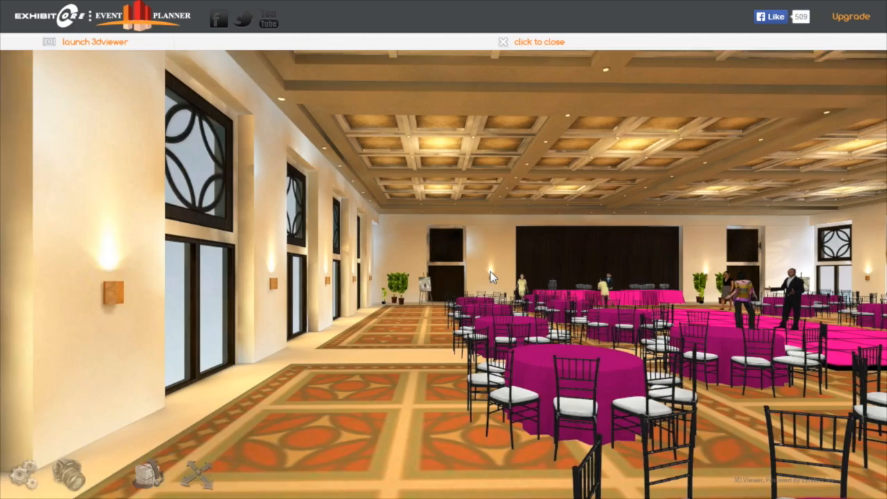
{"action": "key", "text": "Up"}
{"action": "key", "text": "Up"}
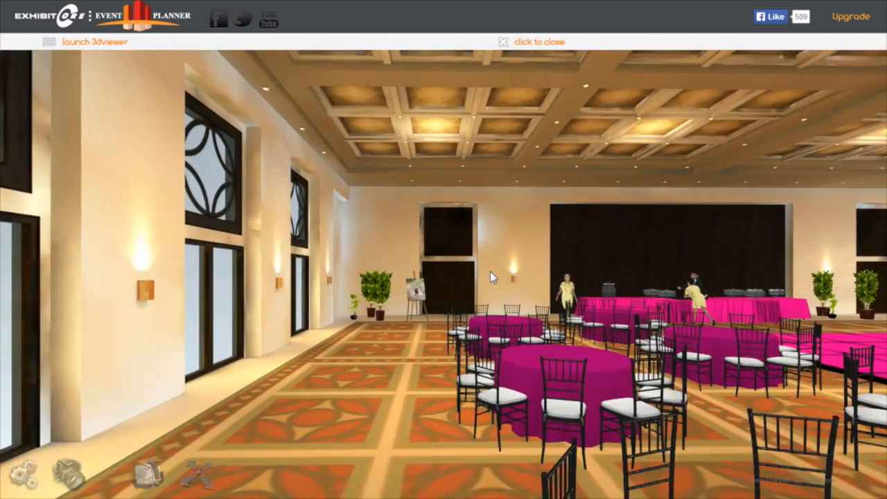
{"action": "key", "text": "Up"}
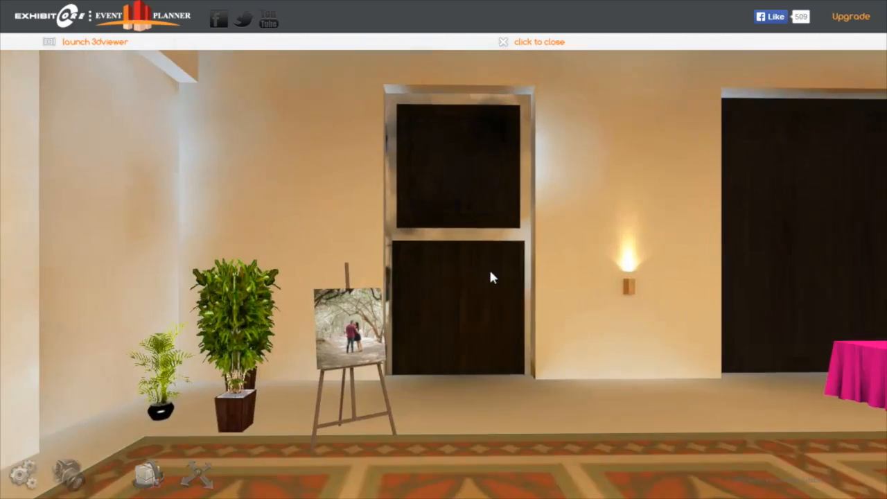
- Examine the dance floor with its guests and the buffet tables in the 3D ballroom
{"action": "key", "text": "Right"}
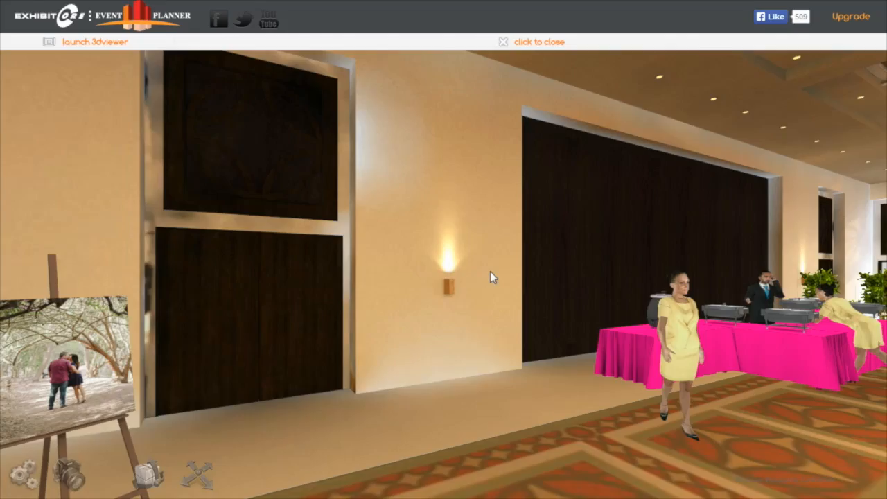
{"action": "key", "text": "Right"}
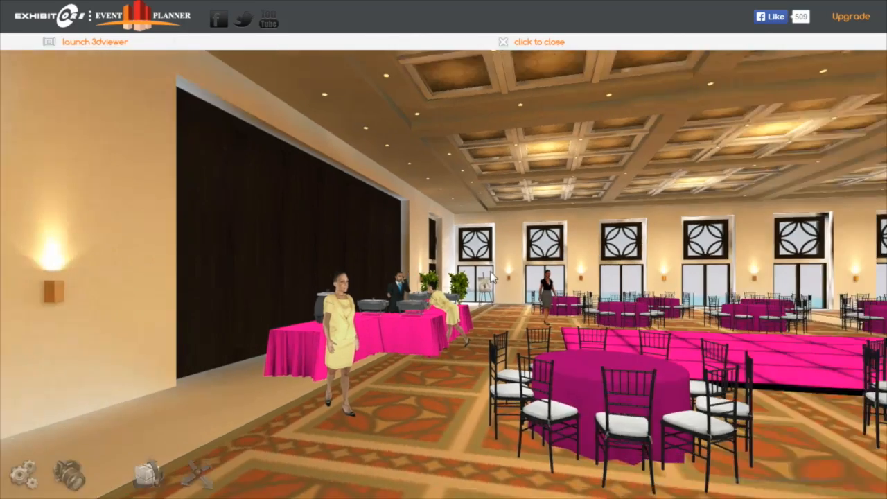
{"action": "key", "text": "Up"}
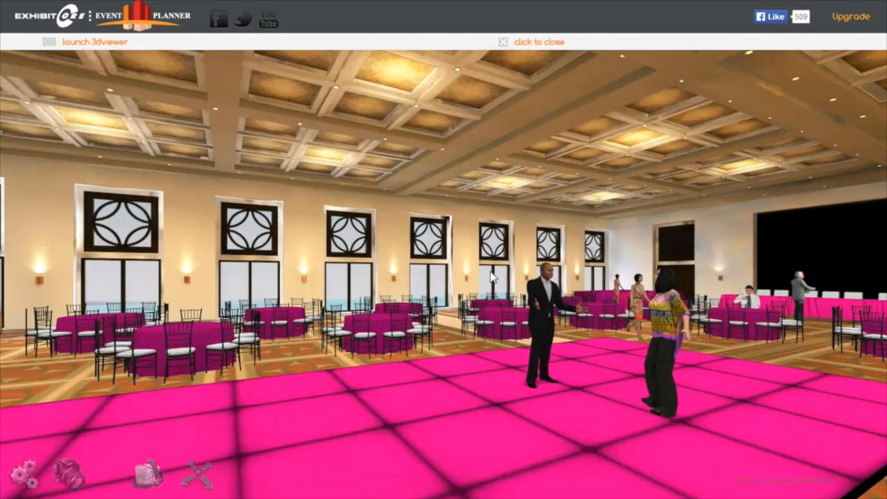
{"action": "key", "text": "Right"}
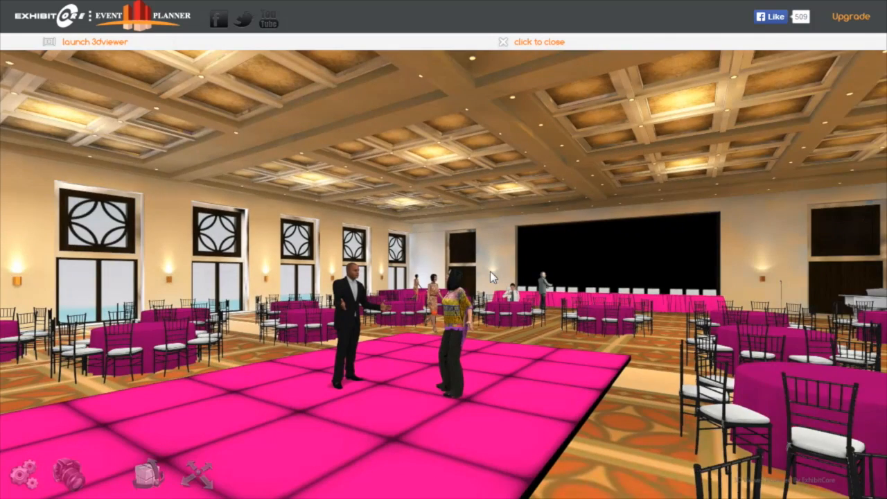
{"action": "key", "text": "Left"}
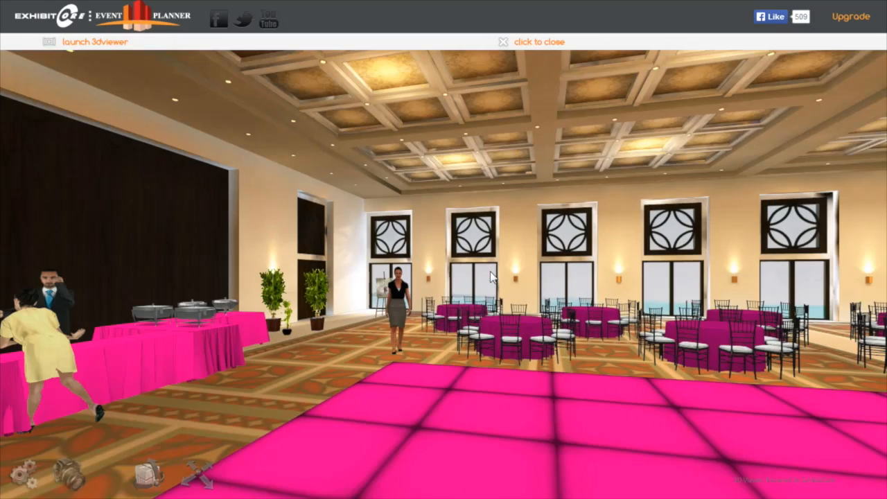
{"action": "key", "text": "Left"}
{"action": "key", "text": "Left"}
{"action": "key", "text": "Up"}
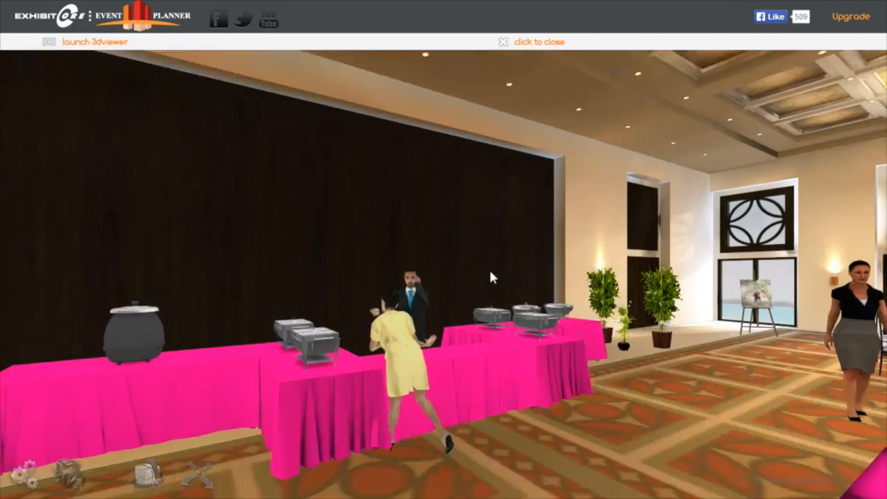
- Examine the picture easel in the opposite corner beyond the buffet in 3D and look over the whole ballroom
{"action": "key", "text": "Right"}
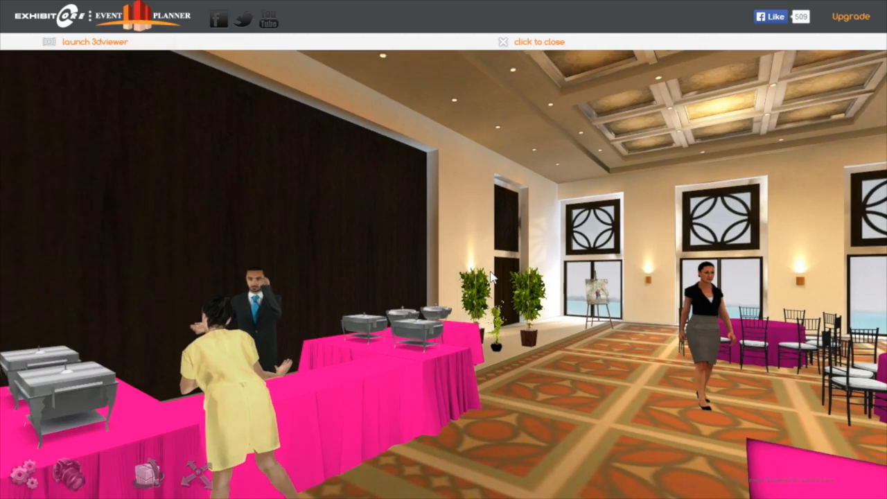
{"action": "key", "text": "Right"}
{"action": "key", "text": "Up"}
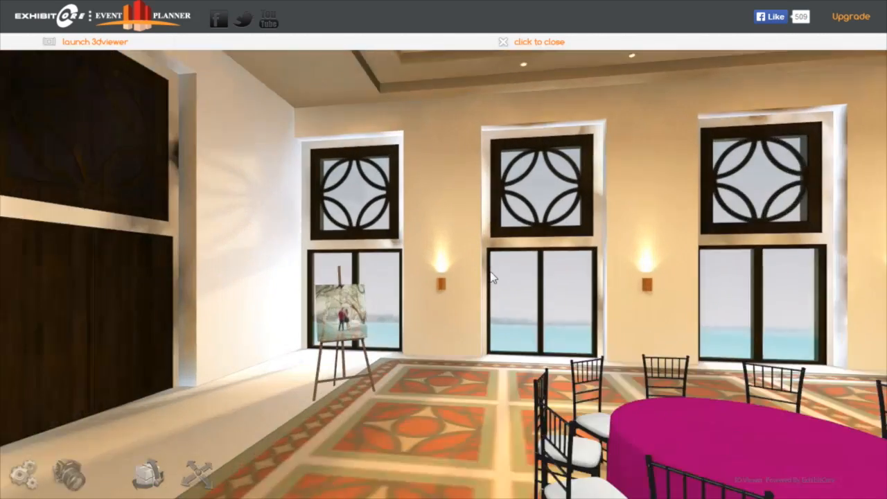
{"action": "key", "text": "Up"}
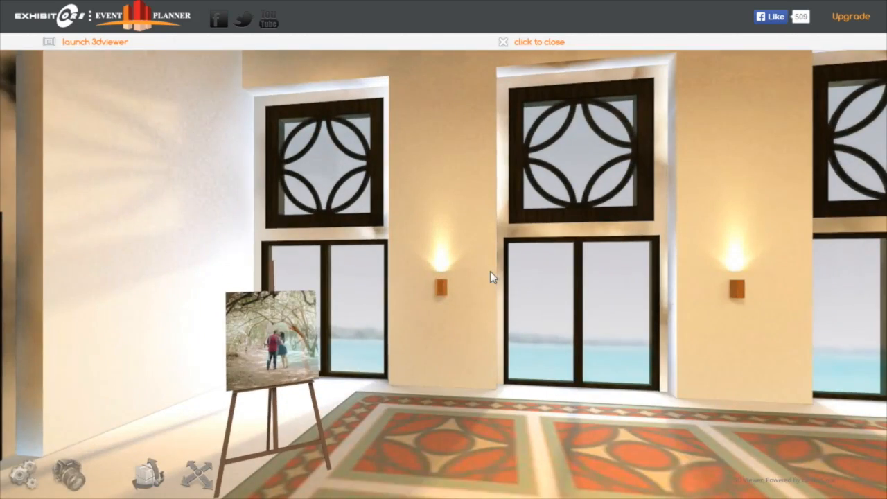
{"action": "key", "text": "Right"}
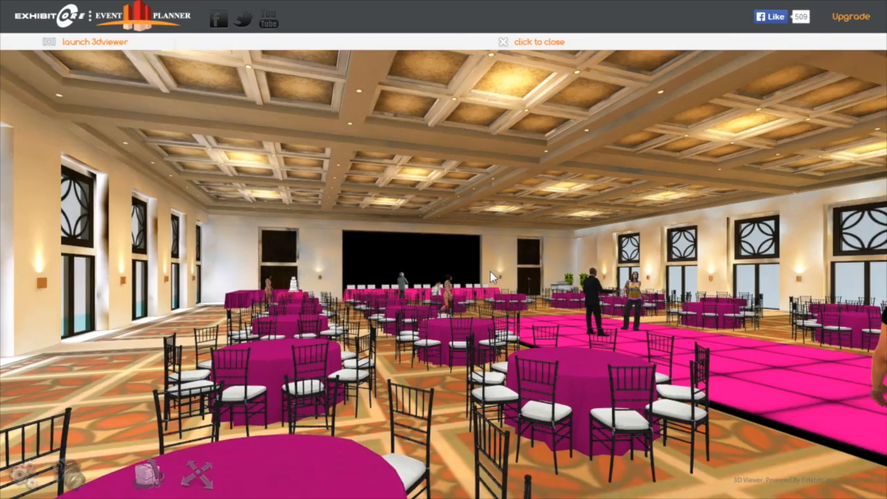
{"action": "key", "text": "Right"}
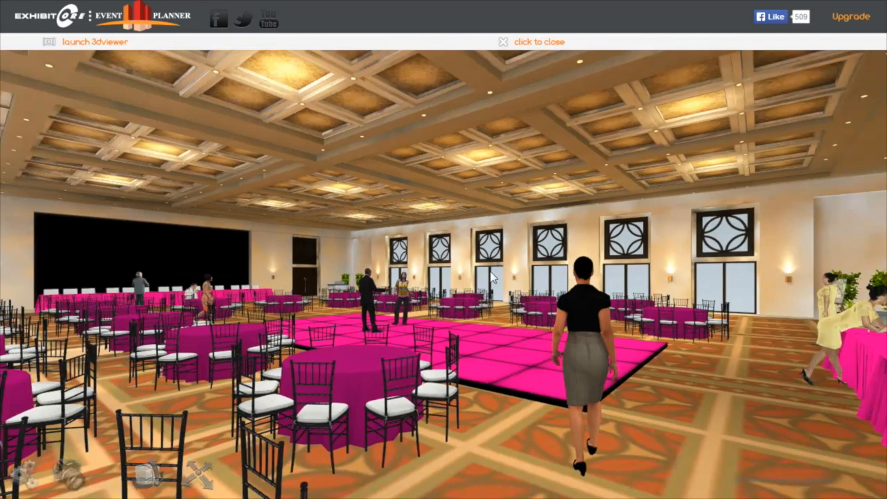
{"action": "left_click_drag", "start_coordinate": [489, 167], "coordinate": [387, 177]}
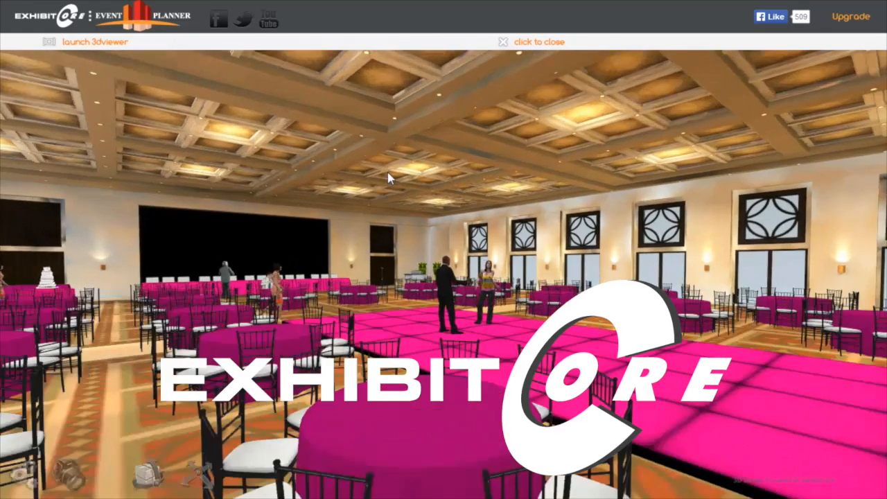
{"action": "key", "text": "Up"}
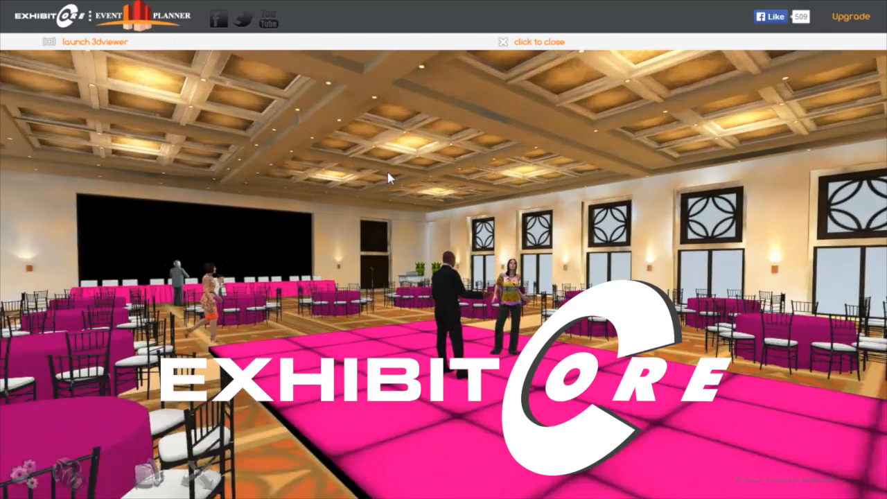